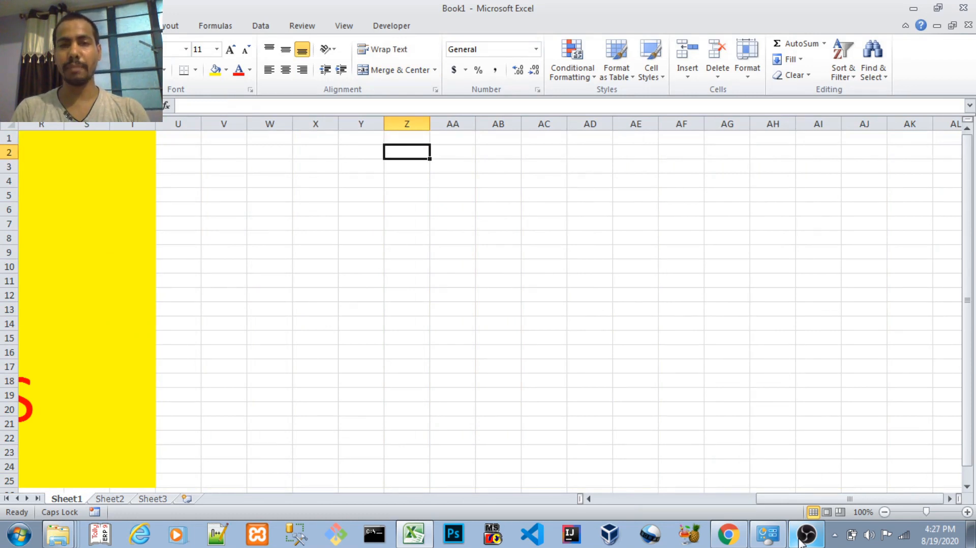
Enter the first sample person's name in cell Z2 and append the digit 1 to it.
{"action": "type", "text": "RAM"}
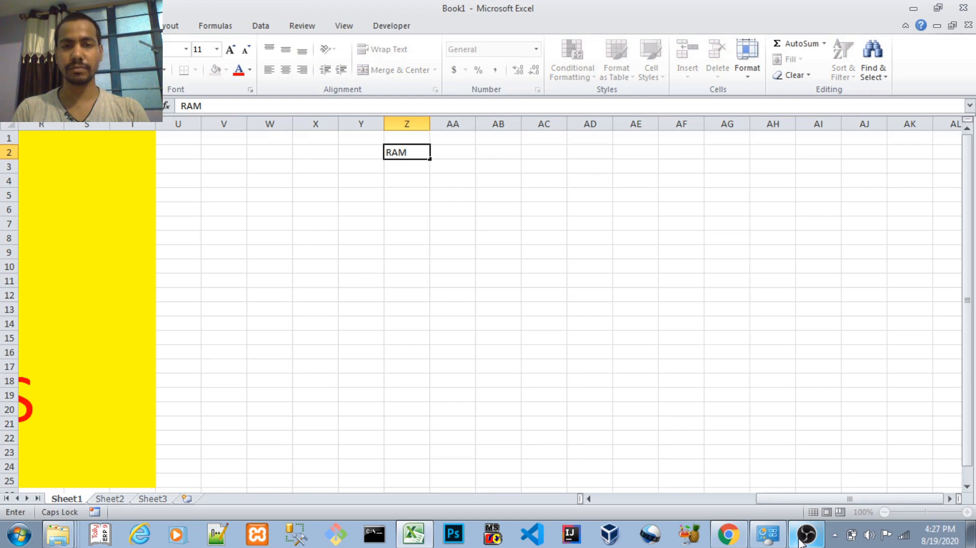
{"action": "key", "text": "Return"}
{"action": "key", "text": "Up"}
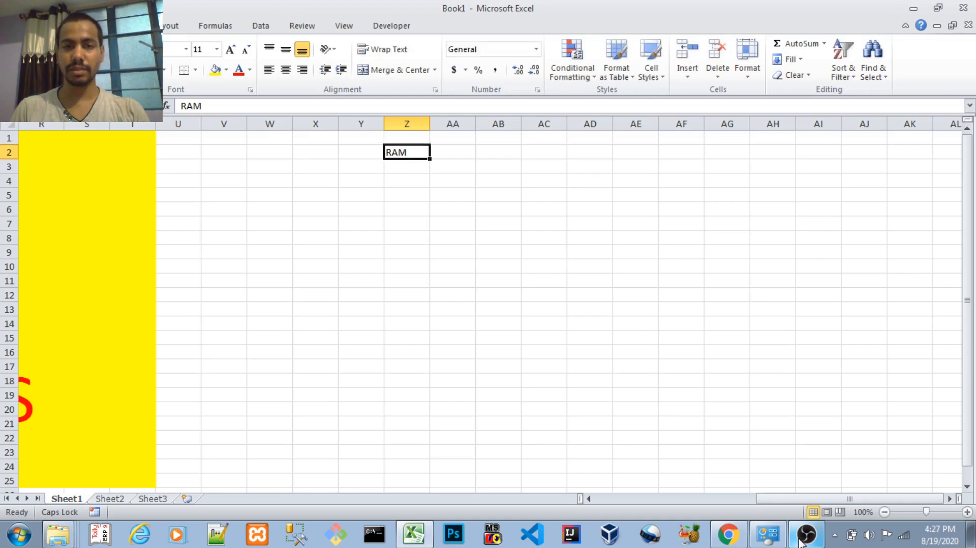
{"action": "key", "text": "F2"}
{"action": "type", "text": "1"}
{"action": "key", "text": "Return"}
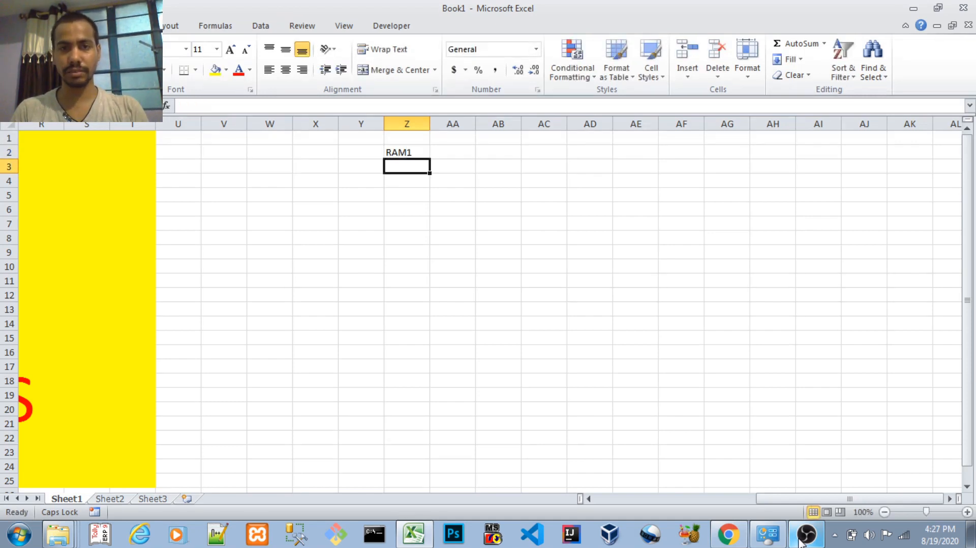
Enter two more sample names in cells Z3 and Z4, each ending with the digit 1.
{"action": "type", "text": "SYAM"}
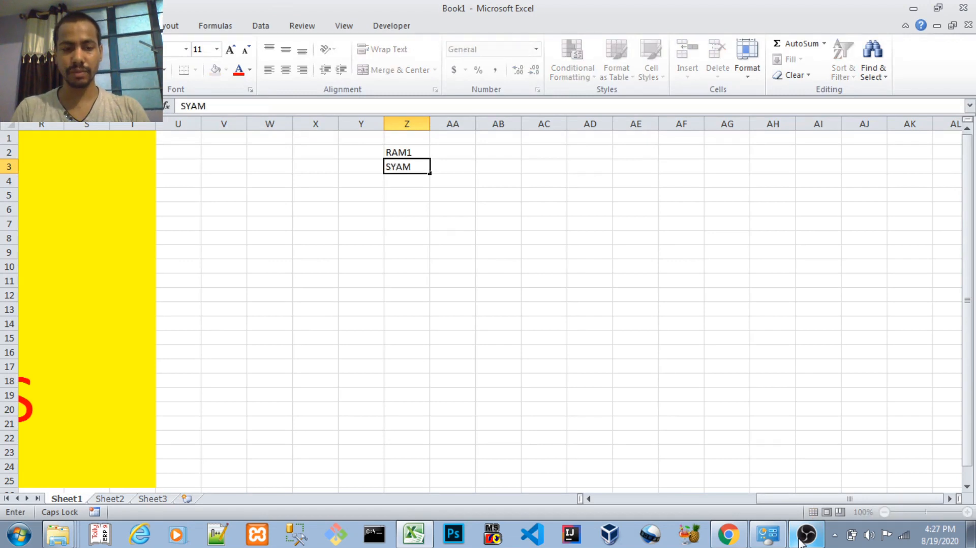
{"action": "type", "text": "1"}
{"action": "key", "text": "Return"}
{"action": "type", "text": "GOPAT"}
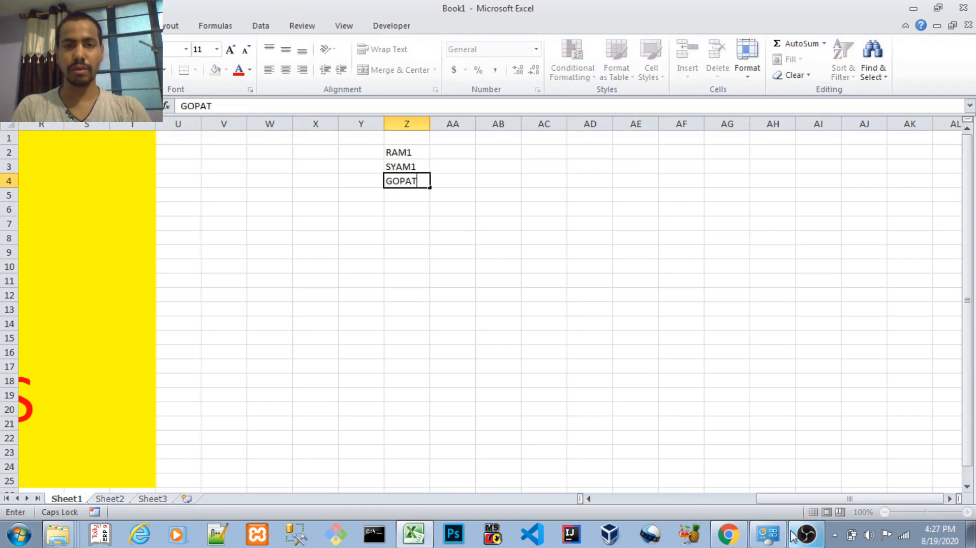
{"action": "key", "text": "BackSpace"}
{"action": "type", "text": "L1"}
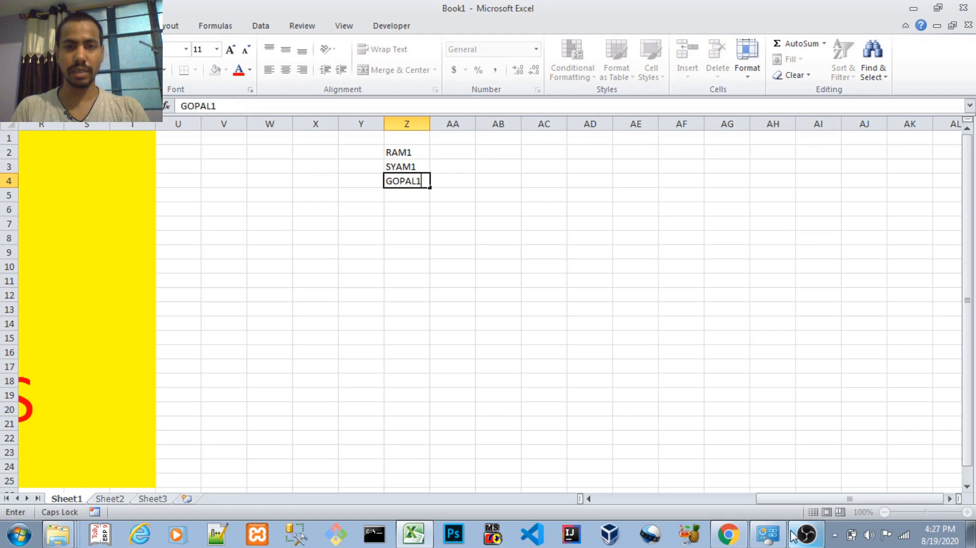
{"action": "key", "text": "Return"}
{"action": "key", "text": "Up"}
{"action": "key", "text": "Up"}
{"action": "key", "text": "Up"}
{"action": "key", "text": "shift+Down"}
{"action": "key", "text": "shift+Down"}
{"action": "key", "text": "shift+Down"}
{"action": "key", "text": "shift+Down"}
{"action": "key", "text": "shift+Down"}
{"action": "key", "text": "shift+Down"}
{"action": "key", "text": "shift+Down"}
{"action": "key", "text": "shift+Down"}
{"action": "key", "text": "shift+Down"}
{"action": "key", "text": "shift+Down"}
{"action": "key", "text": "shift+Down"}
{"action": "key", "text": "shift+Down"}
{"action": "key", "text": "shift+Down"}
{"action": "key", "text": "shift+Down"}
{"action": "key", "text": "shift+Down"}
{"action": "key", "text": "shift+Down"}
{"action": "key", "text": "shift+Down"}
{"action": "key", "text": "shift+Down"}
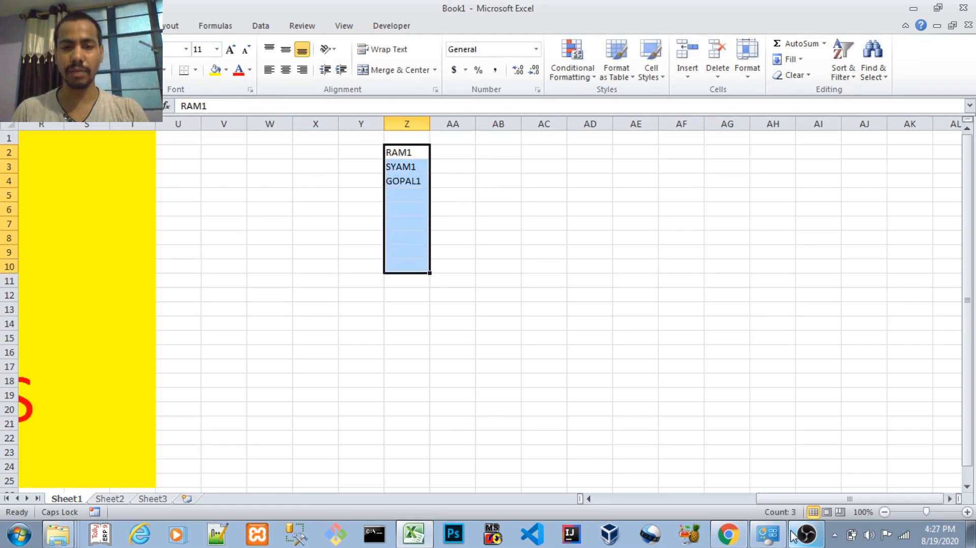
{"action": "key", "text": "shift+Down"}
{"action": "key", "text": "shift+Down"}
{"action": "key", "text": "shift+Down"}
{"action": "key", "text": "shift+Down"}
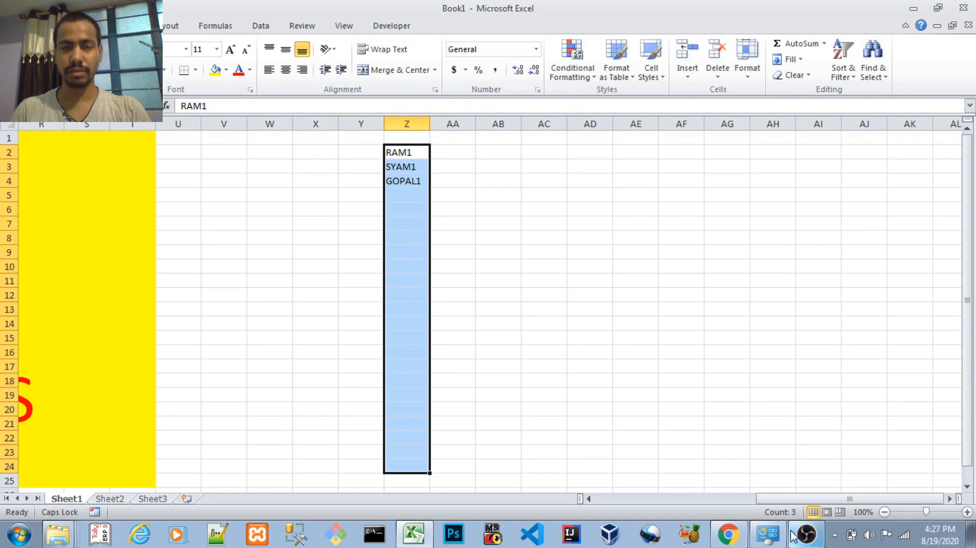
Enter a fourth sample name, without a number, in cell Z5.
{"action": "key", "text": "Down"}
{"action": "key", "text": "Down"}
{"action": "key", "text": "Down"}
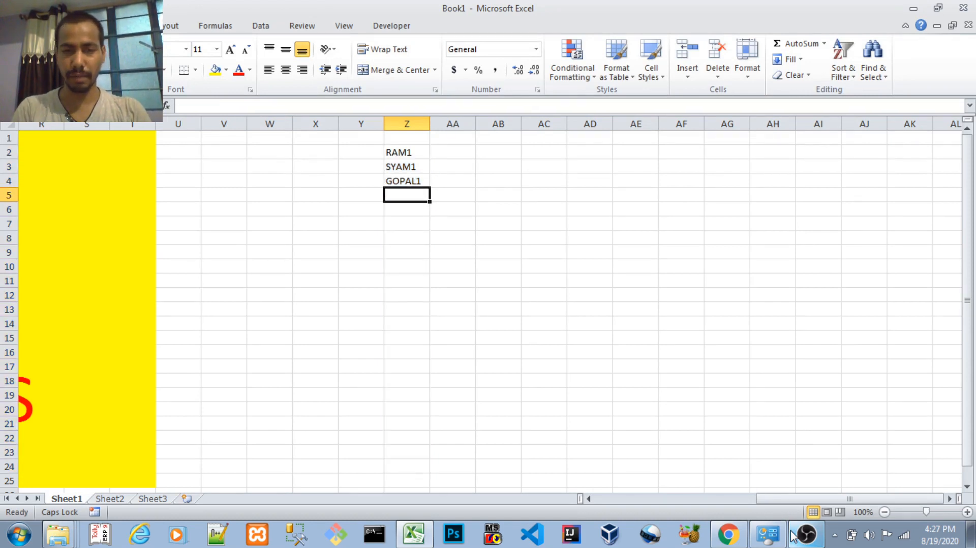
{"action": "type", "text": "PRAKASH"}
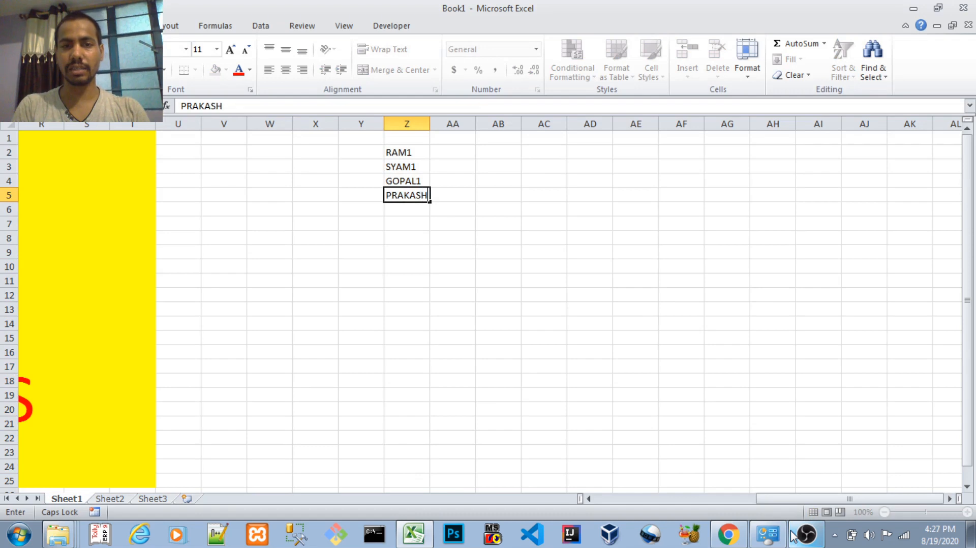
{"action": "key", "text": "Return"}
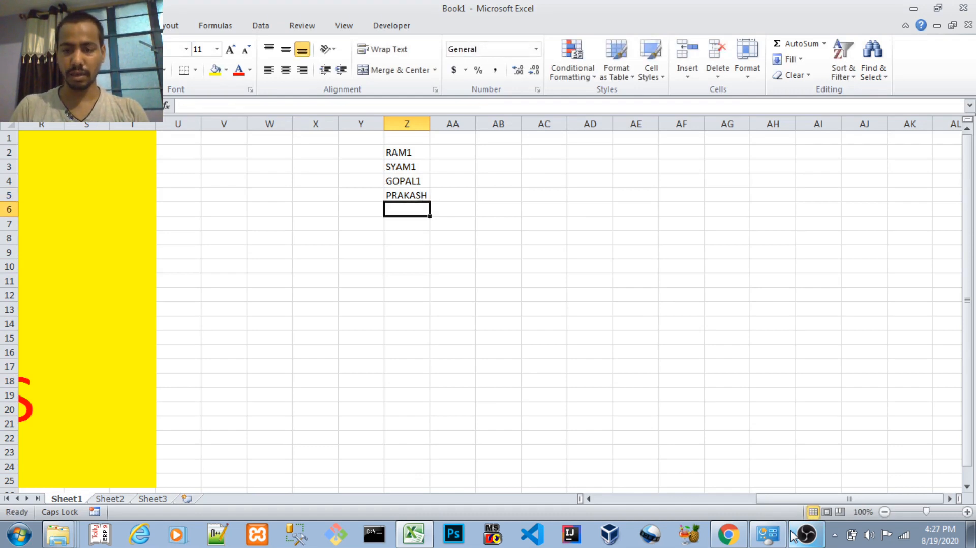
Remove the trailing digit 1 from the three names in cells Z2 to Z4.
{"action": "key", "text": "Up"}
{"action": "key", "text": "Up"}
{"action": "key", "text": "Up"}
{"action": "key", "text": "Up"}
{"action": "key", "text": "F2"}
{"action": "key", "text": "BackSpace"}
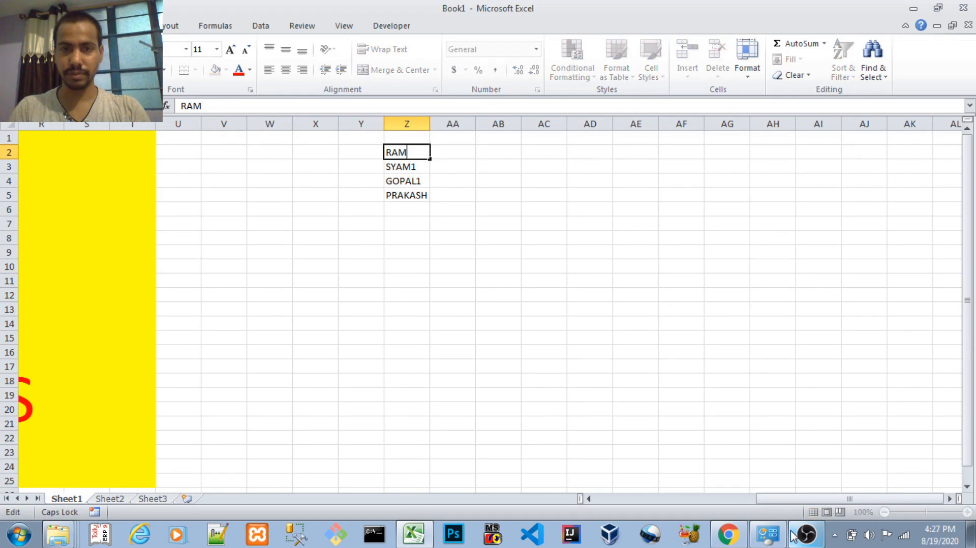
{"action": "key", "text": "Return"}
{"action": "key", "text": "F2"}
{"action": "key", "text": "BackSpace"}
{"action": "key", "text": "Return"}
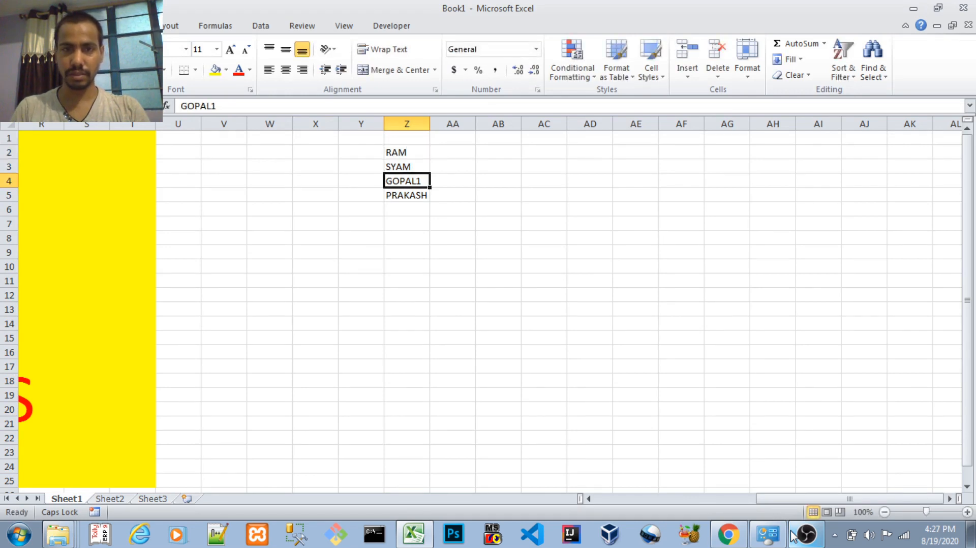
{"action": "key", "text": "F2"}
{"action": "key", "text": "BackSpace"}
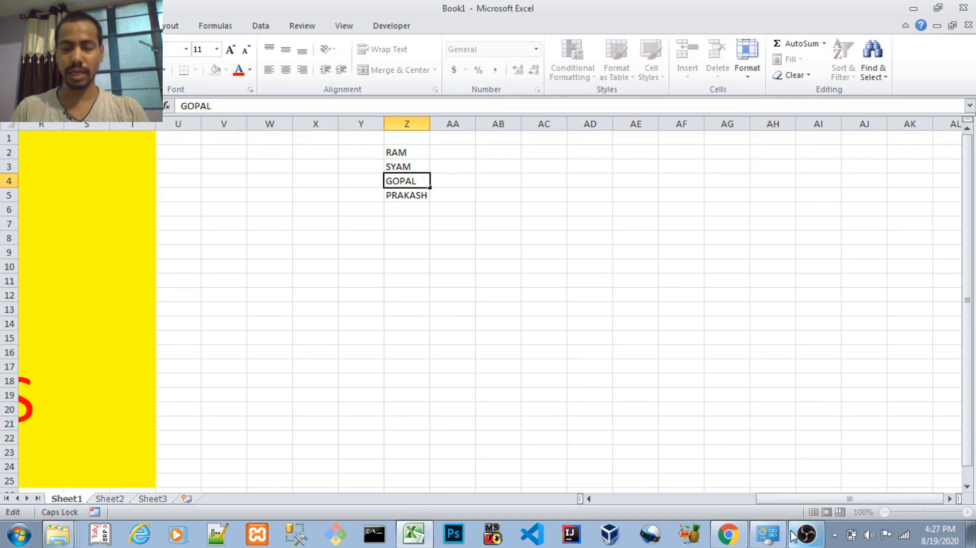
{"action": "key", "text": "Return"}
Copy the four names in Z2:Z5 and paste them twice directly below, filling the column down to Z13.
{"action": "key", "text": "Up"}
{"action": "key", "text": "Up"}
{"action": "key", "text": "Up"}
{"action": "key", "text": "ctrl+shift+Down"}
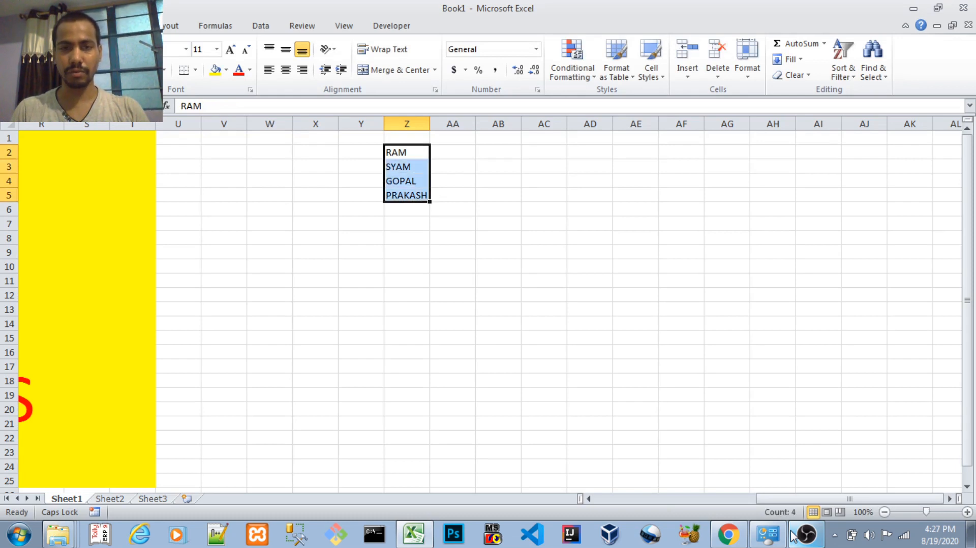
{"action": "key", "text": "ctrl+c"}
{"action": "key", "text": "Down"}
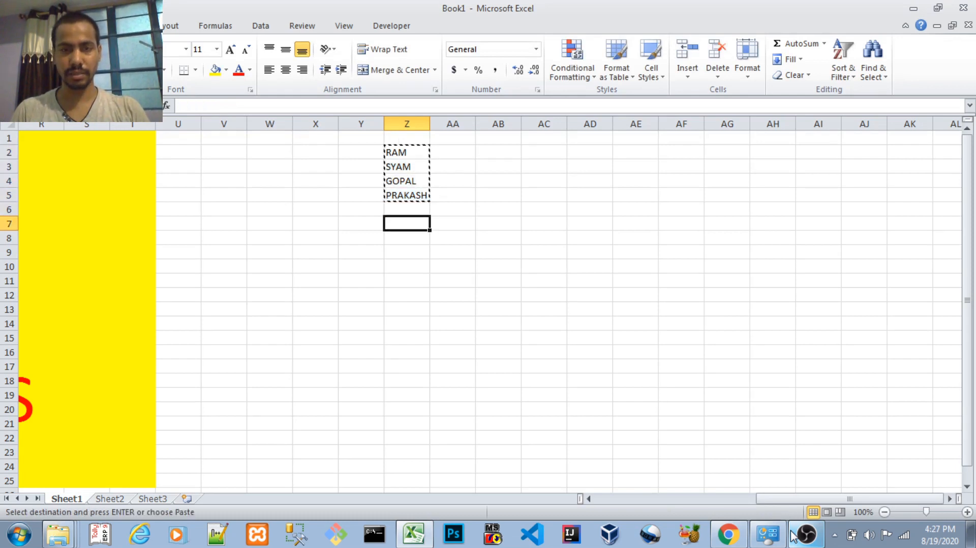
{"action": "key", "text": "ctrl+v"}
{"action": "key", "text": "Down"}
{"action": "key", "text": "Down"}
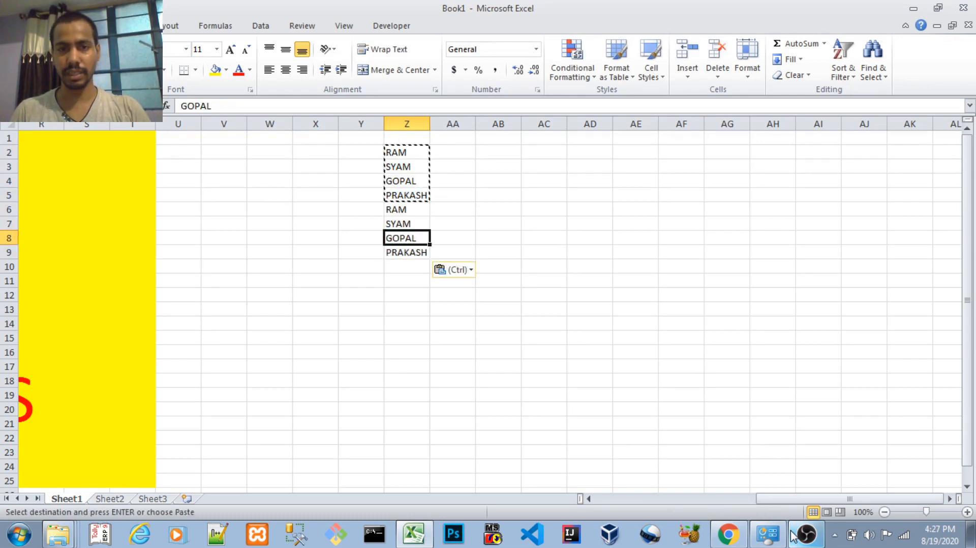
{"action": "key", "text": "Down"}
{"action": "key", "text": "Down"}
{"action": "key", "text": "ctrl+v"}
{"action": "key", "text": "Escape"}
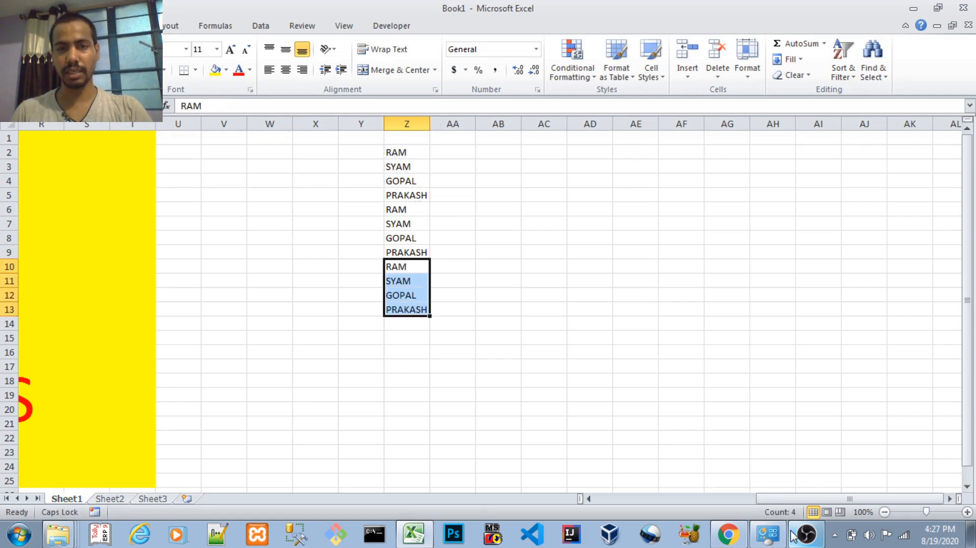
Fill AA2:AA13, beside the names, with the formula =RANDBETWEEN(50,60) in all cells at once.
{"action": "key", "text": "Up"}
{"action": "key", "text": "Up"}
{"action": "key", "text": "Up"}
{"action": "key", "text": "Up"}
{"action": "key", "text": "Up"}
{"action": "key", "text": "Up"}
{"action": "key", "text": "Up"}
{"action": "key", "text": "Up"}
{"action": "key", "text": "ctrl+shift+Down"}
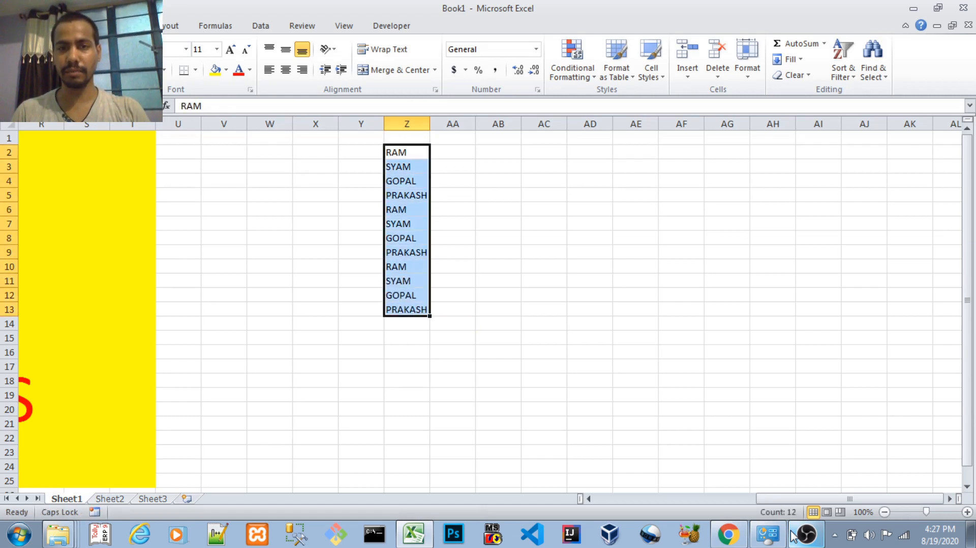
{"action": "key", "text": "ctrl+shift+Up"}
{"action": "key", "text": "Right"}
{"action": "key", "text": "shift+Down"}
{"action": "key", "text": "shift+Down"}
{"action": "key", "text": "shift+Down"}
{"action": "key", "text": "shift+Down"}
{"action": "key", "text": "shift+Down"}
{"action": "key", "text": "shift+Down"}
{"action": "key", "text": "shift+Down"}
{"action": "key", "text": "shift+Down"}
{"action": "key", "text": "shift+Down"}
{"action": "key", "text": "shift+Down"}
{"action": "key", "text": "shift+Down"}
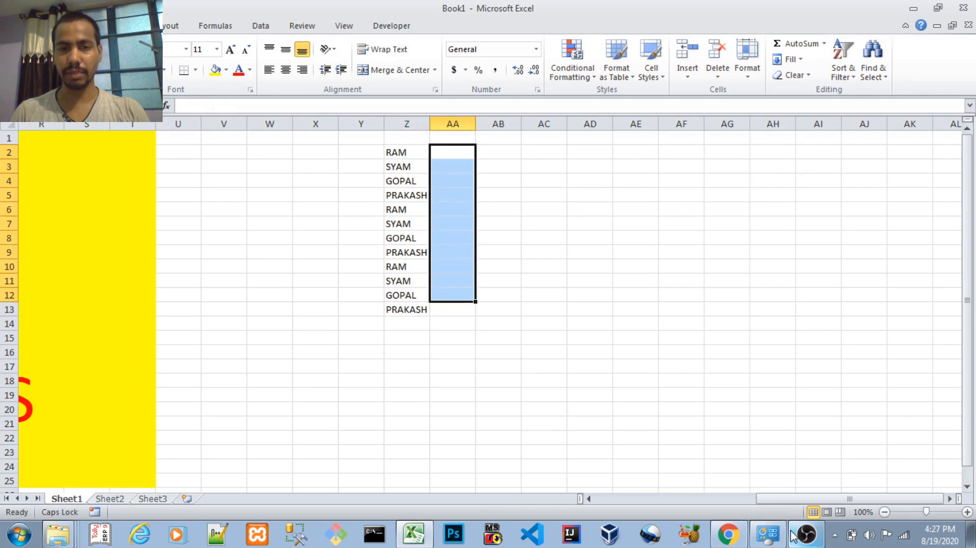
{"action": "type", "text": "=RAMD"}
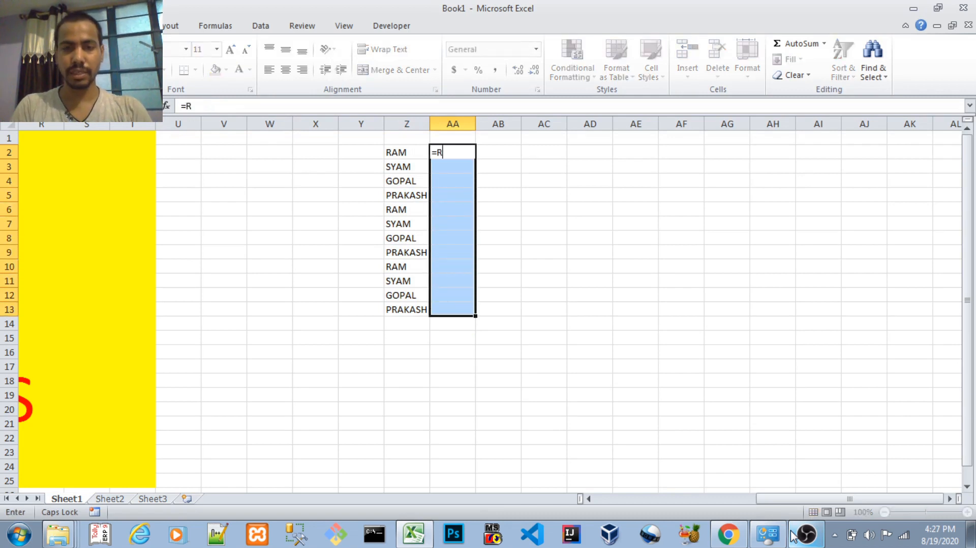
{"action": "key", "text": "BackSpace"}
{"action": "key", "text": "BackSpace"}
{"action": "type", "text": "D"}
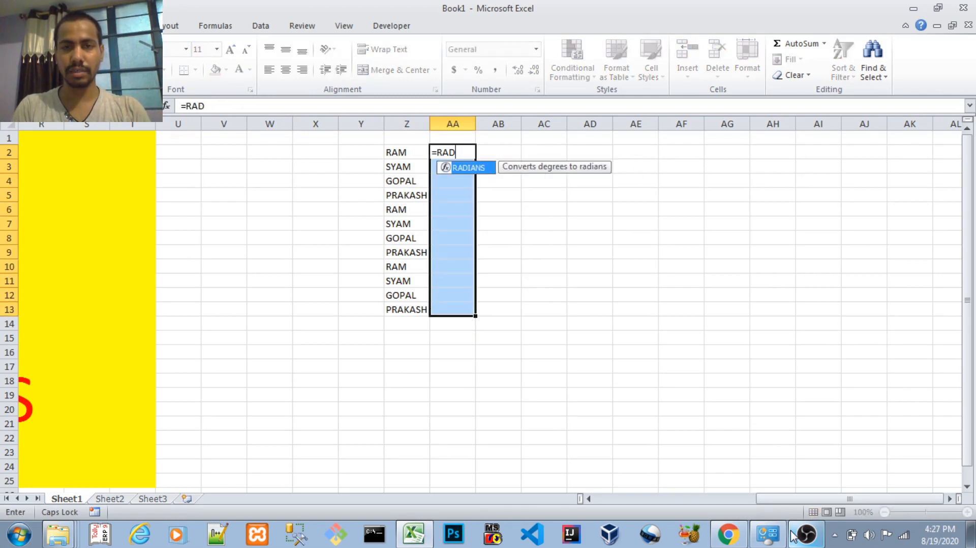
{"action": "key", "text": "BackSpace"}
{"action": "type", "text": "NDB"}
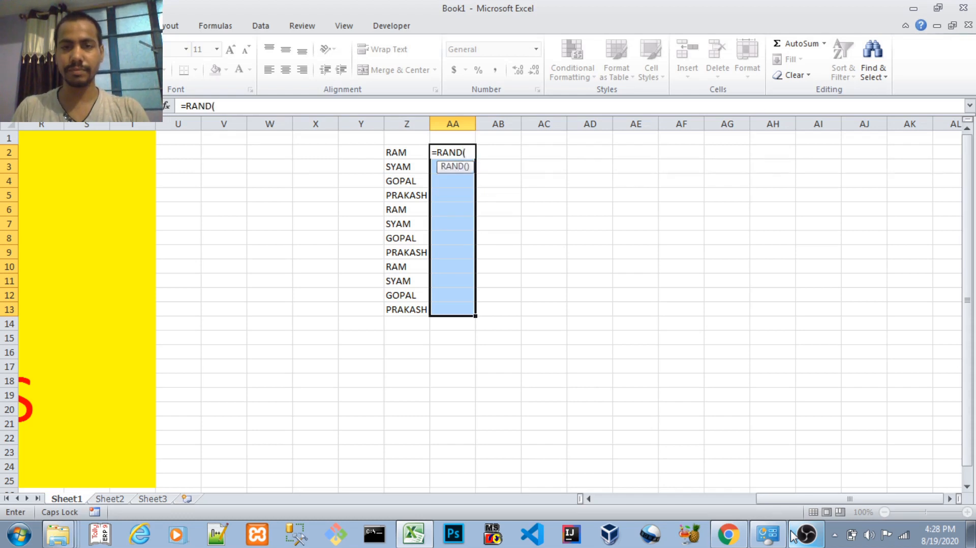
{"action": "key", "text": "BackSpace"}
{"action": "key", "text": "BackSpace"}
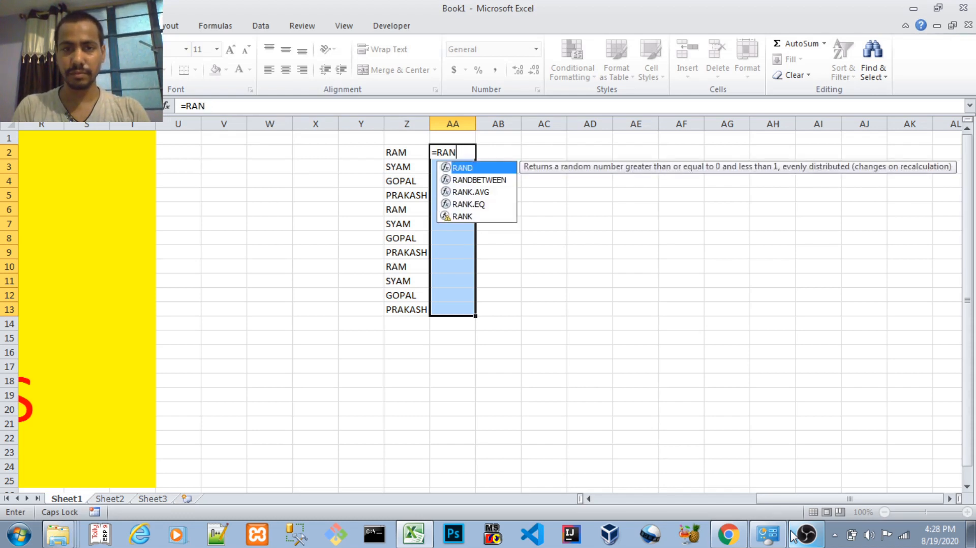
{"action": "type", "text": "DB"}
{"action": "key", "text": "Tab"}
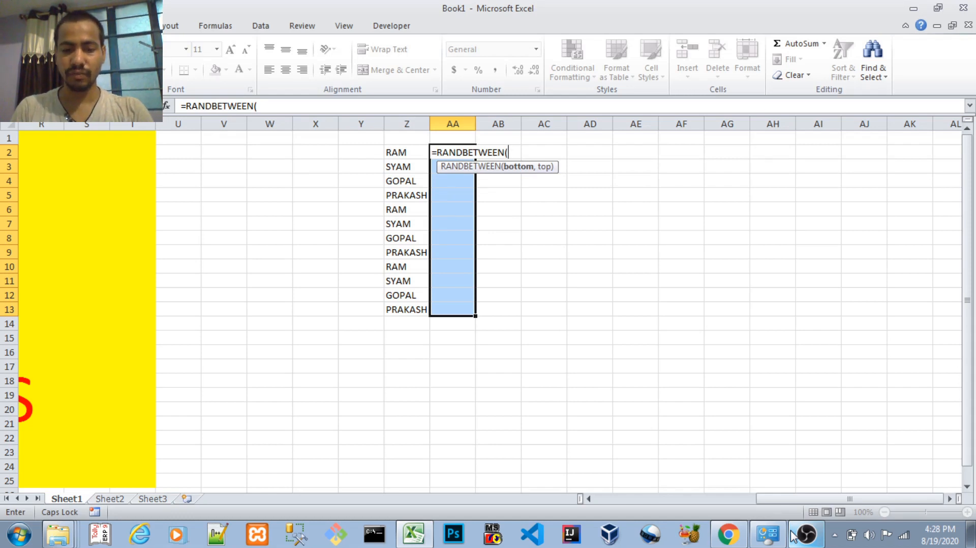
{"action": "type", "text": "50,6"}
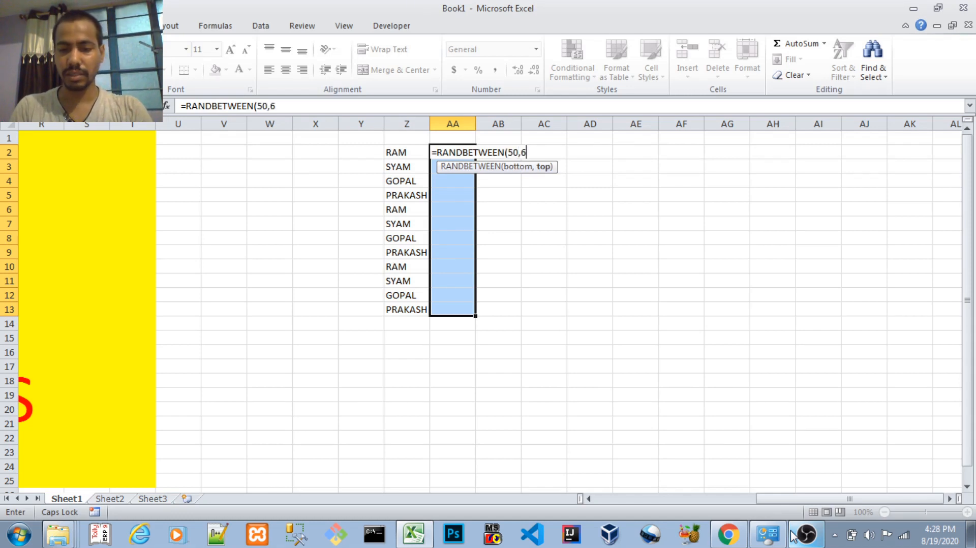
{"action": "type", "text": "0"}
{"action": "key", "text": "ctrl+Return"}
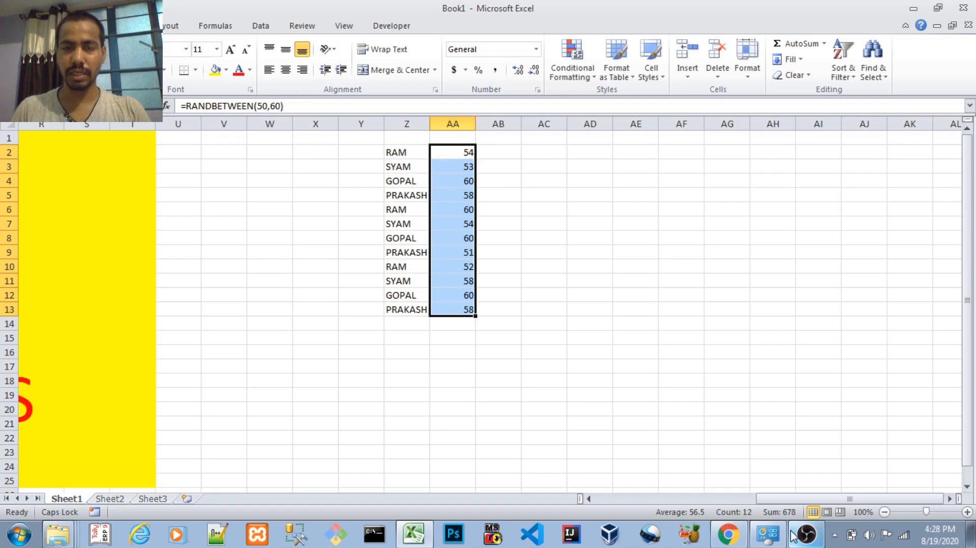
Replace the random-number formulas in AA2:AA13 with their static values using Paste Special Values.
{"action": "key", "text": "ctrl+c"}
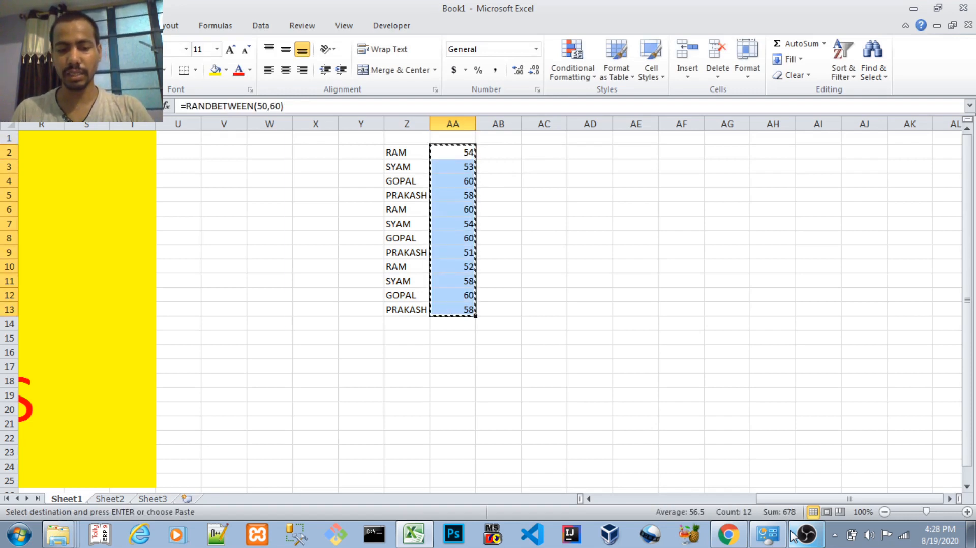
{"action": "key", "text": "ctrl+alt+v"}
{"action": "key", "text": "v"}
{"action": "key", "text": "Return"}
{"action": "key", "text": "Escape"}
Add the column headers VALUE in AA1 and NAME in Z1.
{"action": "key", "text": "Up"}
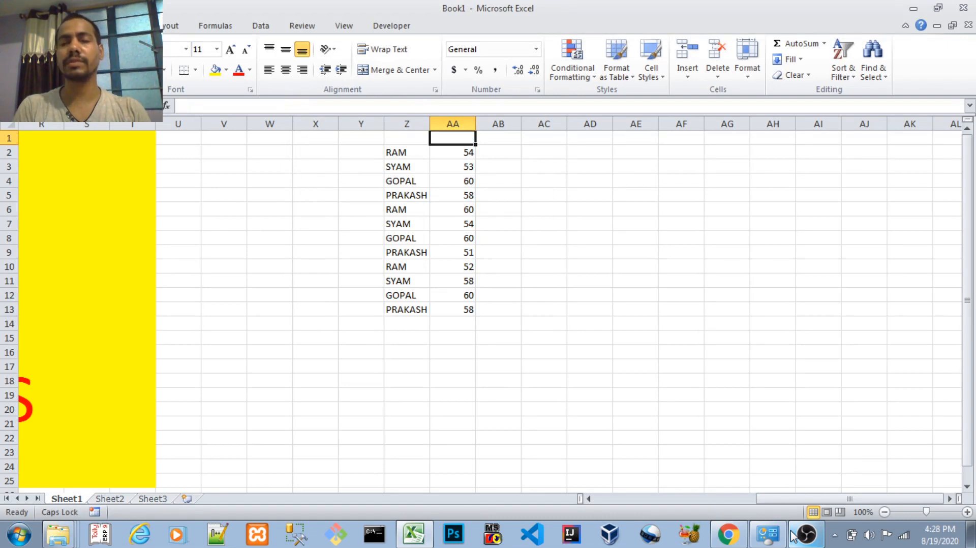
{"action": "type", "text": "VALUE"}
{"action": "key", "text": "Return"}
{"action": "key", "text": "Up"}
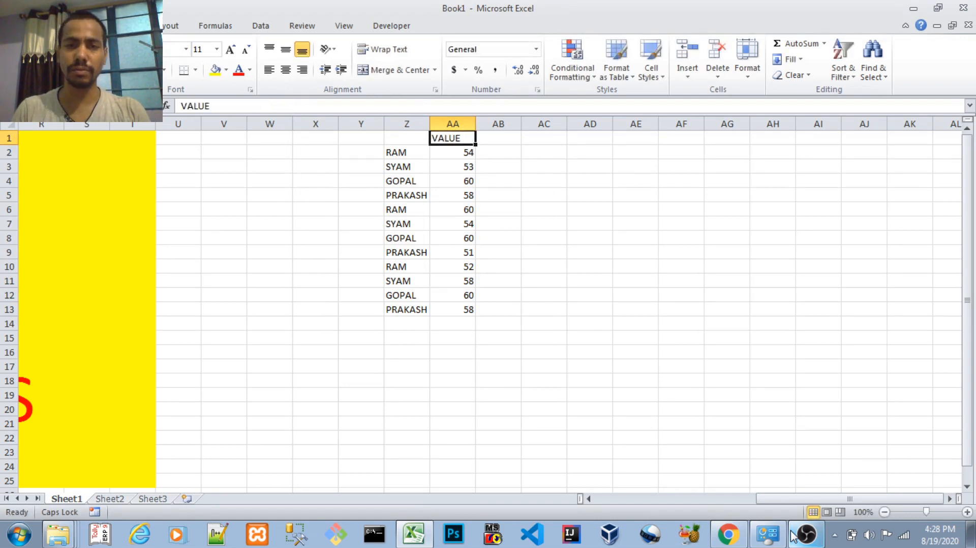
{"action": "key", "text": "Left"}
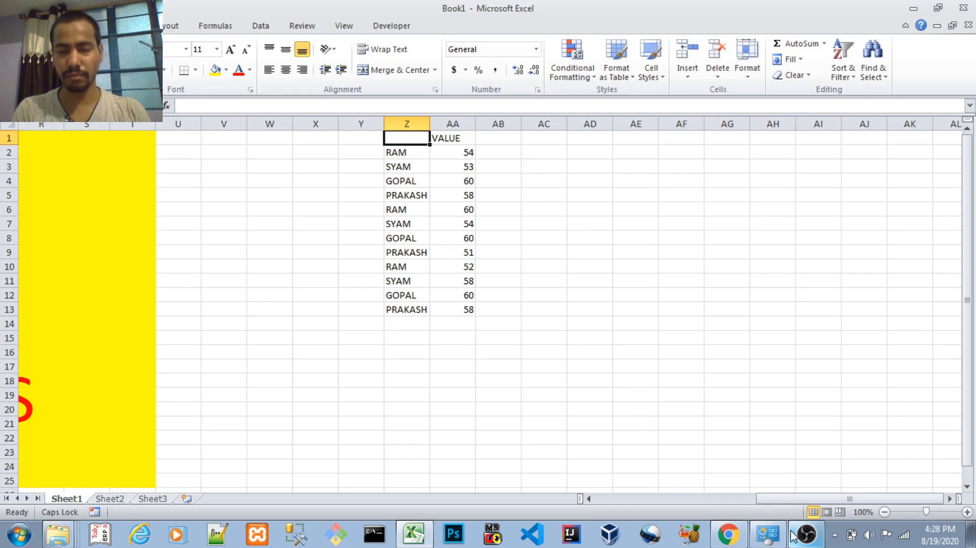
{"action": "type", "text": "NAME"}
{"action": "key", "text": "Return"}
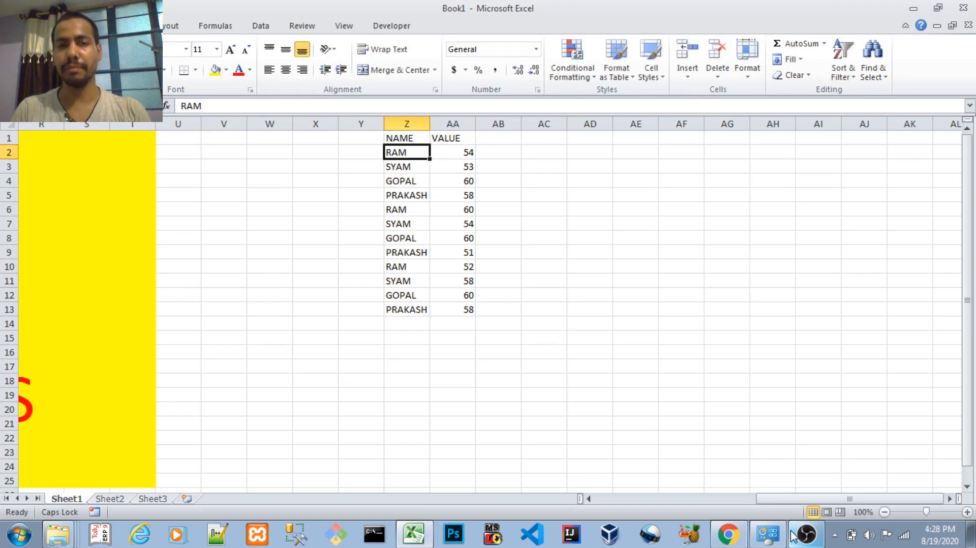
Apply all borders to the whole table in Z1:AA13.
{"action": "key", "text": "Up"}
{"action": "key", "text": "ctrl+shift+Right"}
{"action": "key", "text": "ctrl+shift+Down"}
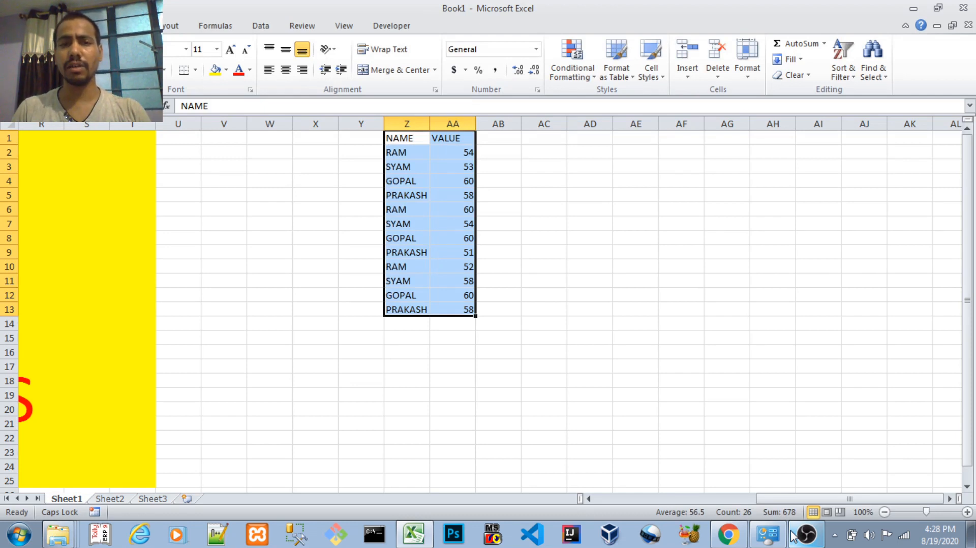
{"action": "key", "text": "alt+h"}
{"action": "key", "text": "b"}
{"action": "key", "text": "a"}
{"action": "key", "text": "Down"}
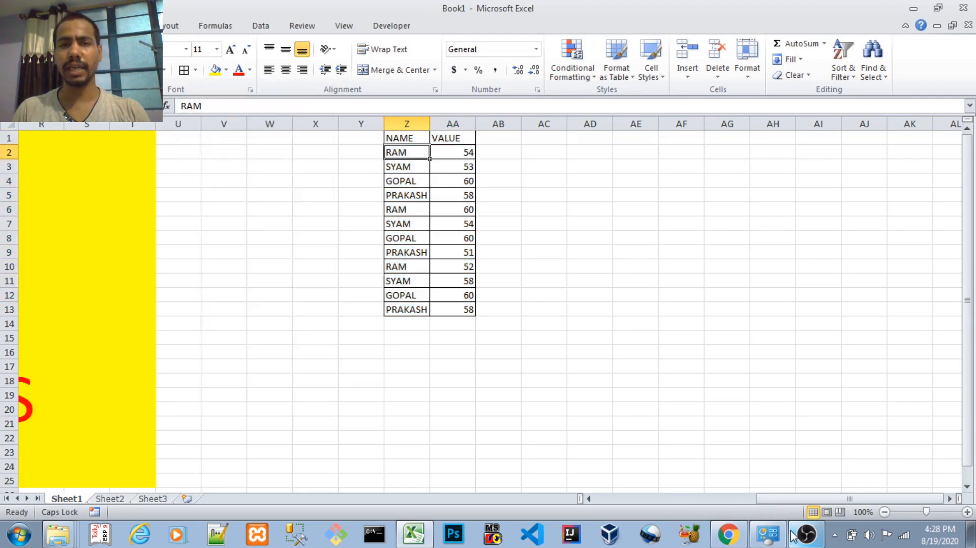
{"action": "key", "text": "Down"}
{"action": "key", "text": "Down"}
{"action": "key", "text": "Down"}
{"action": "key", "text": "Down"}
{"action": "key", "text": "ctrl+Up"}
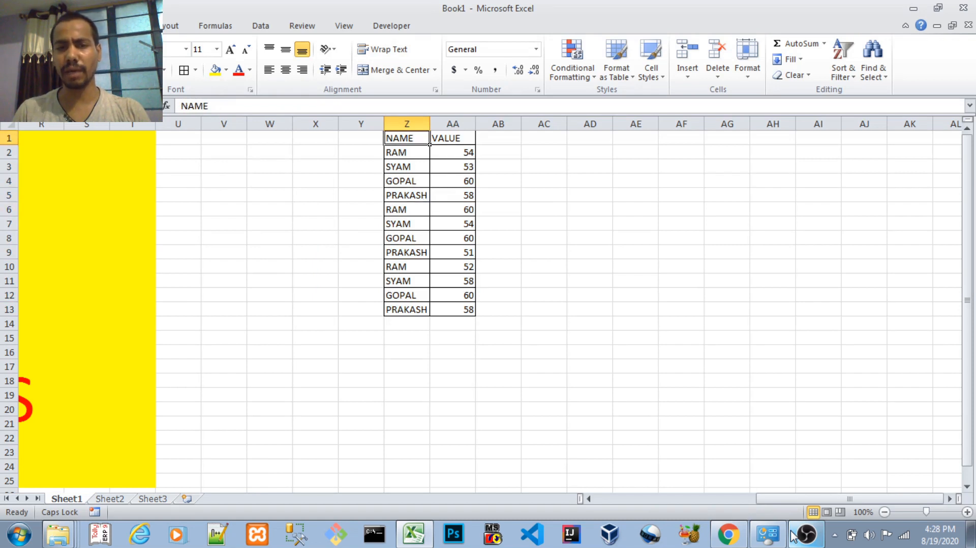
Count the numeric entries in AA2:AA13 with a COUNT formula in AA14, directly below the VALUE column.
{"action": "key", "text": "ctrl+Down"}
{"action": "key", "text": "Right"}
{"action": "key", "text": "ctrl+Up"}
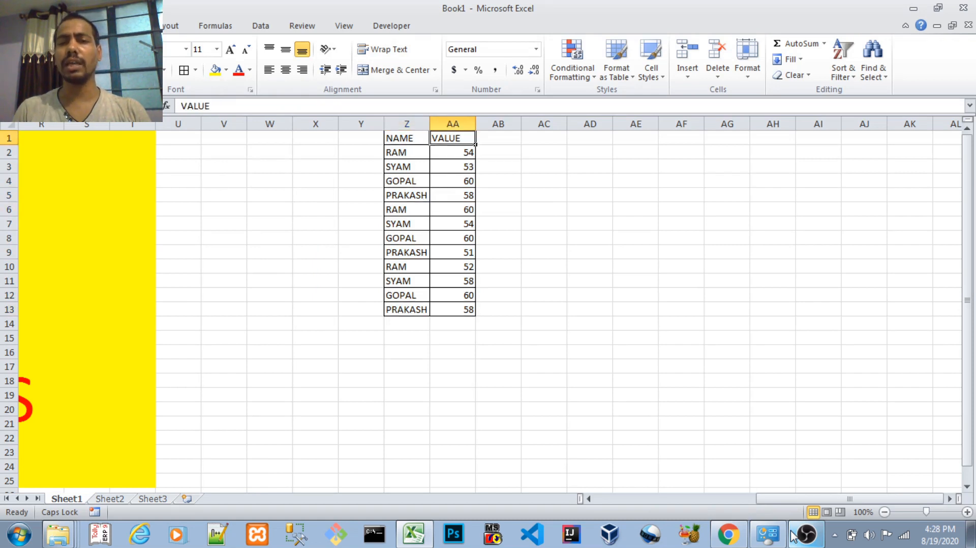
{"action": "key", "text": "ctrl+Down"}
{"action": "key", "text": "ctrl+Up"}
{"action": "key", "text": "Down"}
{"action": "key", "text": "ctrl+Down"}
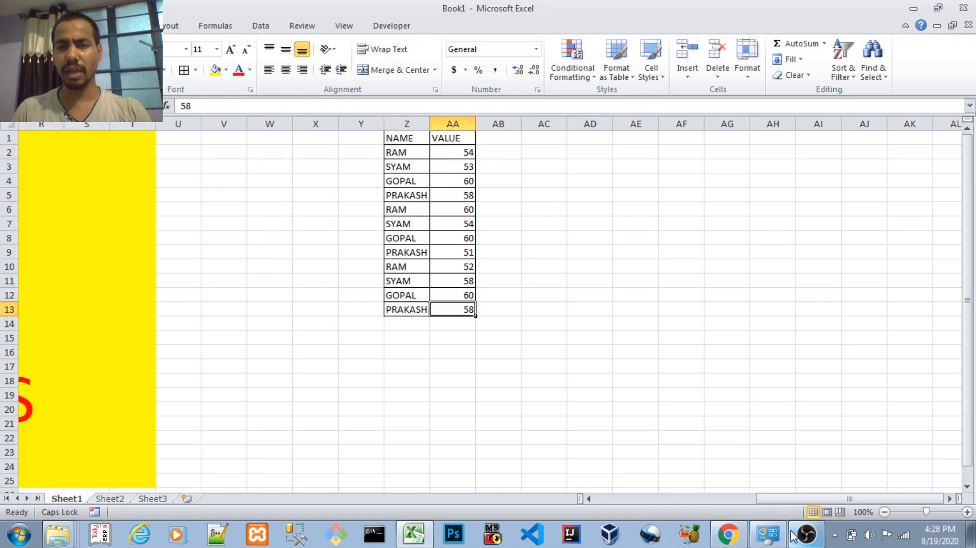
{"action": "key", "text": "Up"}
{"action": "key", "text": "Down"}
{"action": "key", "text": "Down"}
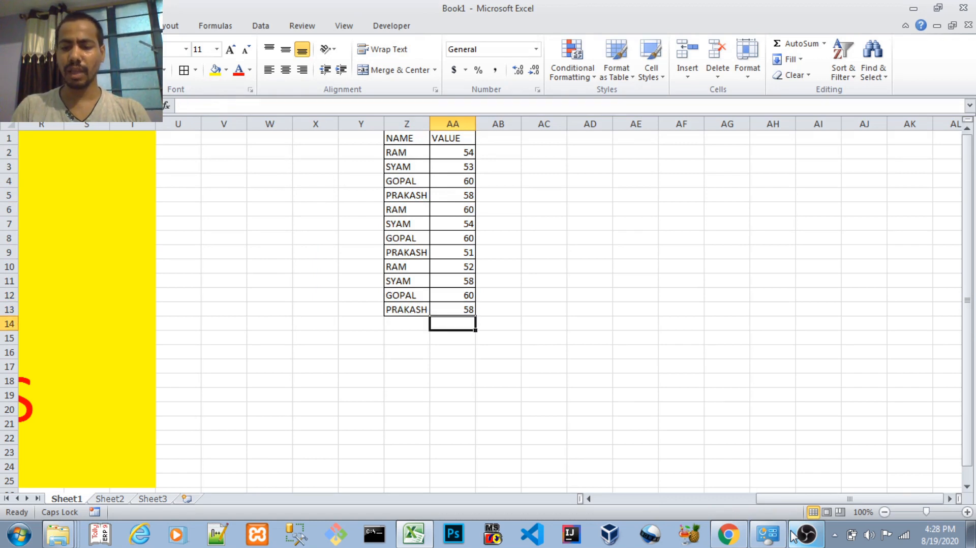
{"action": "type", "text": "="}
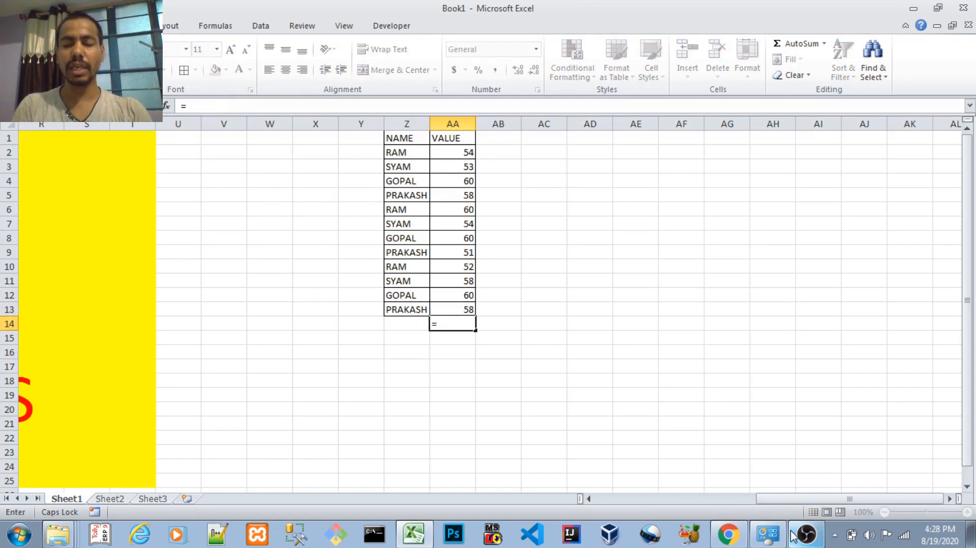
{"action": "type", "text": "C0"}
{"action": "key", "text": "BackSpace"}
{"action": "key", "text": "BackSpace"}
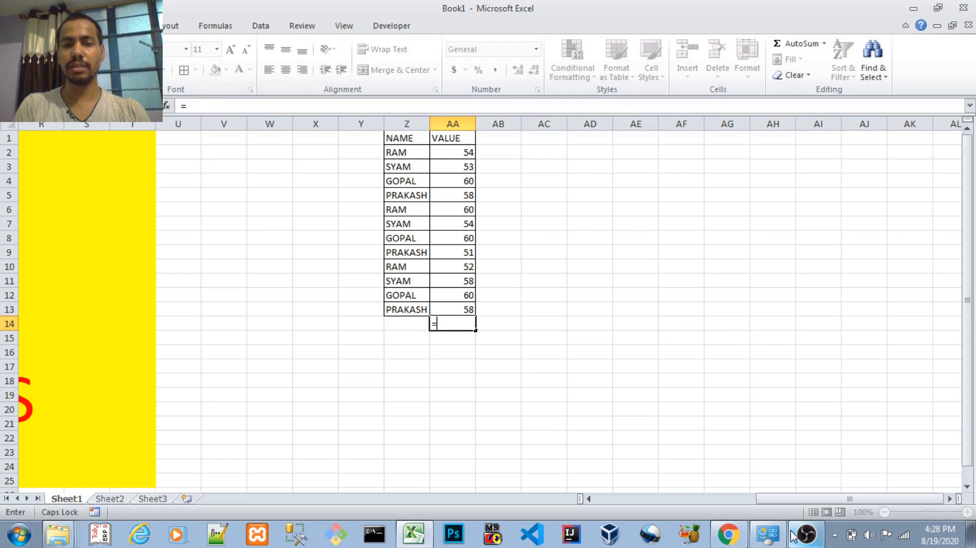
{"action": "type", "text": "COUNT"}
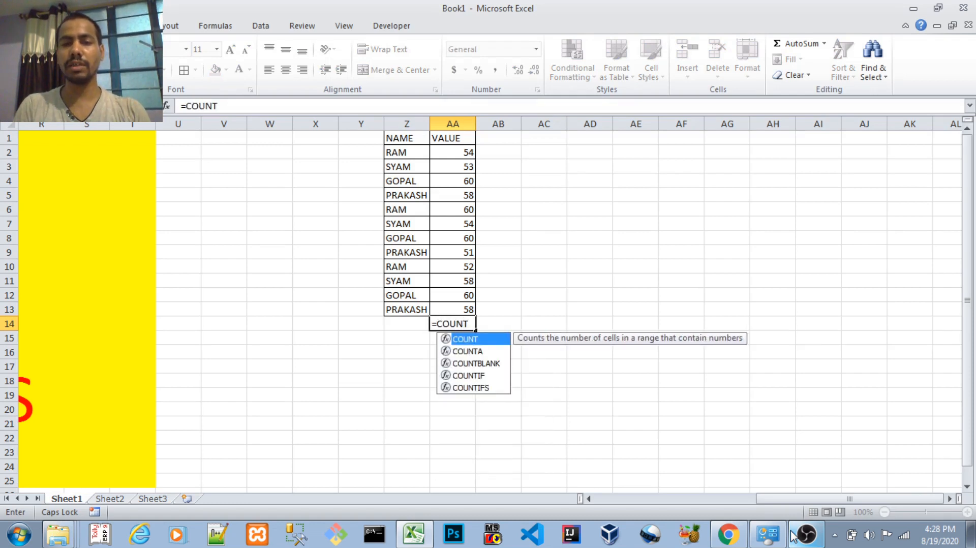
{"action": "type", "text": "("}
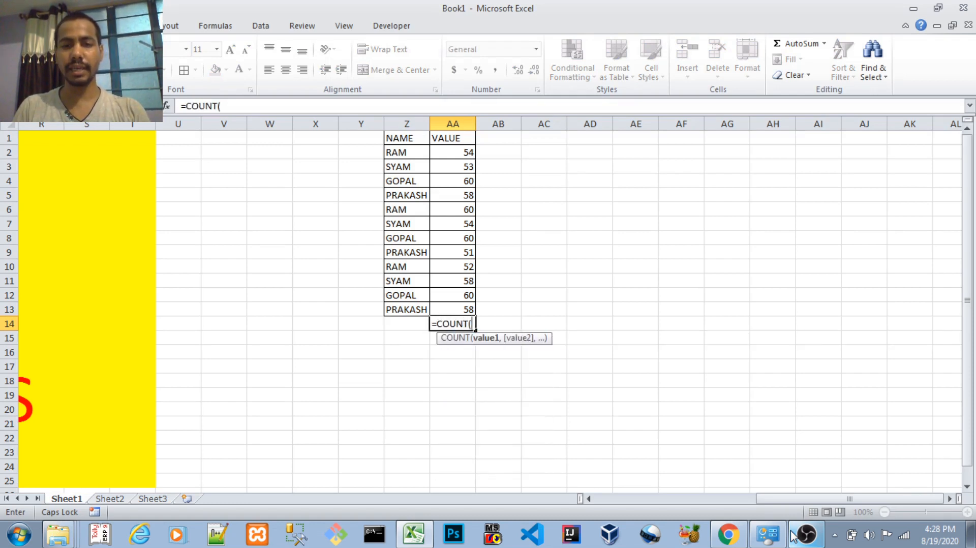
{"action": "key", "text": "Up"}
{"action": "key", "text": "shift+Up"}
{"action": "key", "text": "shift+Up"}
{"action": "key", "text": "shift+Up"}
{"action": "key", "text": "shift+Up"}
{"action": "key", "text": "shift+Up"}
{"action": "key", "text": "shift+Up"}
{"action": "key", "text": "shift+Up"}
{"action": "key", "text": "shift+Up"}
{"action": "key", "text": "shift+Up"}
{"action": "key", "text": "shift+Up"}
{"action": "key", "text": "shift+Up"}
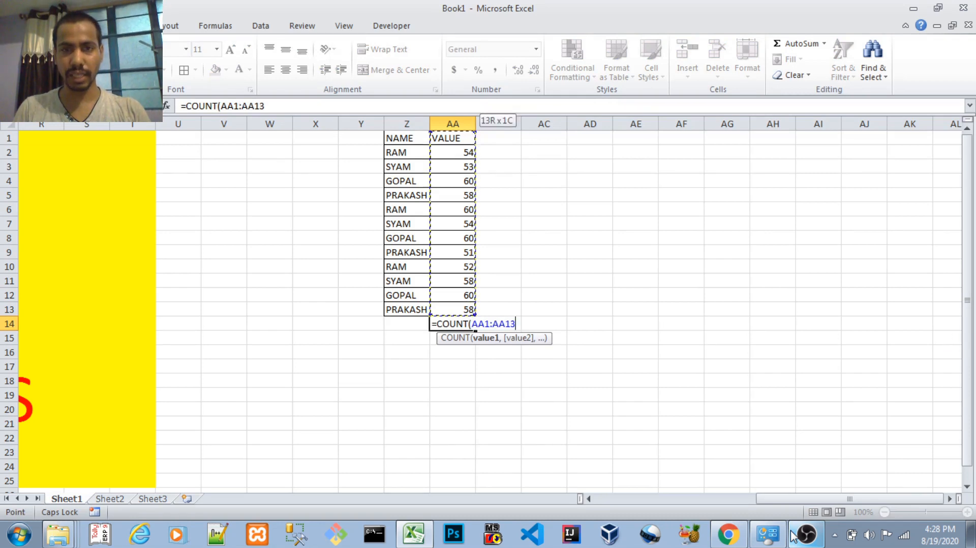
{"action": "key", "text": "Return"}
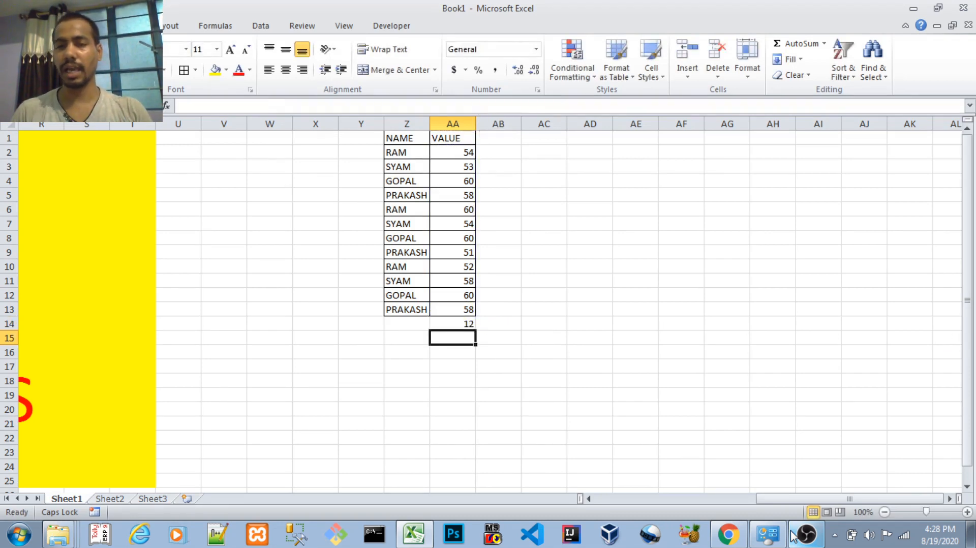
Zoom the worksheet to the value range AA2:AA13.
{"action": "key", "text": "Up"}
{"action": "key", "text": "Up"}
{"action": "key", "text": "shift+Up"}
{"action": "key", "text": "shift+Up"}
{"action": "key", "text": "shift+Up"}
{"action": "key", "text": "shift+Up"}
{"action": "key", "text": "shift+Up"}
{"action": "key", "text": "shift+Up"}
{"action": "key", "text": "shift+Up"}
{"action": "key", "text": "shift+Up"}
{"action": "key", "text": "shift+Up"}
{"action": "key", "text": "shift+Up"}
{"action": "key", "text": "shift+Up"}
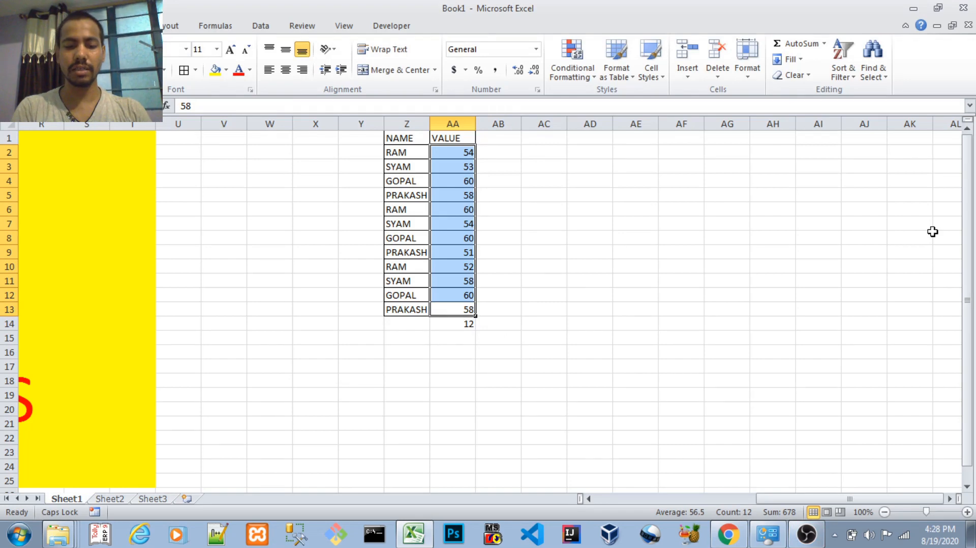
{"action": "key", "text": "alt+w"}
{"action": "key", "text": "g"}
{"action": "key", "text": "Right"}
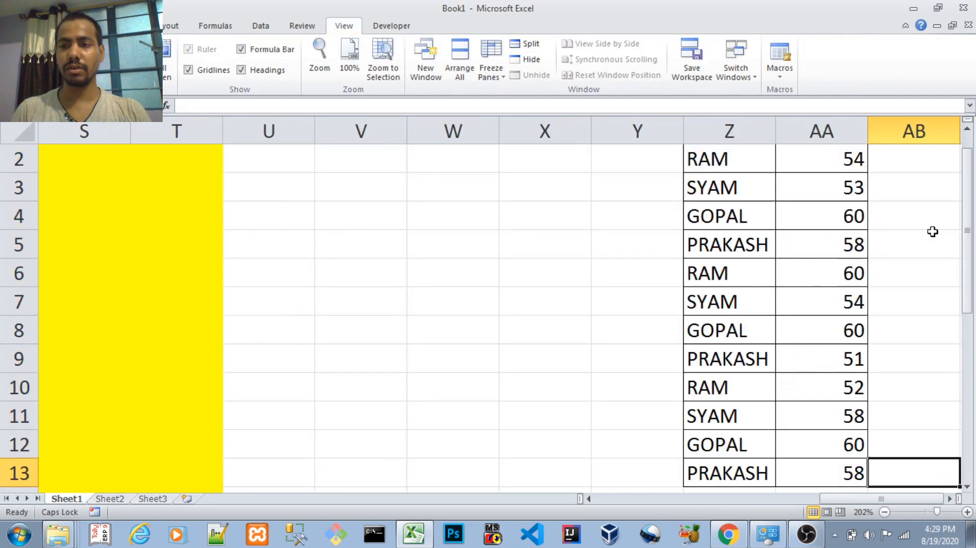
Compare the COUNT formula in AA14 with the values in AA2:AA13 that it covers.
{"action": "key", "text": "Right"}
{"action": "key", "text": "Right"}
{"action": "key", "text": "Left"}
{"action": "key", "text": "Left"}
{"action": "key", "text": "Left"}
{"action": "key", "text": "Down"}
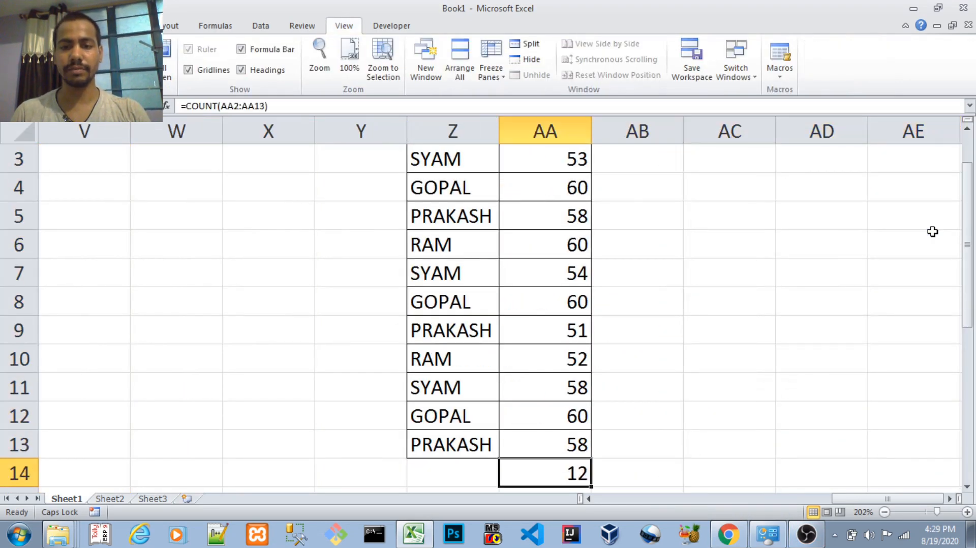
{"action": "key", "text": "Down"}
{"action": "key", "text": "Up"}
{"action": "key", "text": "Up"}
{"action": "key", "text": "shift+Page_Up"}
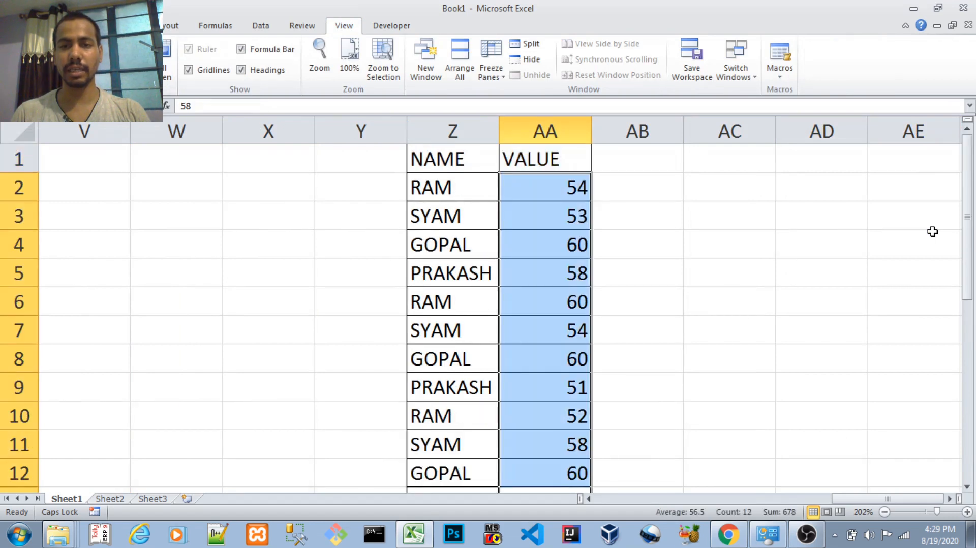
{"action": "key", "text": "Down"}
{"action": "key", "text": "Down"}
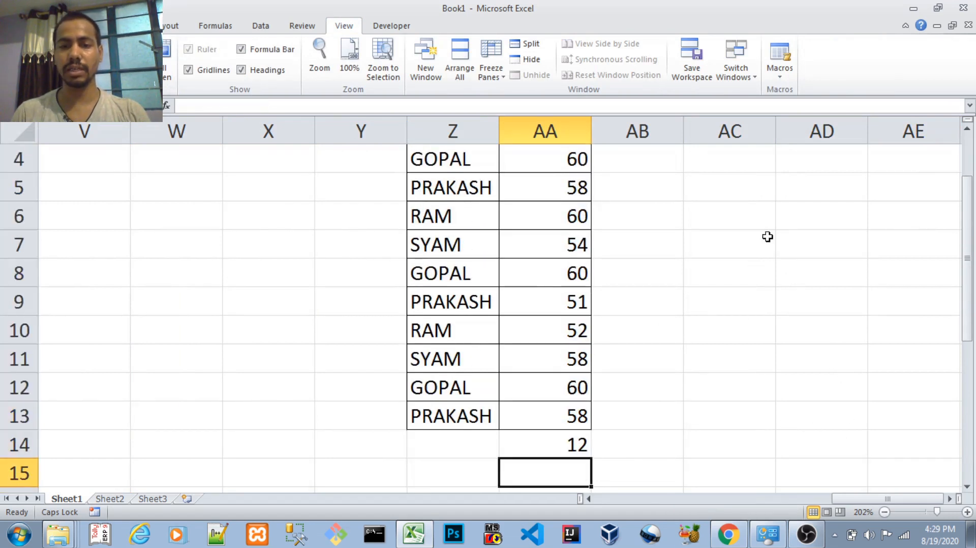
Check the COUNT formula's range in AA14 and clear the cell.
{"action": "key", "text": "Up"}
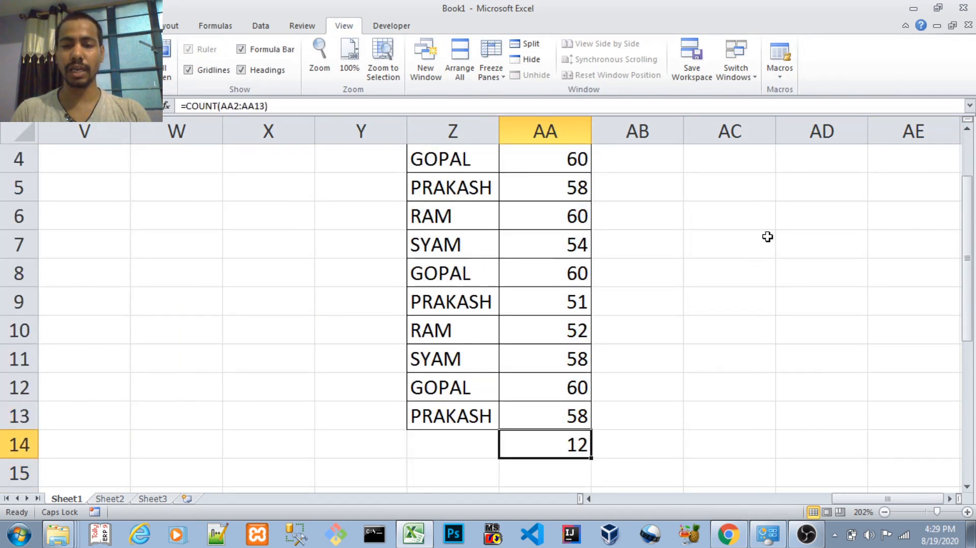
{"action": "key", "text": "F2"}
{"action": "key", "text": "Escape"}
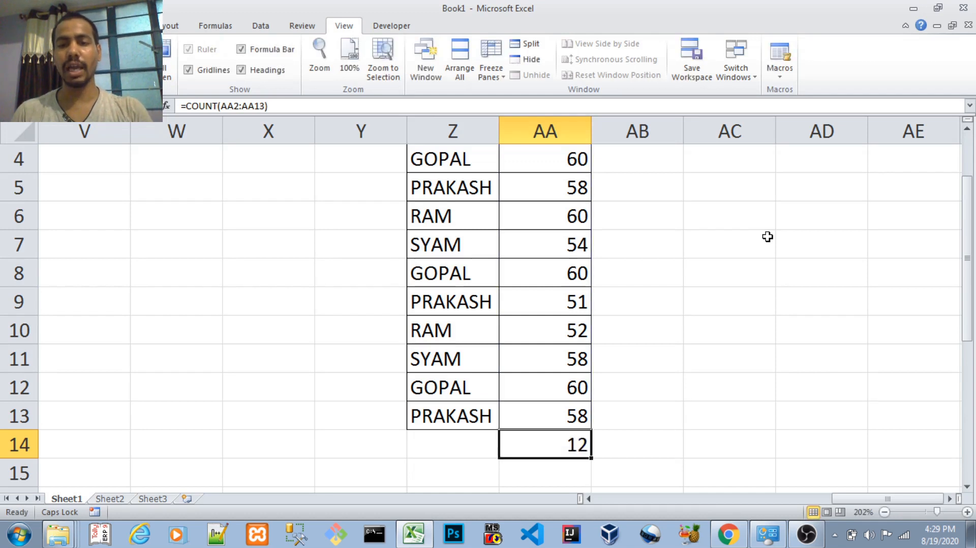
{"action": "key", "text": "Delete"}
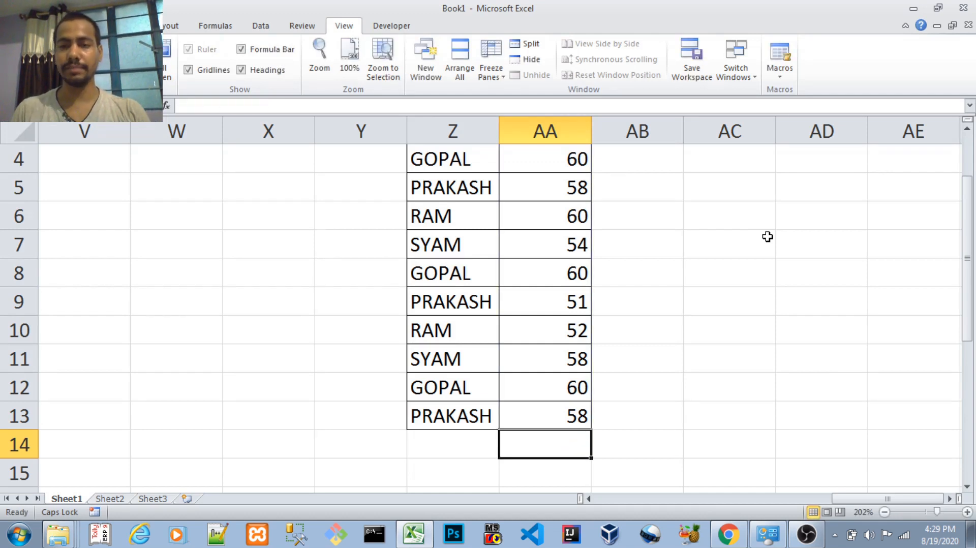
Copy the four distinct names from Z2:Z5 to AC2:AC5 beside the table.
{"action": "key", "text": "Up"}
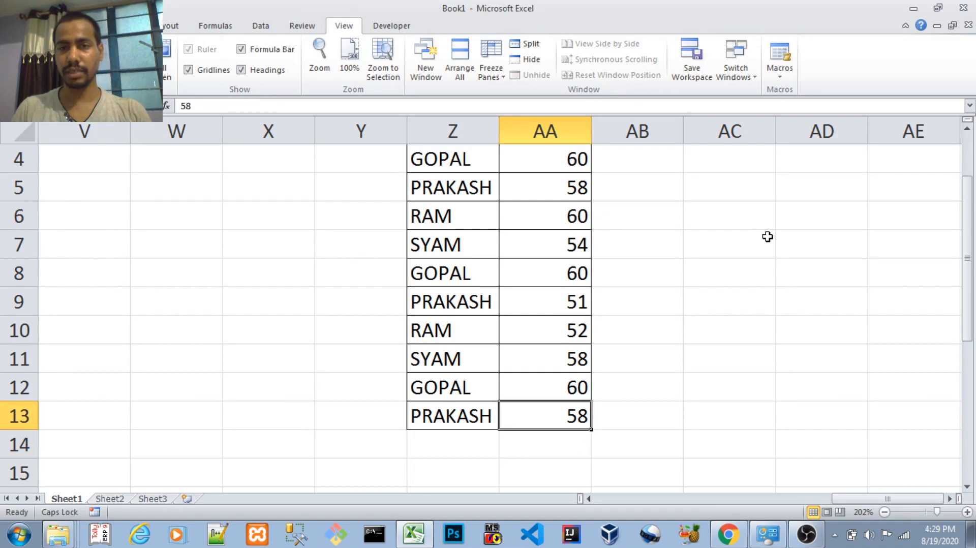
{"action": "key", "text": "ctrl+Up"}
{"action": "key", "text": "Down"}
{"action": "key", "text": "Right"}
{"action": "key", "text": "Right"}
{"action": "key", "text": "Right"}
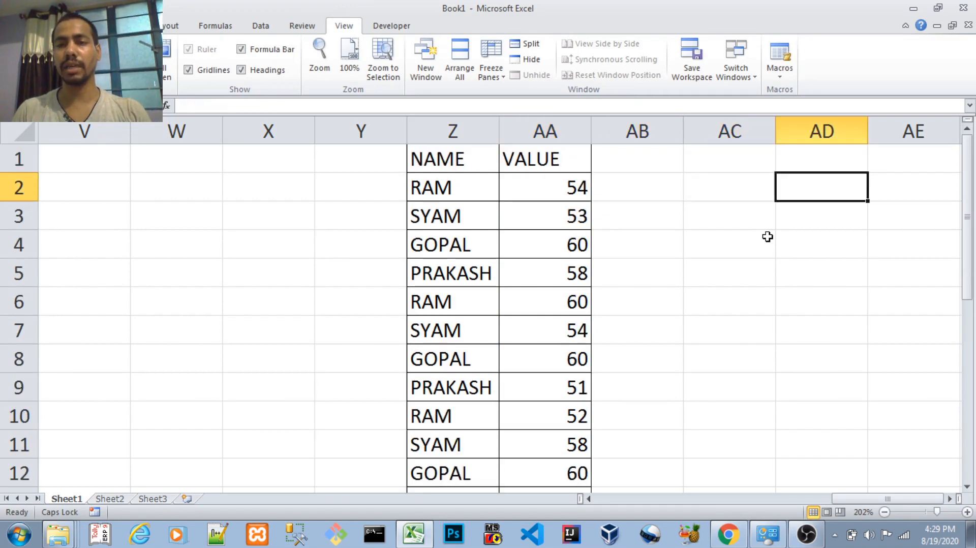
{"action": "key", "text": "Left"}
{"action": "key", "text": "Left"}
{"action": "key", "text": "Left"}
{"action": "key", "text": "Left"}
{"action": "key", "text": "shift+Down"}
{"action": "key", "text": "shift+Down"}
{"action": "key", "text": "shift+Down"}
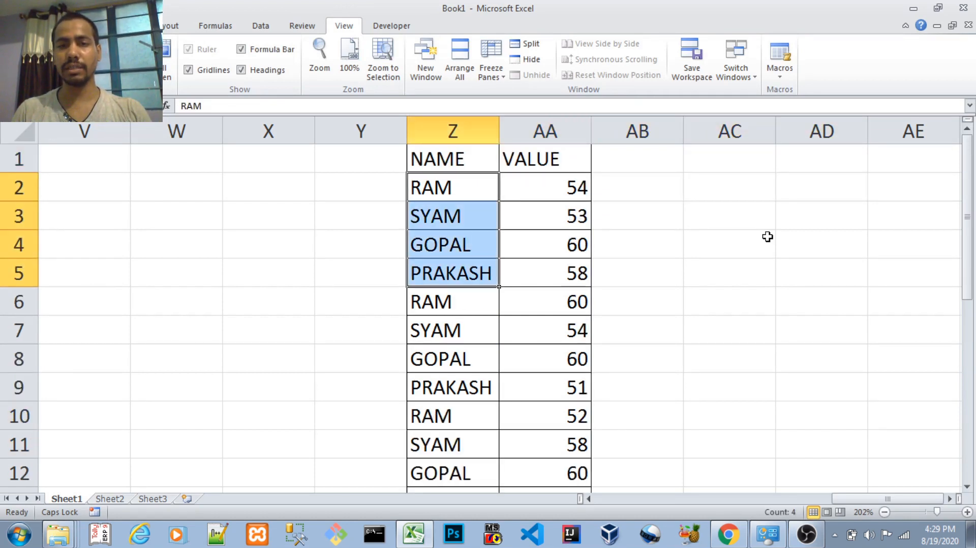
{"action": "key", "text": "ctrl+c"}
{"action": "key", "text": "Right"}
{"action": "key", "text": "Right"}
{"action": "key", "text": "Right"}
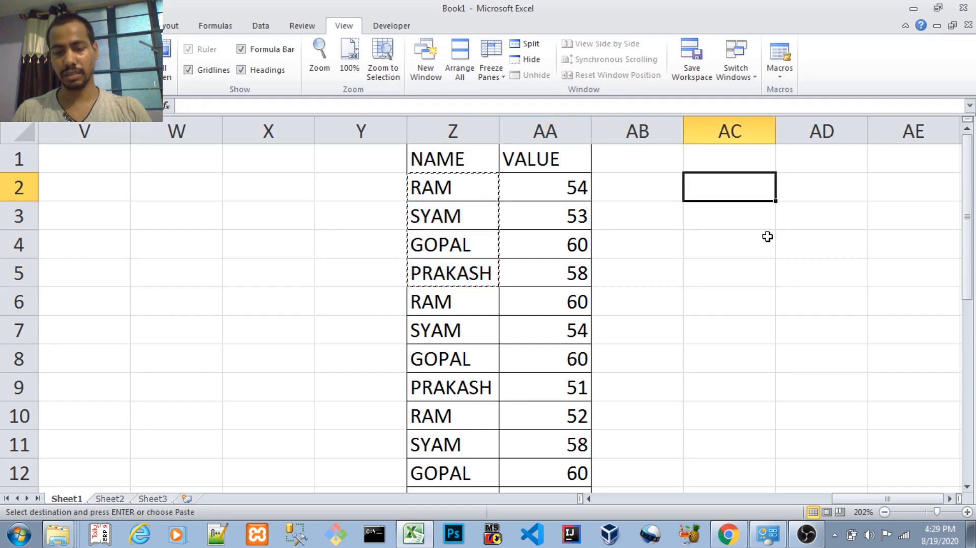
{"action": "key", "text": "ctrl+v"}
{"action": "key", "text": "Escape"}
{"action": "key", "text": "Right"}
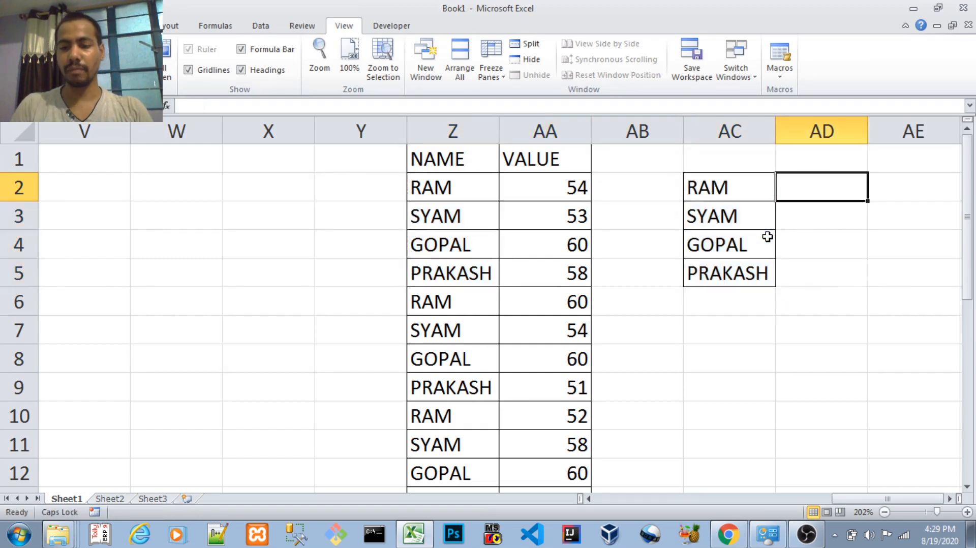
{"action": "type", "text": "="}
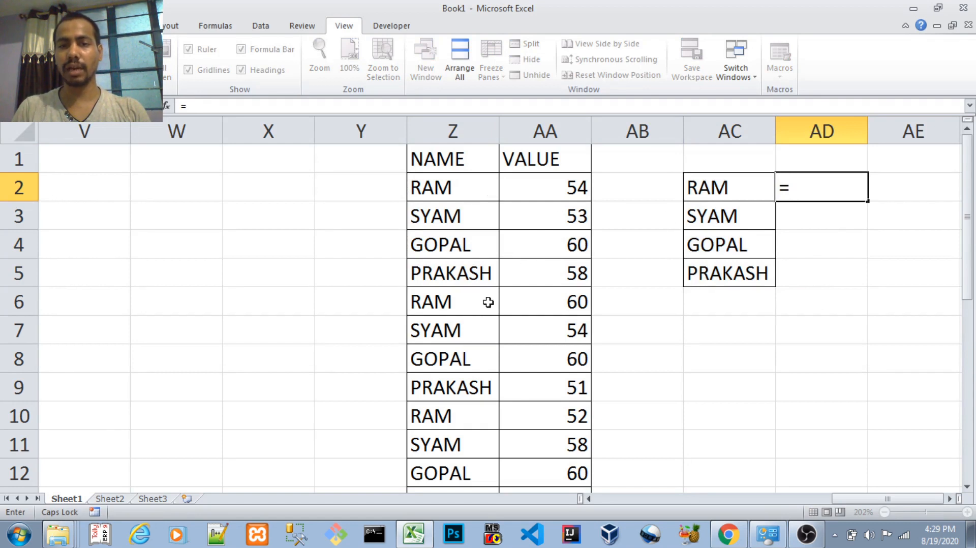
{"action": "left_click", "coordinate": [444, 444]}
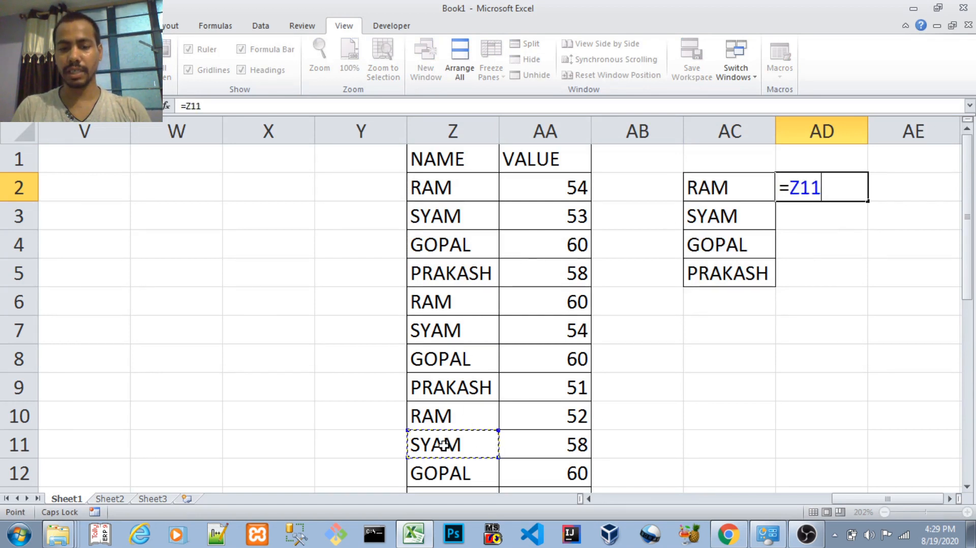
{"action": "key", "text": "Escape"}
Replace the name in Z11 of the NAME column with a different name that is not in the AC list.
{"action": "key", "text": "Left"}
{"action": "key", "text": "Left"}
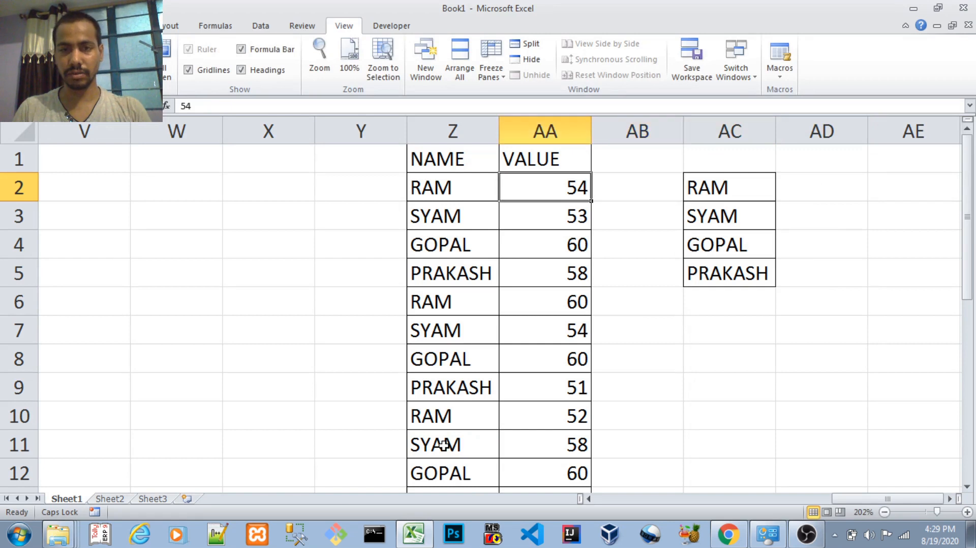
{"action": "key", "text": "Down"}
{"action": "key", "text": "Down"}
{"action": "key", "text": "Down"}
{"action": "key", "text": "Down"}
{"action": "key", "text": "Down"}
{"action": "key", "text": "Down"}
{"action": "key", "text": "Down"}
{"action": "key", "text": "Down"}
{"action": "key", "text": "Down"}
{"action": "key", "text": "Left"}
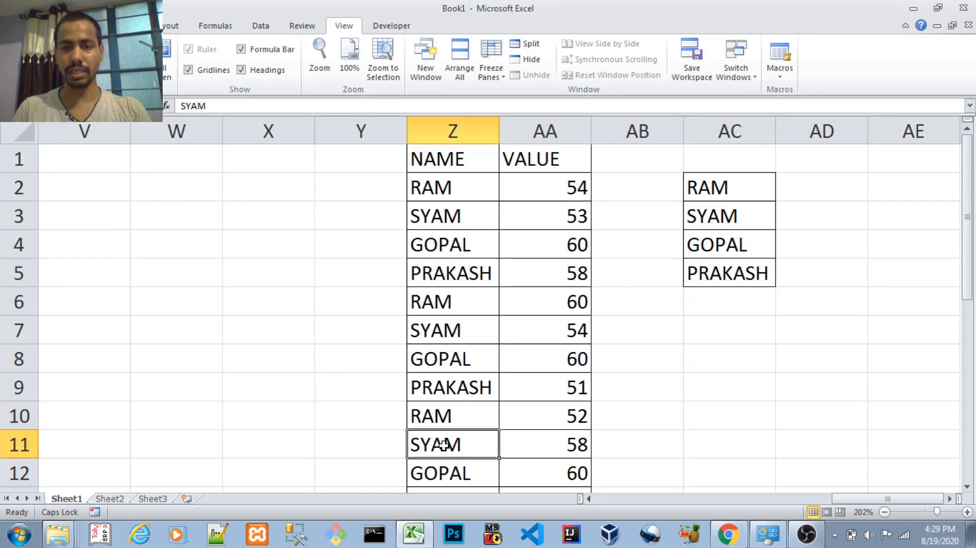
{"action": "type", "text": "ANIL"}
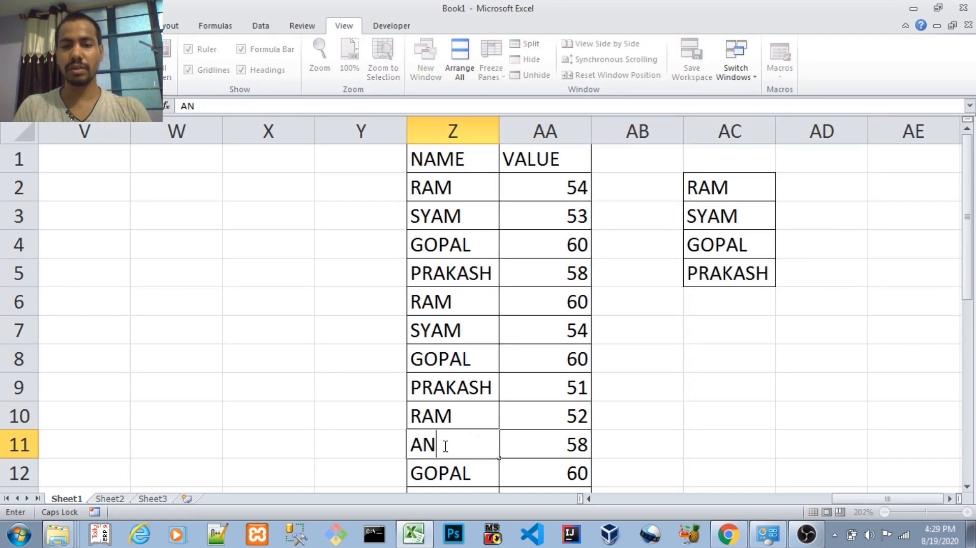
{"action": "key", "text": "Return"}
Start a COUNTIFS formula in AD2, beside the first name in the AC list.
{"action": "key", "text": "Right"}
{"action": "key", "text": "Right"}
{"action": "key", "text": "Right"}
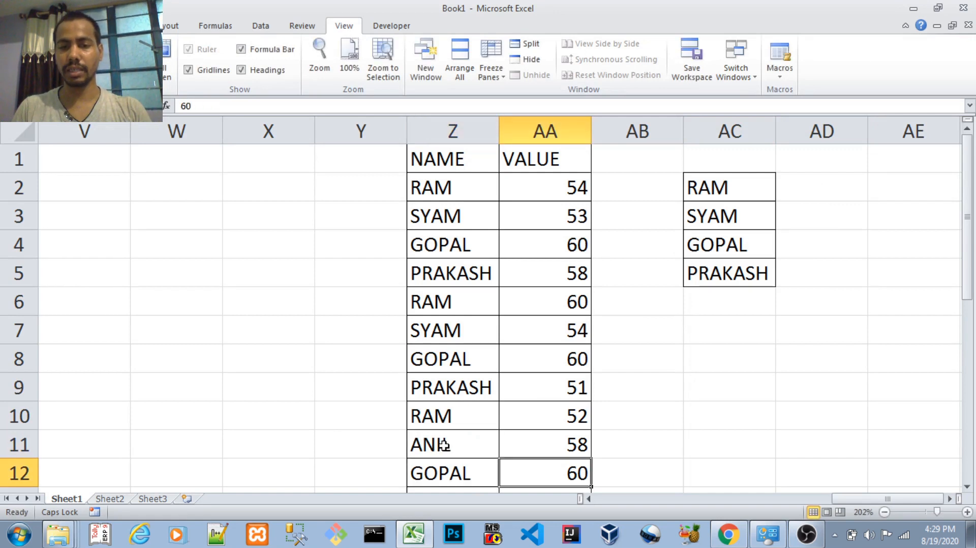
{"action": "key", "text": "ctrl+Up"}
{"action": "key", "text": "Up"}
{"action": "key", "text": "Up"}
{"action": "key", "text": "Up"}
{"action": "key", "text": "Right"}
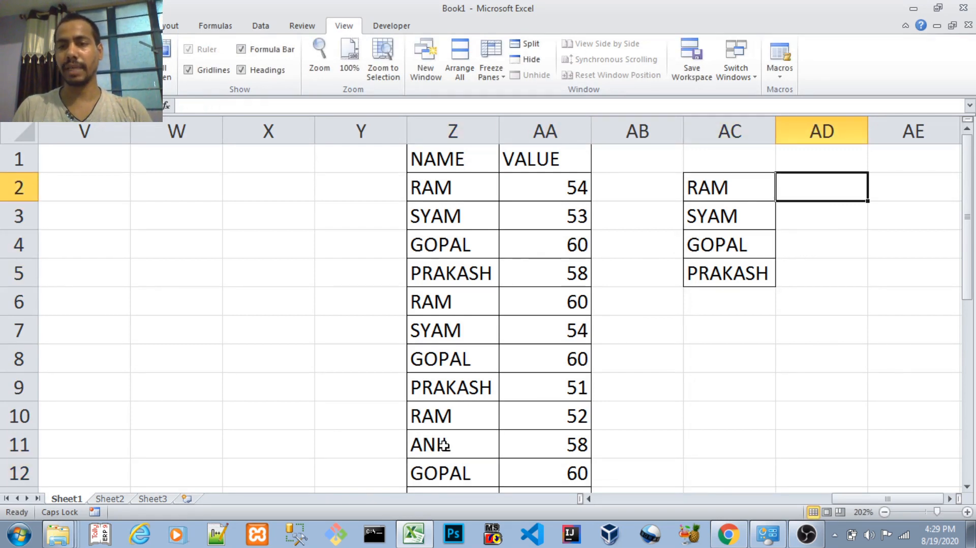
{"action": "type", "text": "="}
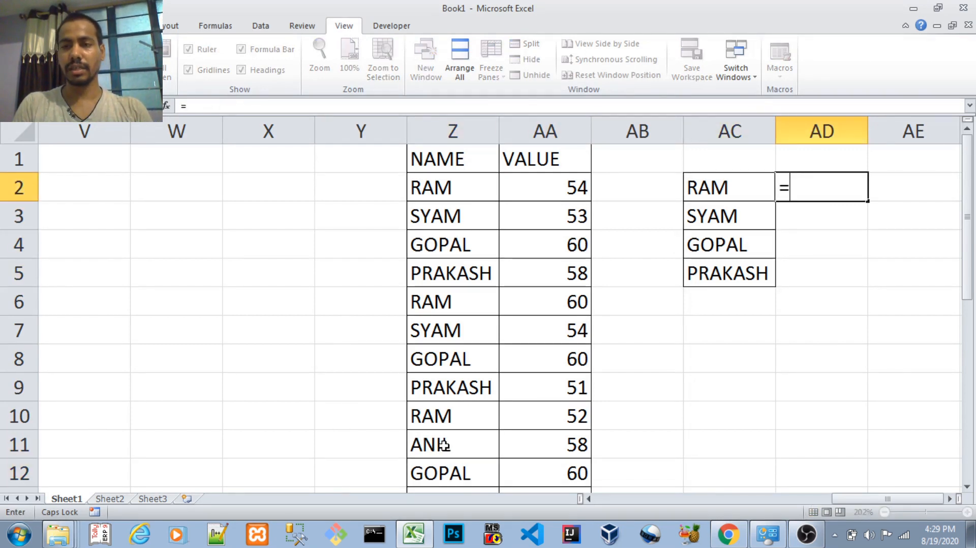
{"action": "type", "text": "COUNTIFS("}
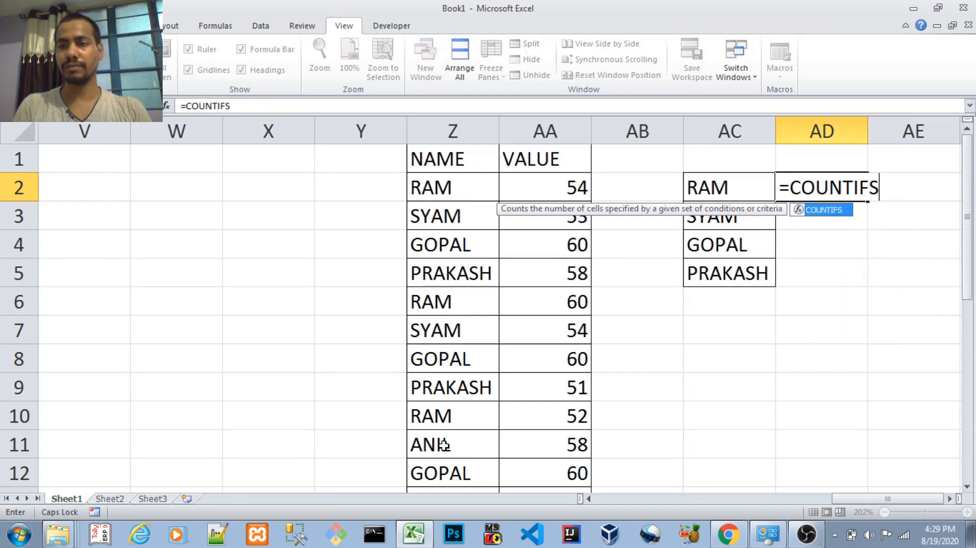
Set the formula's first criteria range to the NAME column cells as the absolute reference $Z$2:$Z$13.
{"action": "key", "text": "Left"}
{"action": "key", "text": "Left"}
{"action": "key", "text": "Left"}
{"action": "key", "text": "Left"}
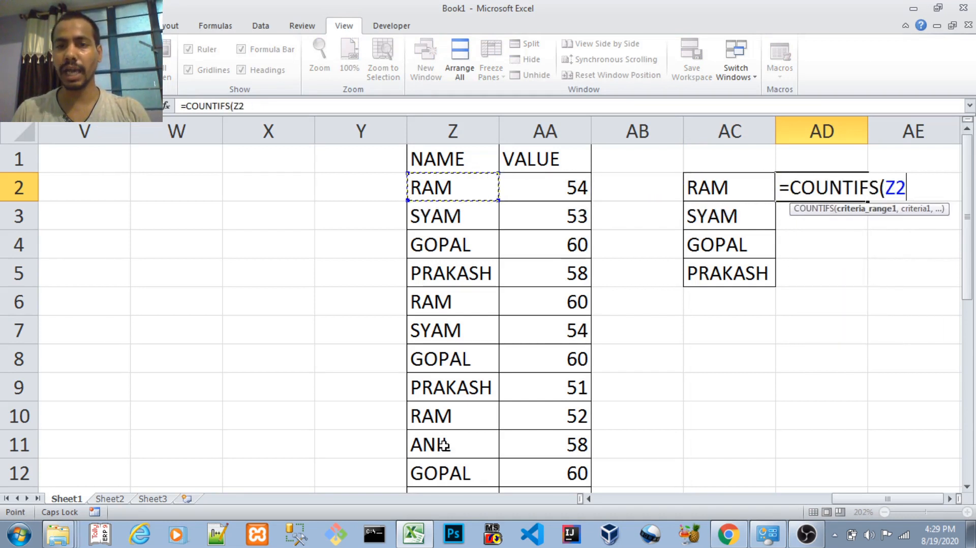
{"action": "key", "text": "shift+Down"}
{"action": "key", "text": "shift+Down"}
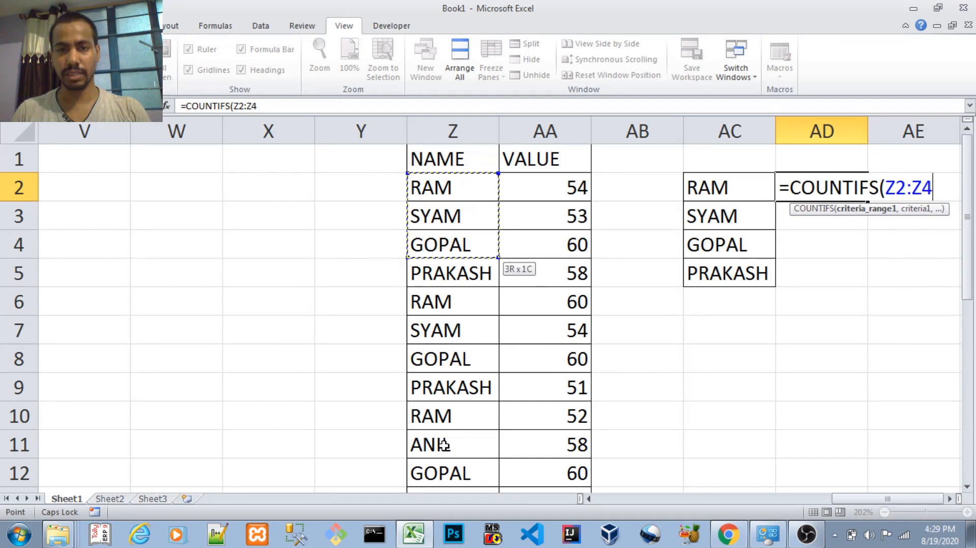
{"action": "key", "text": "shift+Down"}
{"action": "key", "text": "ctrl+shift+Down"}
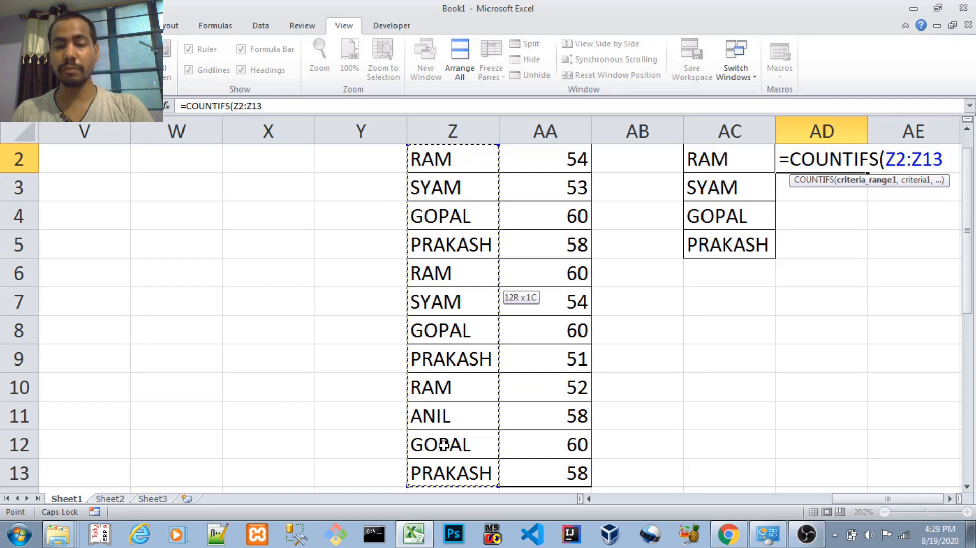
{"action": "key", "text": "F4"}
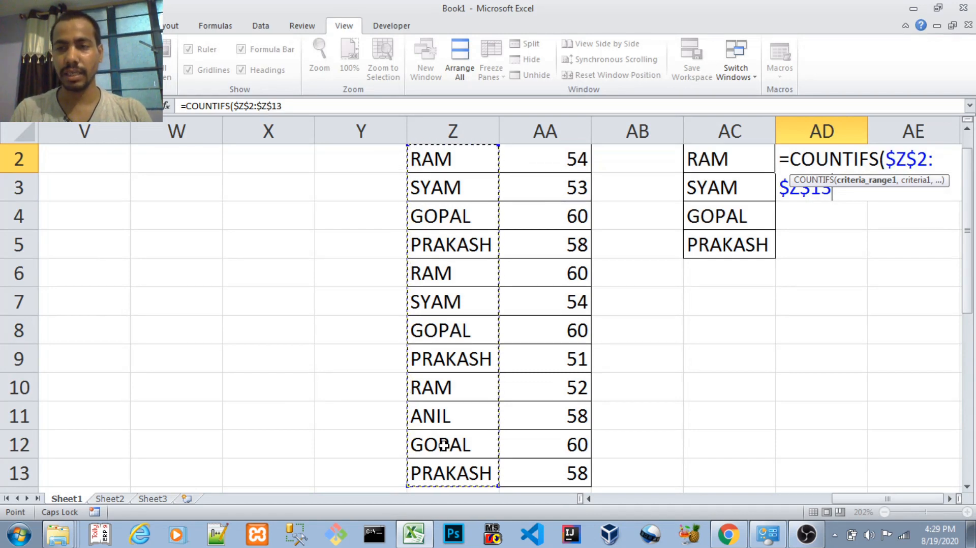
Use AC2 as the criterion and complete the COUNTIFS formula in AD2.
{"action": "type", "text": ","}
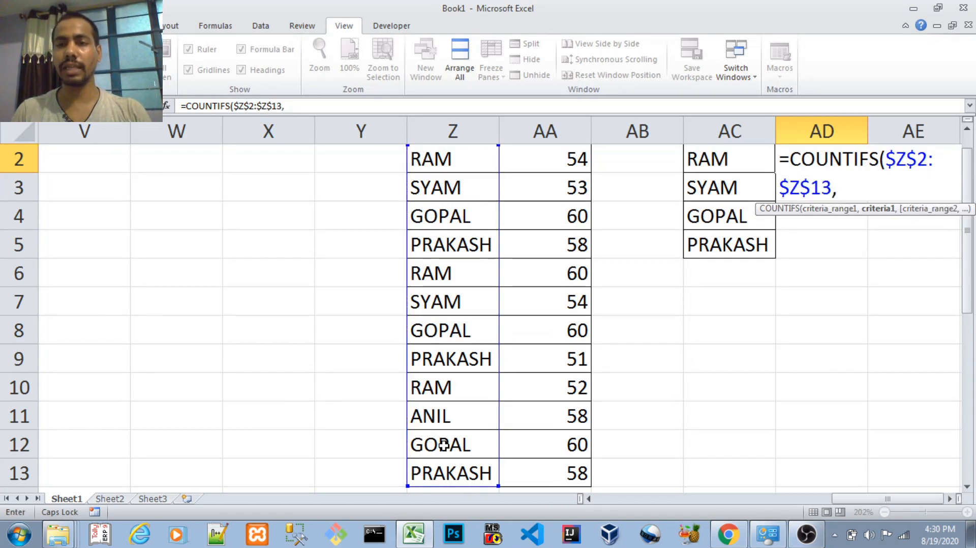
{"action": "key", "text": "Left"}
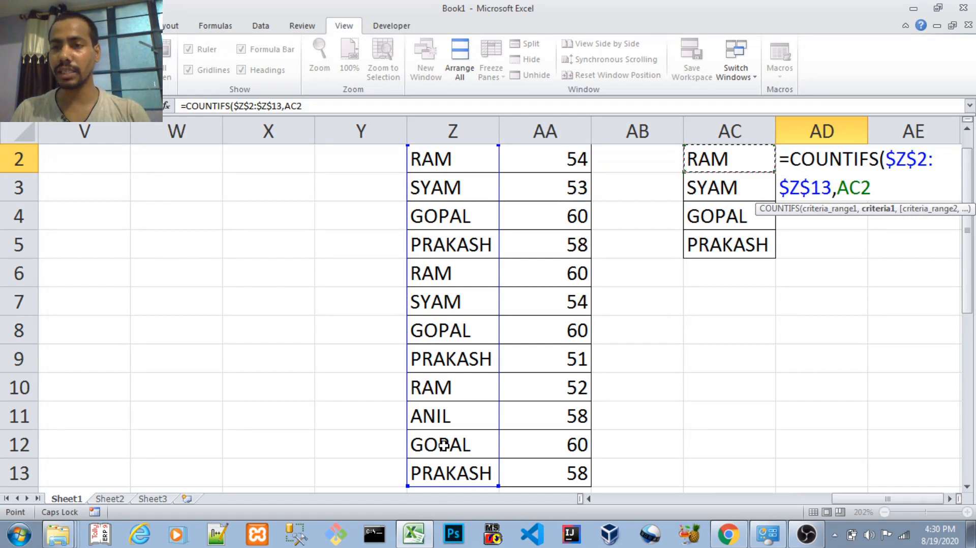
{"action": "key", "text": "Return"}
{"action": "key", "text": "Up"}
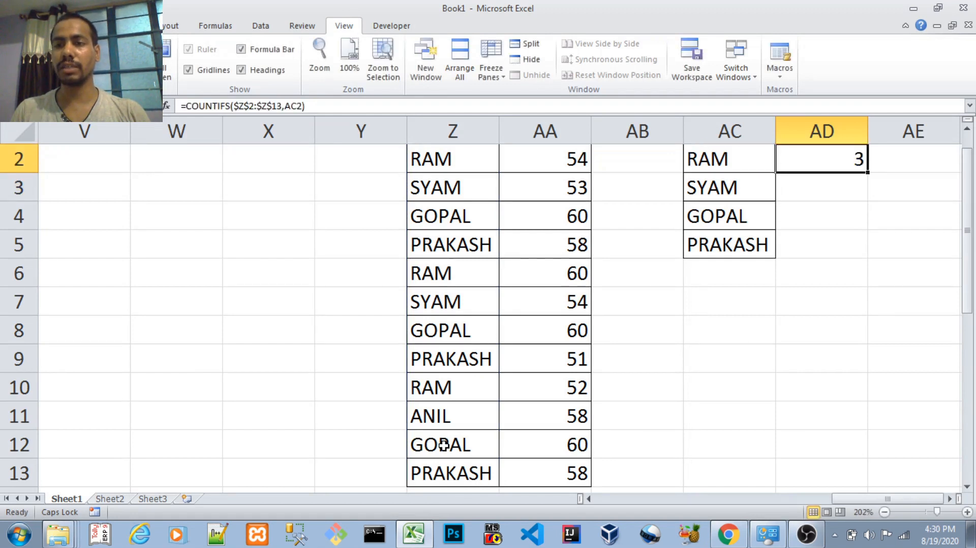
Copy the COUNTIFS formula from AD2 down through AD5 for the remaining listed names.
{"action": "key", "text": "Up"}
{"action": "key", "text": "Down"}
{"action": "key", "text": "ctrl+c"}
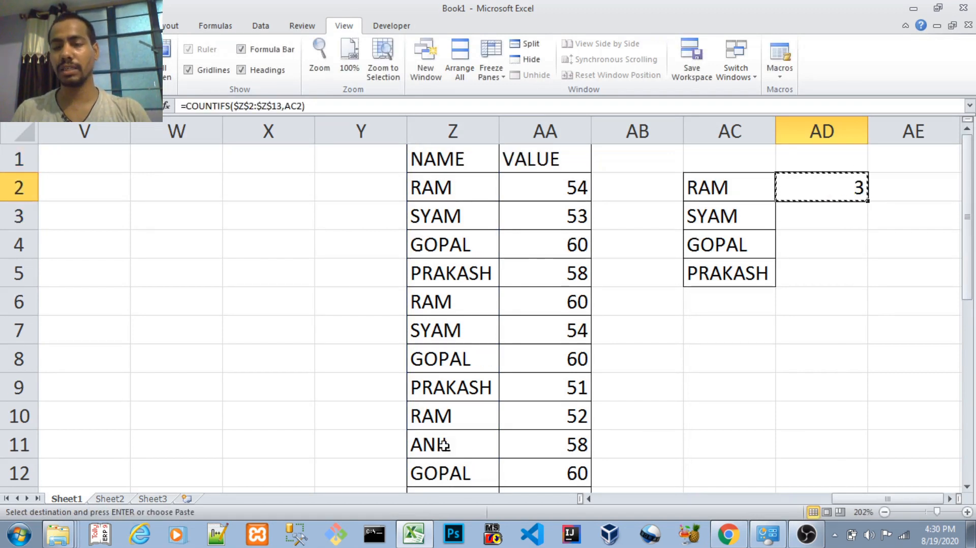
{"action": "key", "text": "shift+Down"}
{"action": "key", "text": "shift+Down"}
{"action": "key", "text": "shift+Down"}
{"action": "key", "text": "Return"}
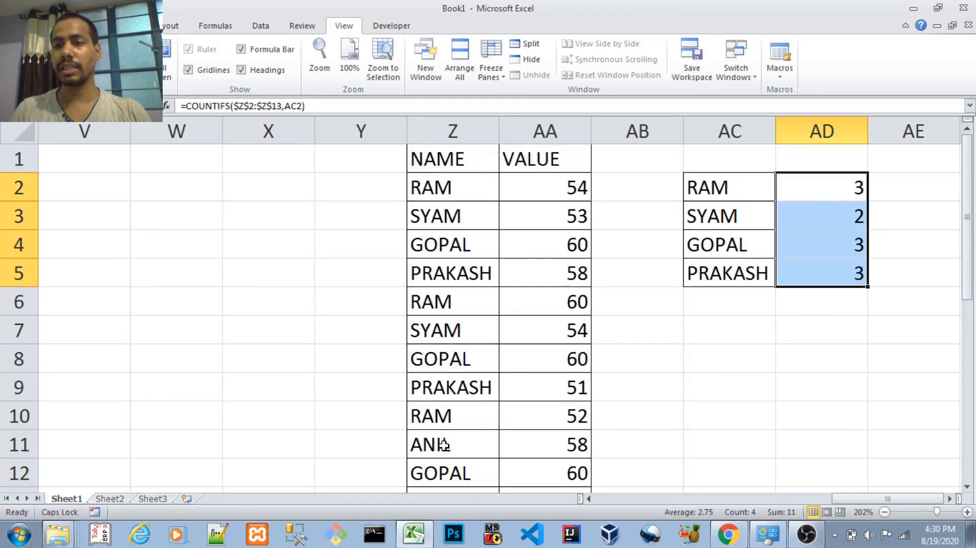
Add the replacement name from Z11 to the AC list in AC6.
{"action": "key", "text": "Down"}
{"action": "key", "text": "Down"}
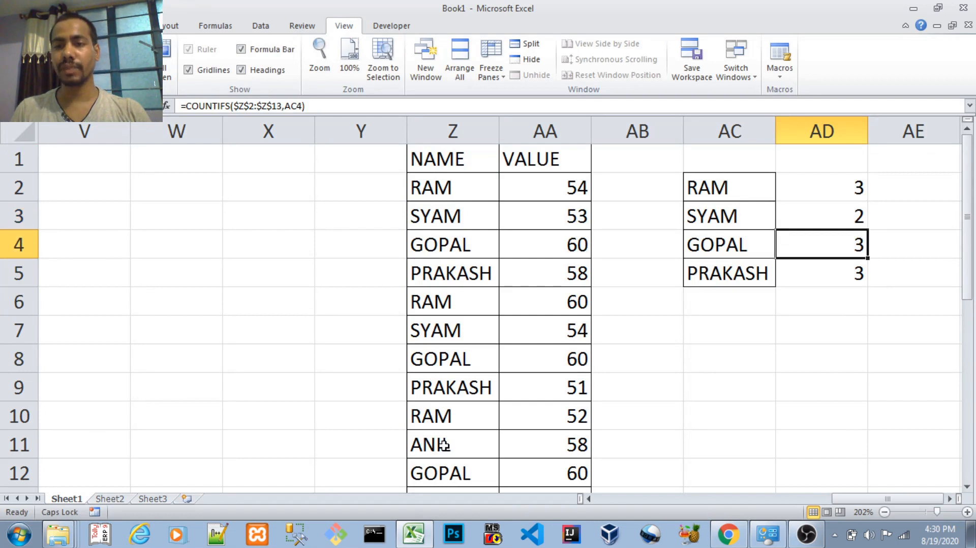
{"action": "key", "text": "Down"}
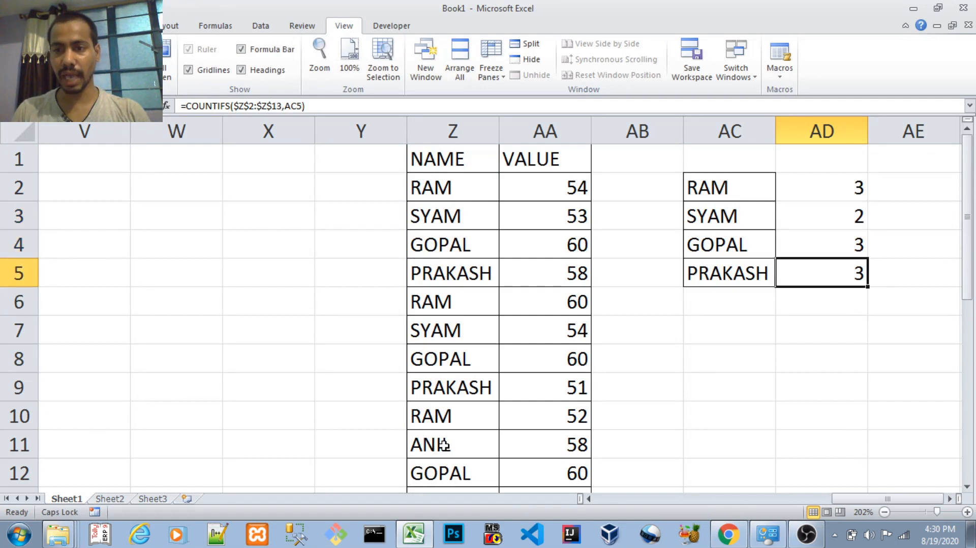
{"action": "key", "text": "Down"}
{"action": "key", "text": "Left"}
{"action": "type", "text": "AN"}
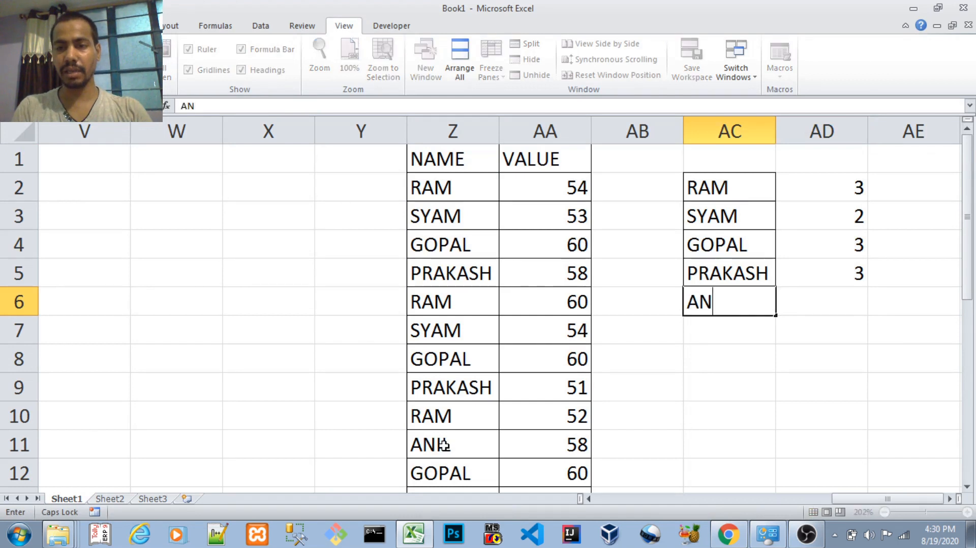
{"action": "type", "text": "IL"}
{"action": "key", "text": "Right"}
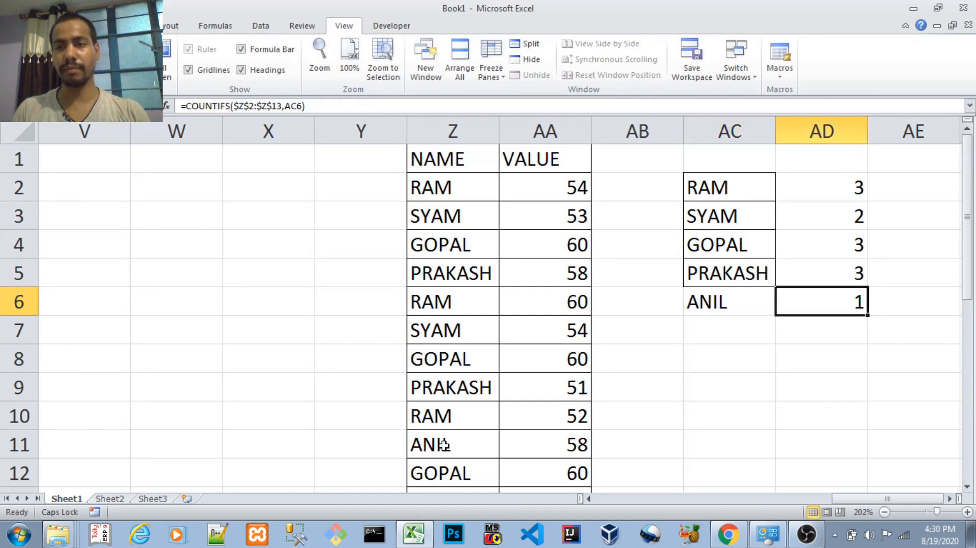
Check the ranges used by the COUNTIFS formula in AD6 and review the names with their counts in AC2:AD6.
{"action": "key", "text": "Up"}
{"action": "key", "text": "Down"}
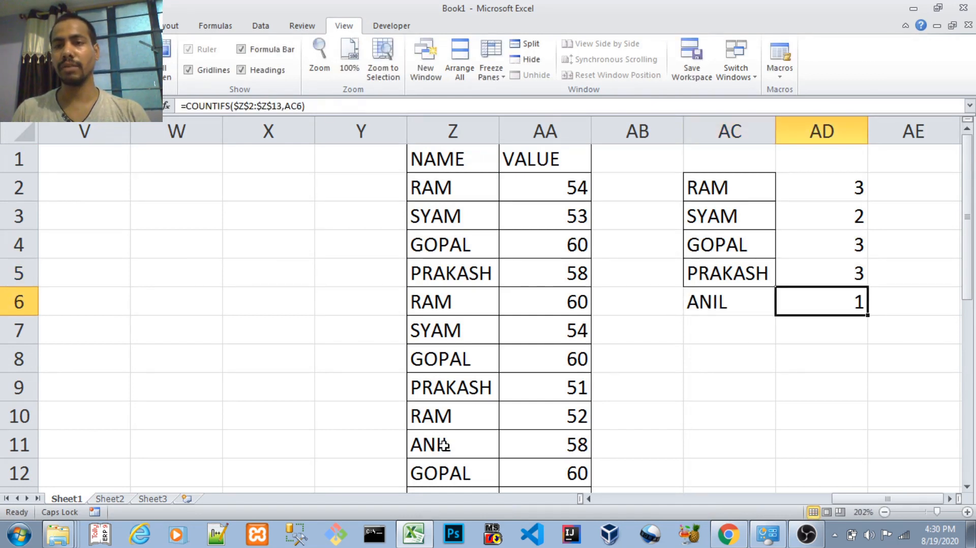
{"action": "key", "text": "F2"}
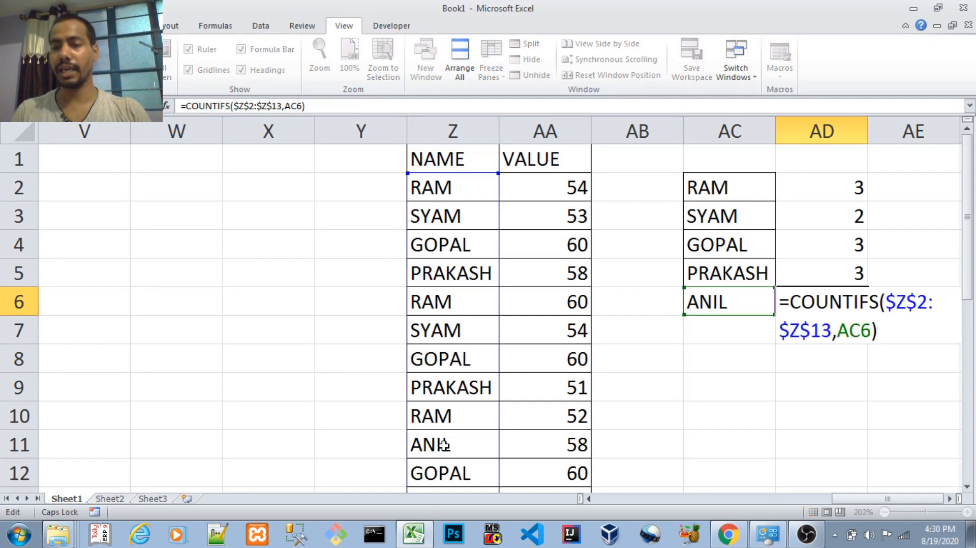
{"action": "key", "text": "Escape"}
{"action": "key", "text": "Up"}
{"action": "key", "text": "ctrl+Down"}
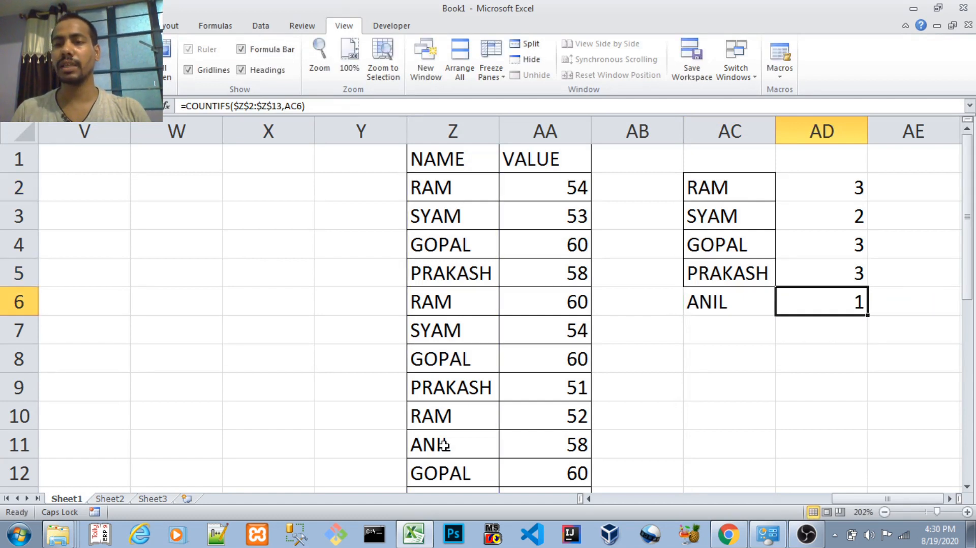
{"action": "key", "text": "ctrl+Up"}
{"action": "key", "text": "Left"}
{"action": "key", "text": "shift+Right"}
{"action": "key", "text": "ctrl+shift+Down"}
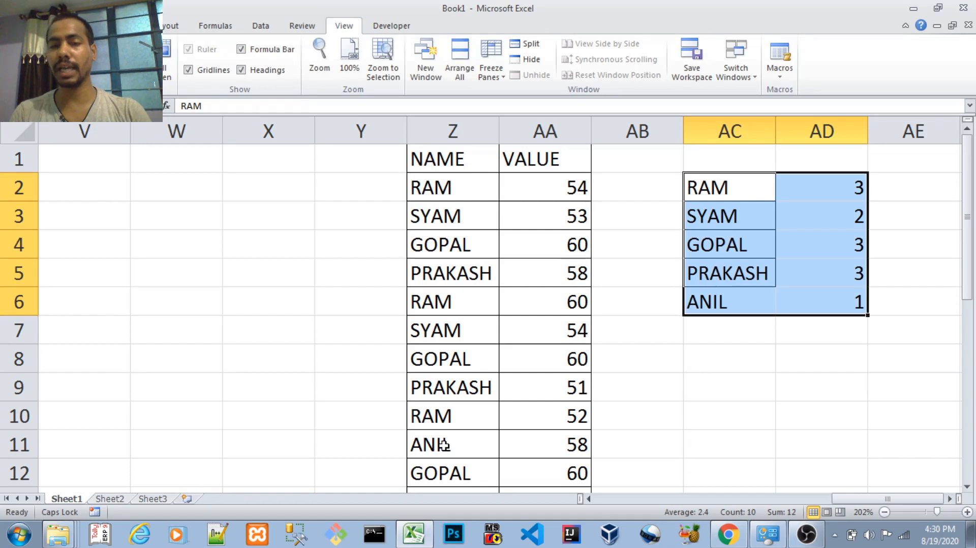
{"action": "key", "text": "Right"}
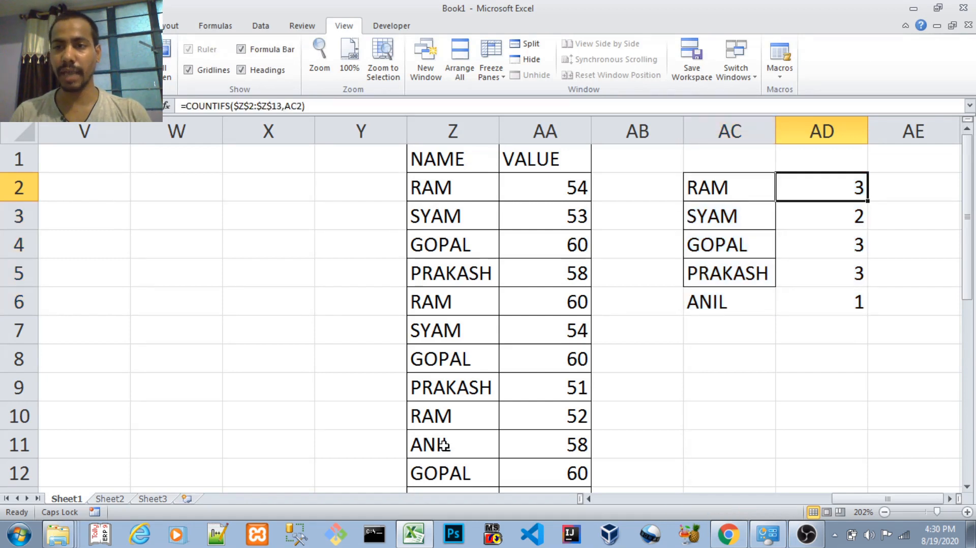
Add the column headers CATA in AC1, COUNTIF in AD1 and COUNTIFS in AE1.
{"action": "key", "text": "Up"}
{"action": "type", "text": "COUNTIFS"}
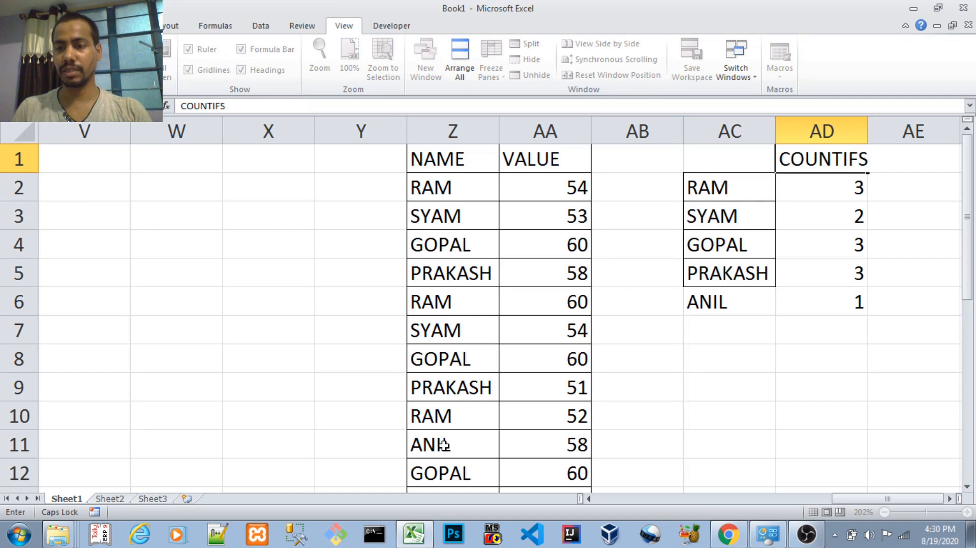
{"action": "key", "text": "BackSpace"}
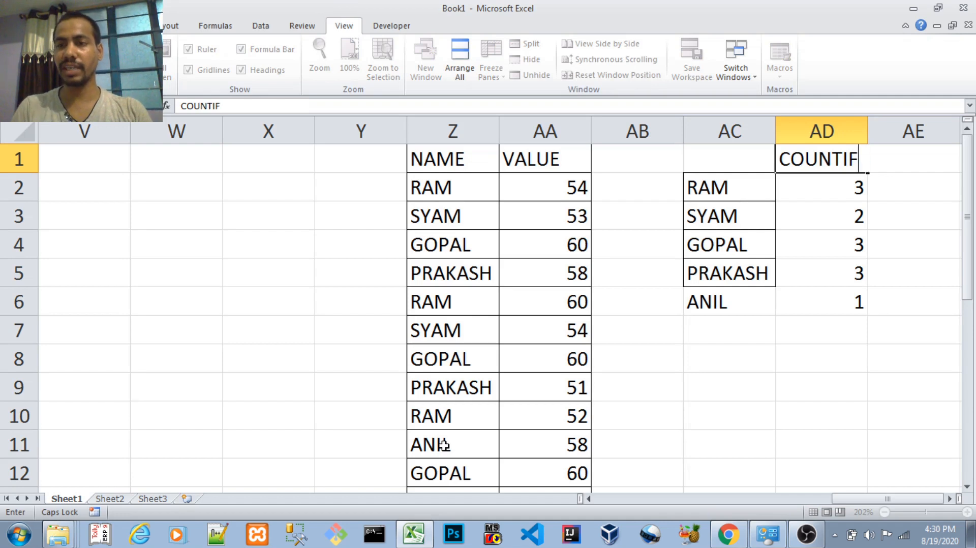
{"action": "key", "text": "Right"}
{"action": "key", "text": "Left"}
{"action": "key", "text": "Left"}
{"action": "type", "text": "C"}
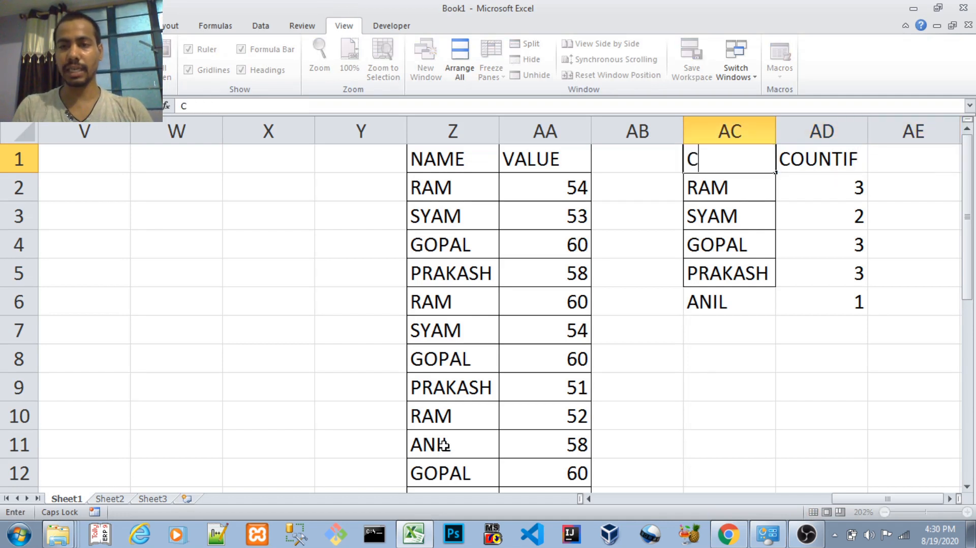
{"action": "type", "text": "ATA"}
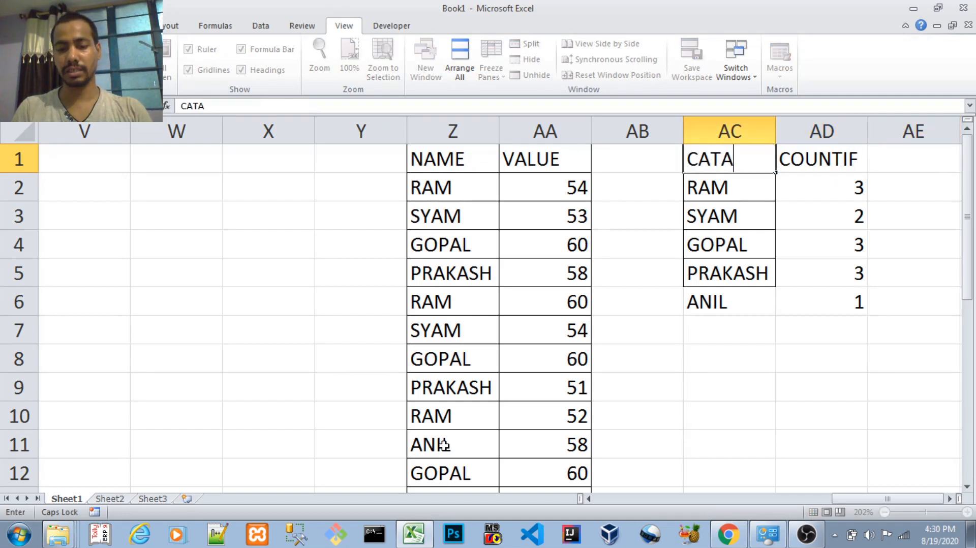
{"action": "key", "text": "Right"}
{"action": "key", "text": "Right"}
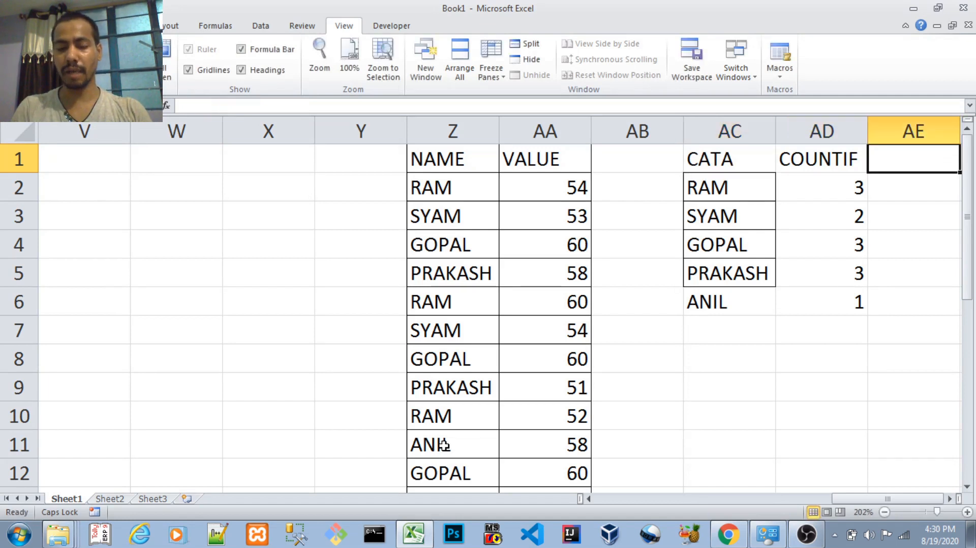
{"action": "type", "text": "COUNTIFS"}
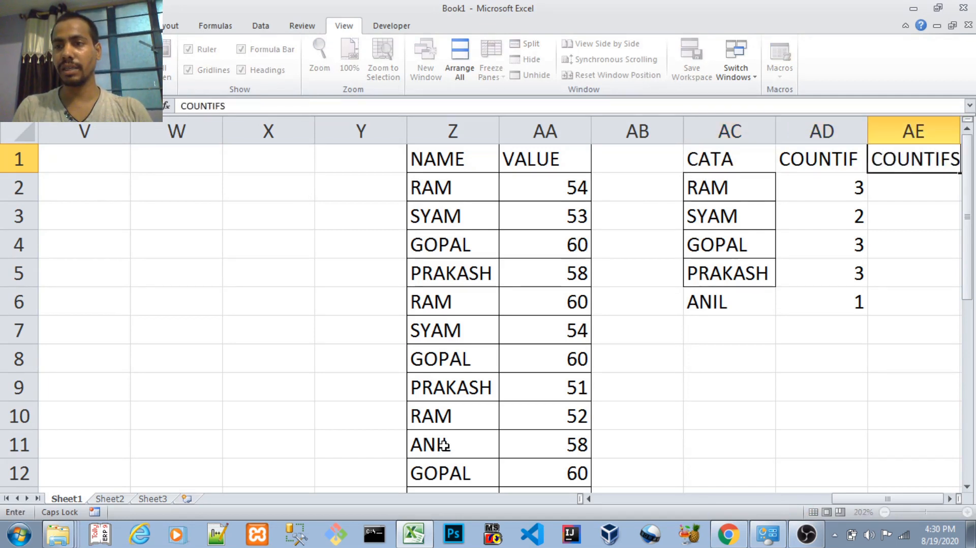
Start a COUNTIFS formula in AE2 with the absolute range $Z$2:$Z$13 and AC2 as its first criterion.
{"action": "key", "text": "Right"}
{"action": "key", "text": "Down"}
{"action": "key", "text": "Left"}
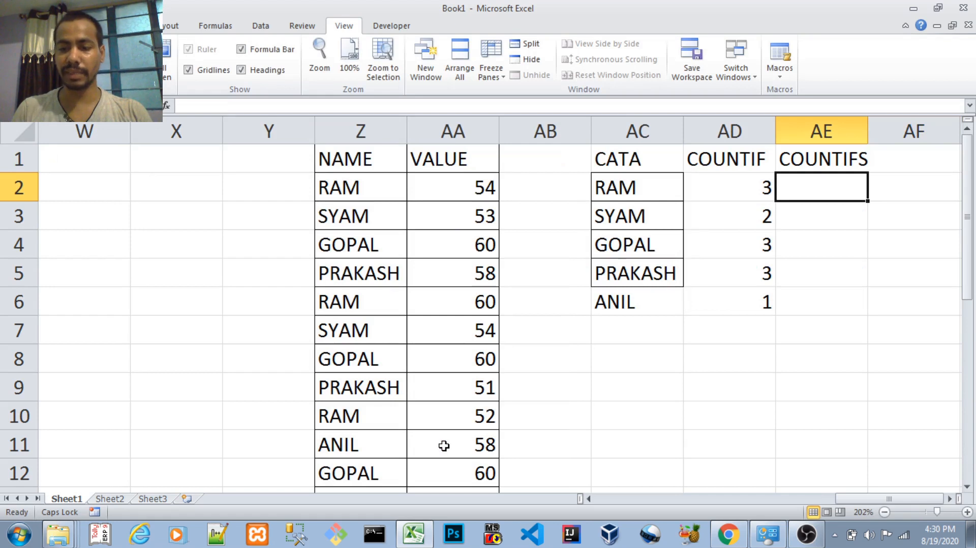
{"action": "type", "text": "=COUNT"}
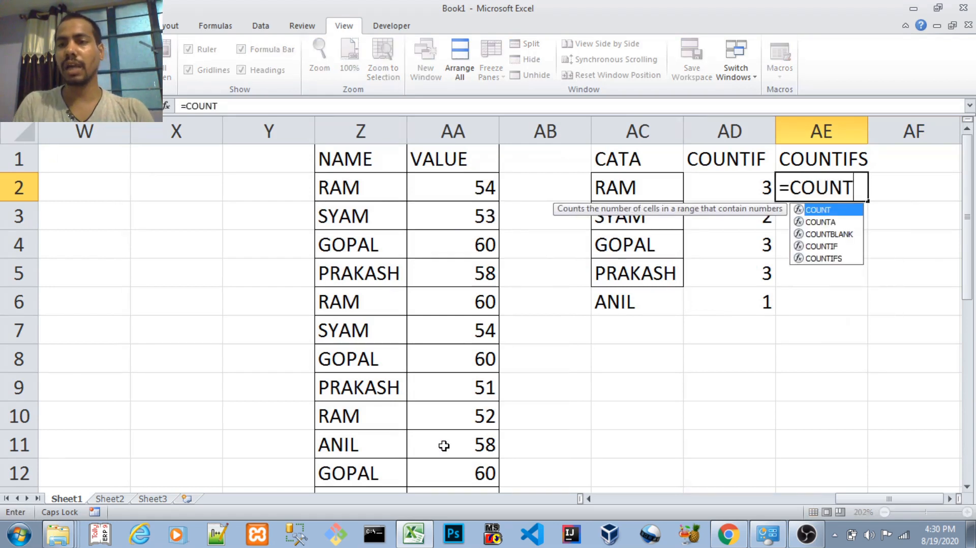
{"action": "type", "text": "IFS("}
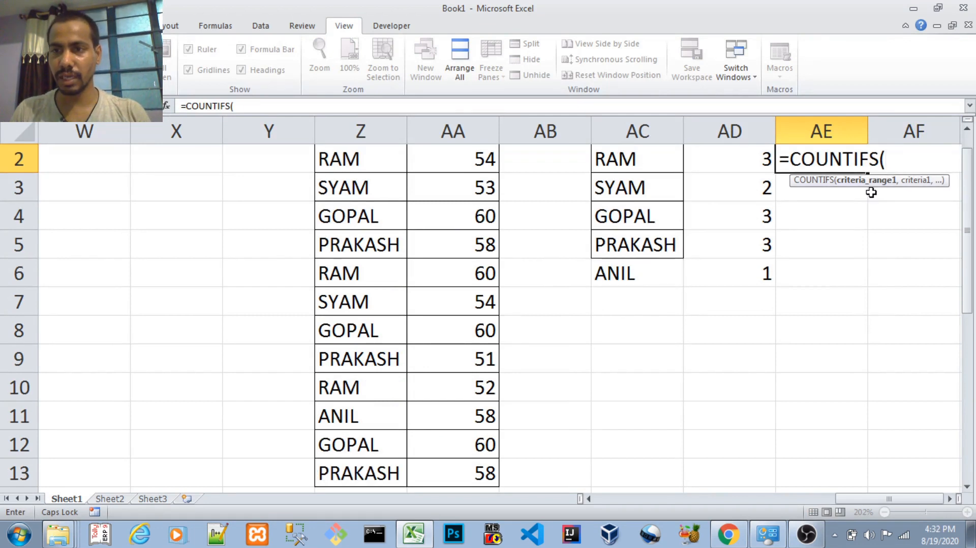
{"action": "key", "text": "Left"}
{"action": "key", "text": "Left"}
{"action": "key", "text": "Left"}
{"action": "key", "text": "Left"}
{"action": "key", "text": "Left"}
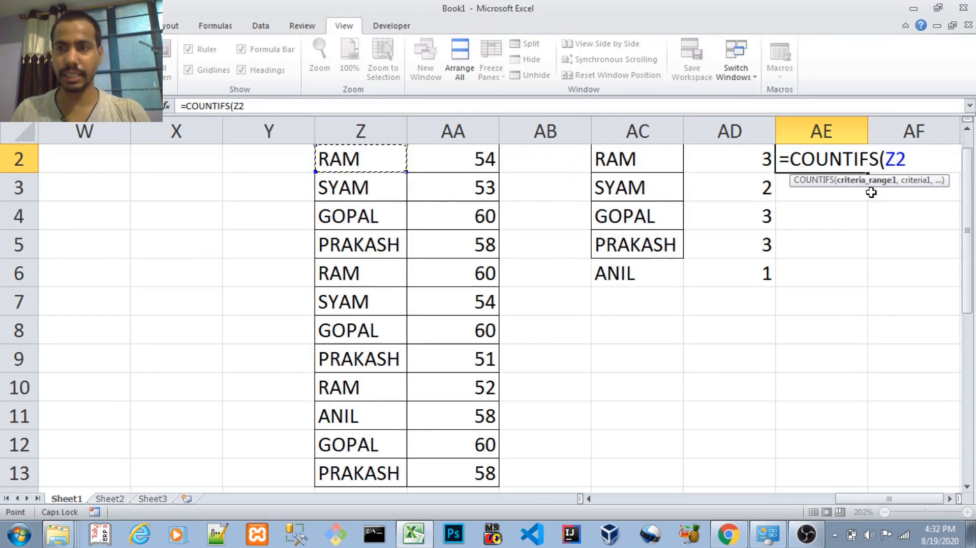
{"action": "key", "text": "ctrl+shift+Down"}
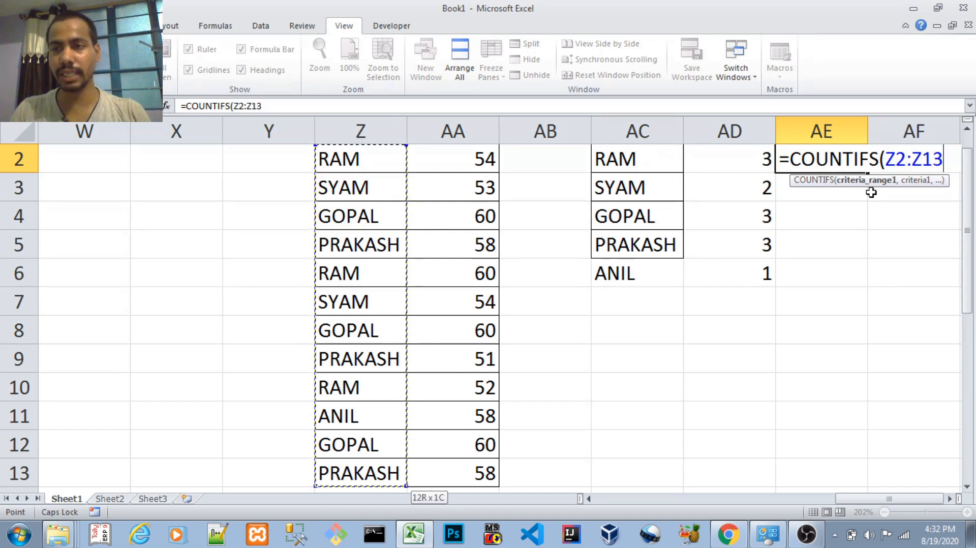
{"action": "key", "text": "F4"}
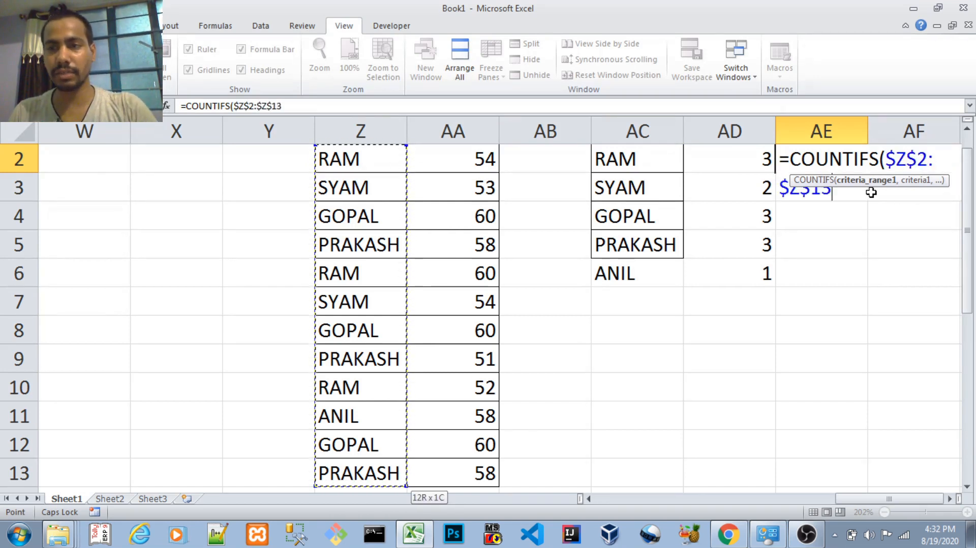
{"action": "type", "text": ","}
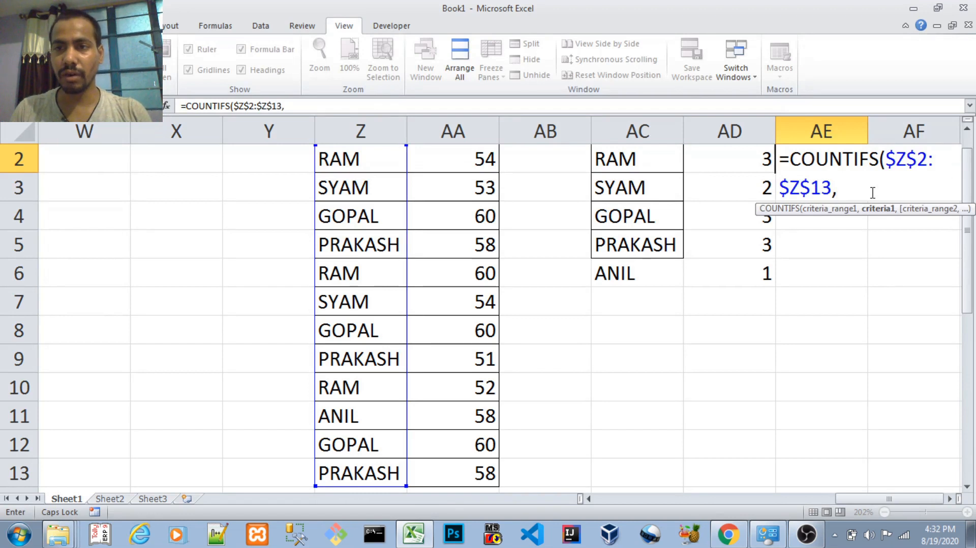
{"action": "key", "text": "Left"}
{"action": "key", "text": "Left"}
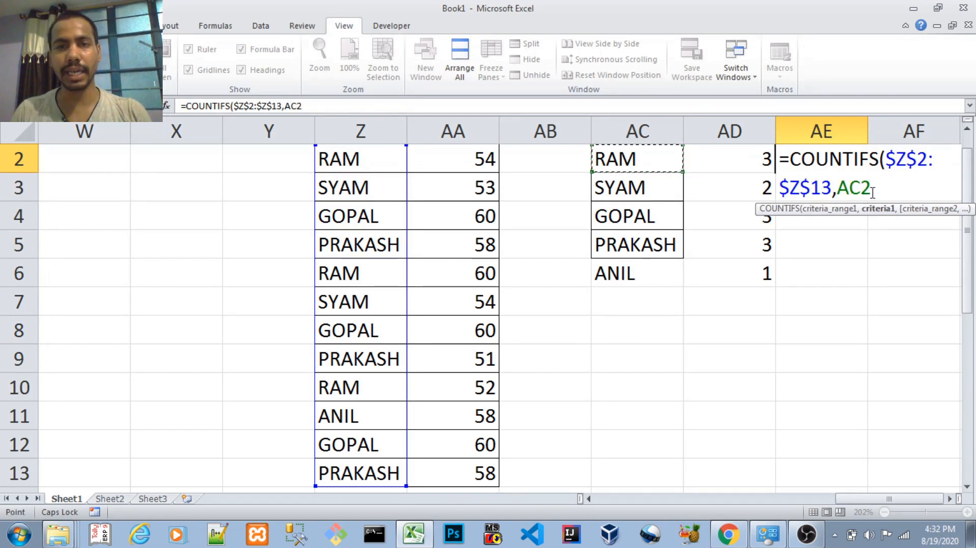
Add the absolute range $AA$2:$AA$13 as the second criteria range in AE2 and begin its quoted criterion with a less-than sign.
{"action": "type", "text": ","}
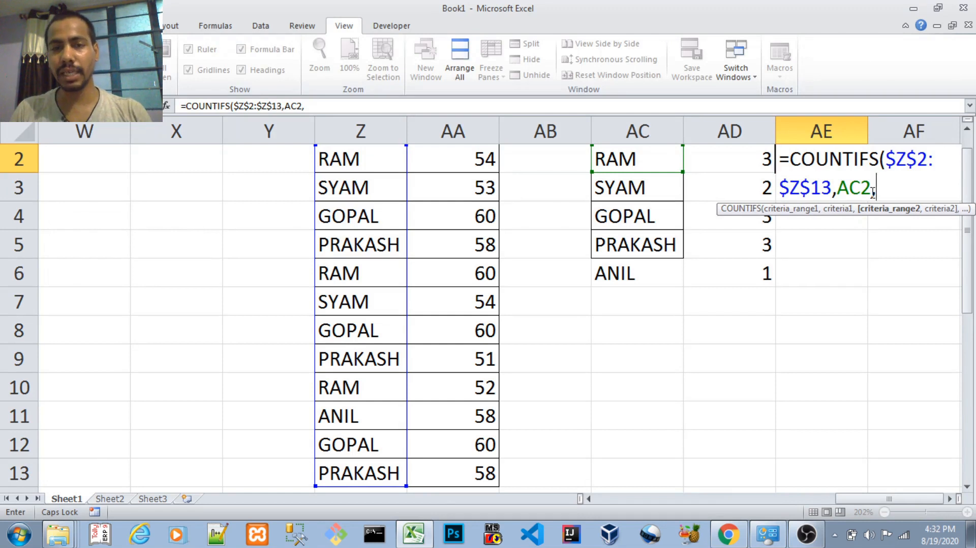
{"action": "key", "text": "Left"}
{"action": "key", "text": "Left"}
{"action": "key", "text": "Left"}
{"action": "key", "text": "Left"}
{"action": "key", "text": "Up"}
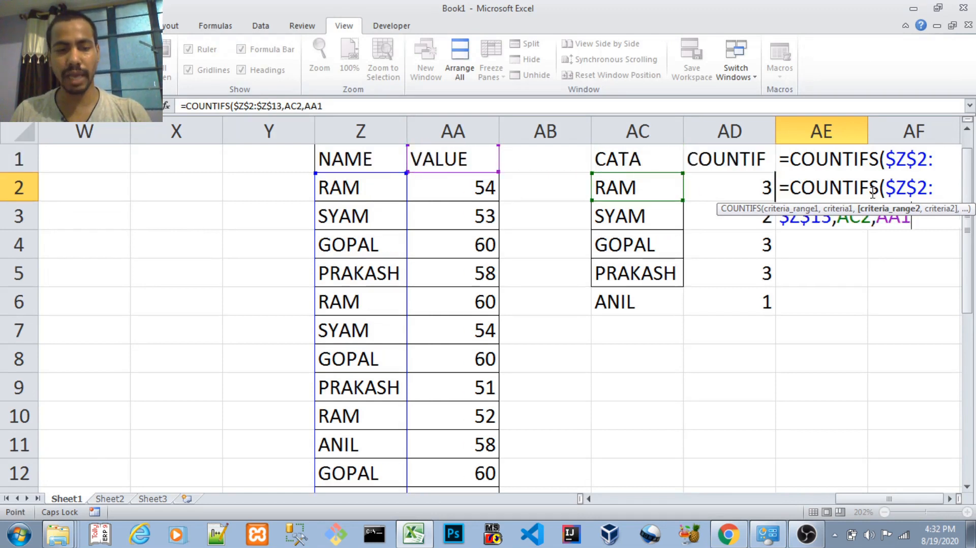
{"action": "key", "text": "Down"}
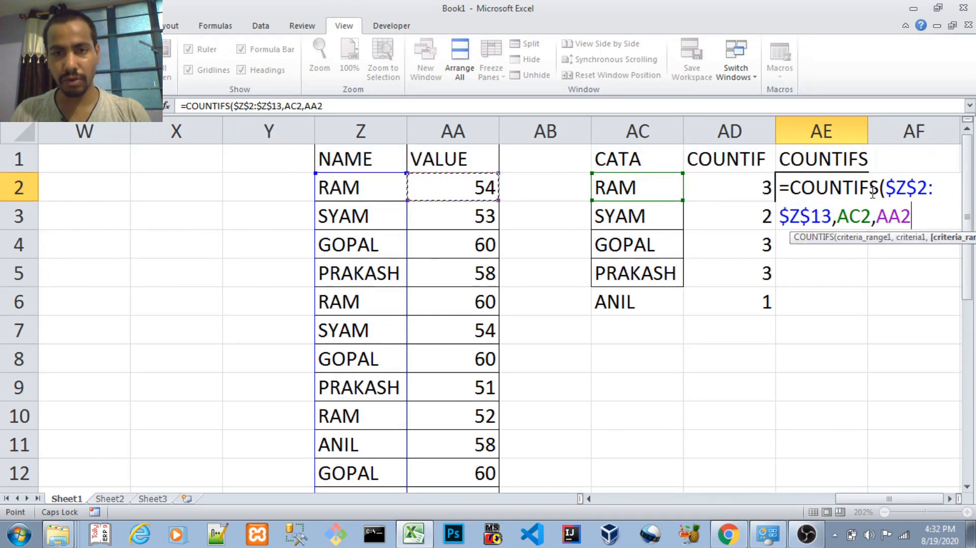
{"action": "key", "text": "ctrl+shift+Down"}
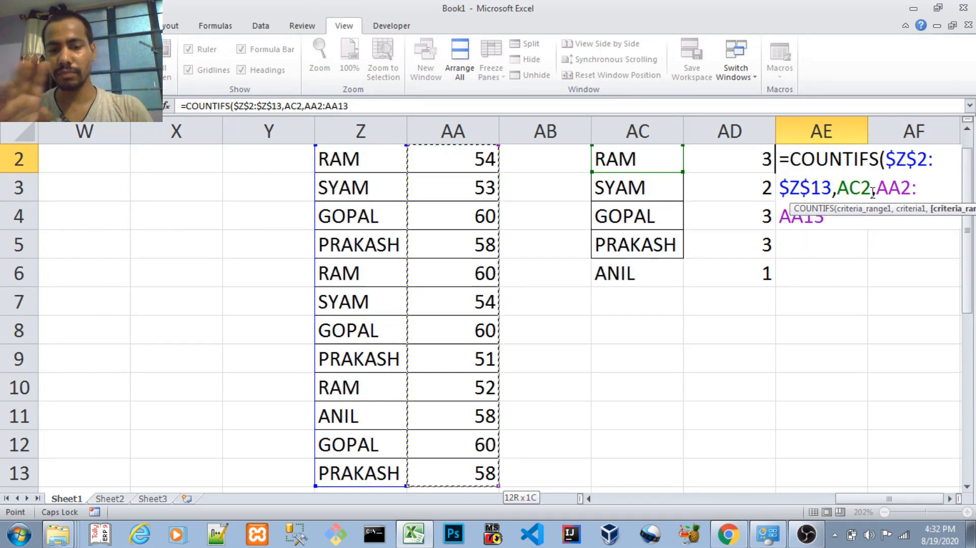
{"action": "key", "text": "F4"}
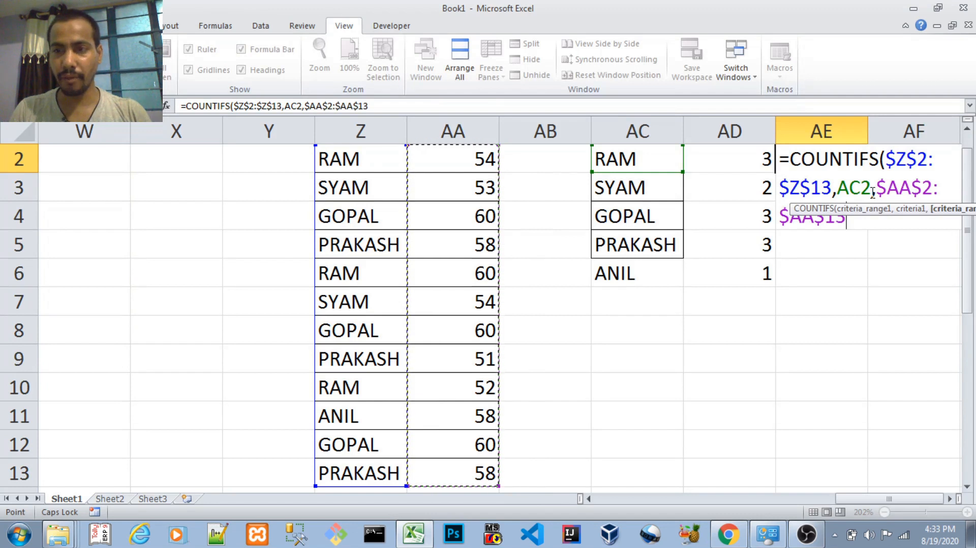
{"action": "type", "text": ","}
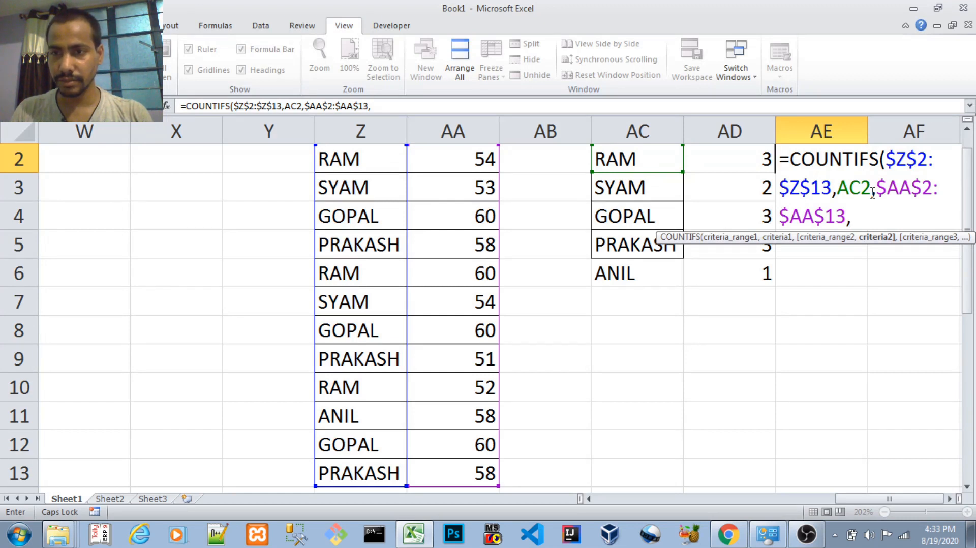
{"action": "type", "text": "\""}
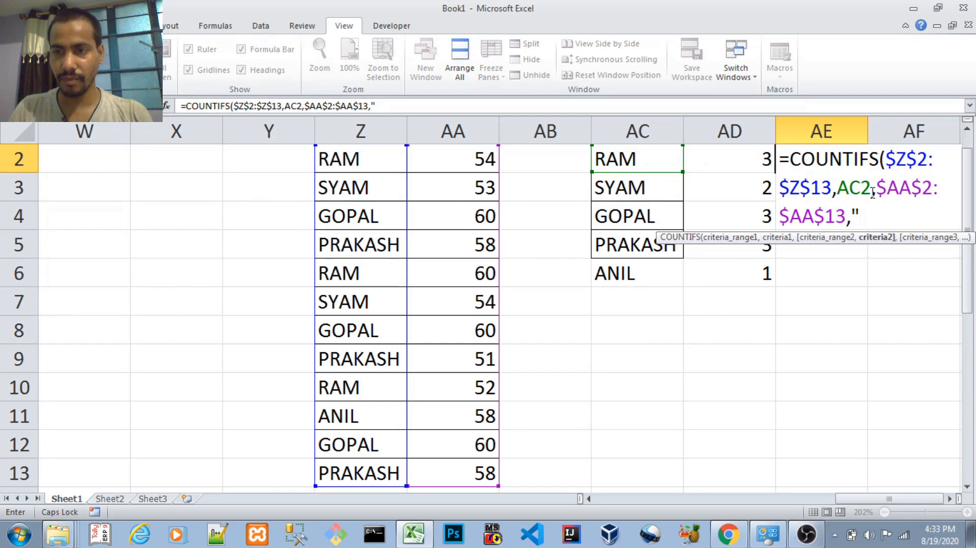
{"action": "type", "text": "<"}
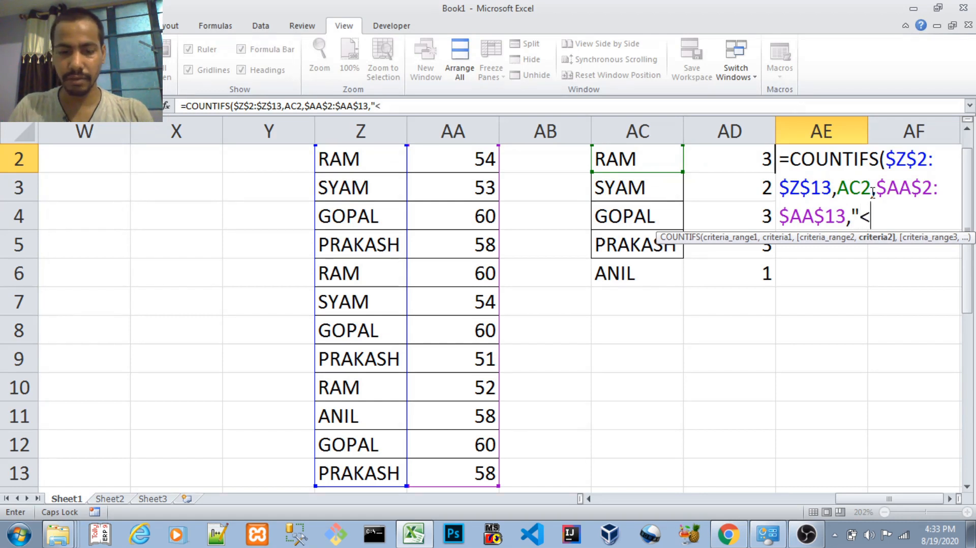
{"action": "type", "text": "55"}
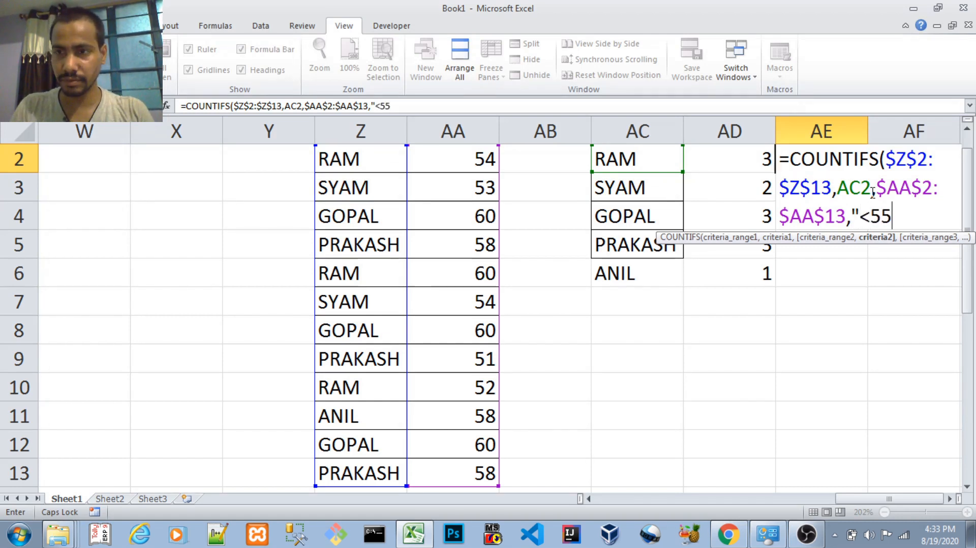
{"action": "key", "text": "BackSpace"}
{"action": "key", "text": "BackSpace"}
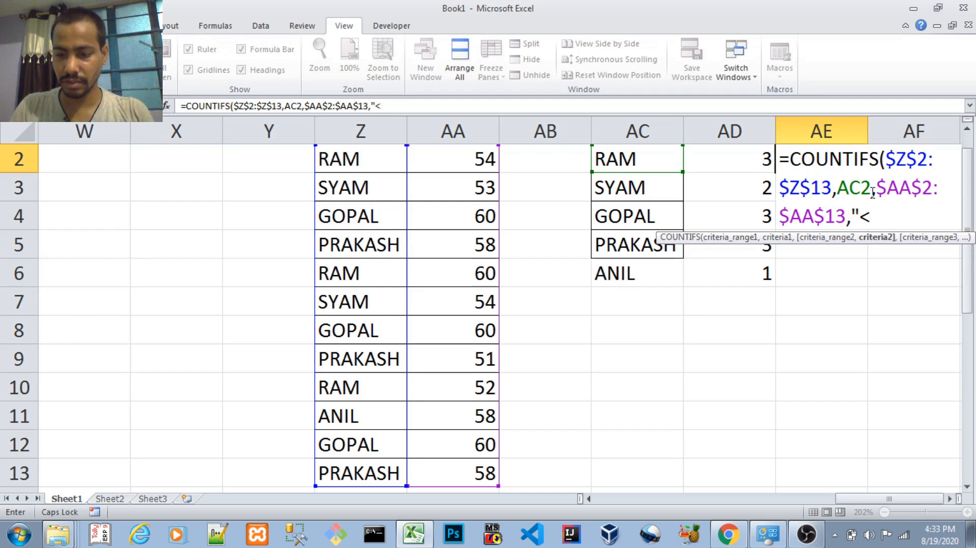
{"action": "type", "text": "\""}
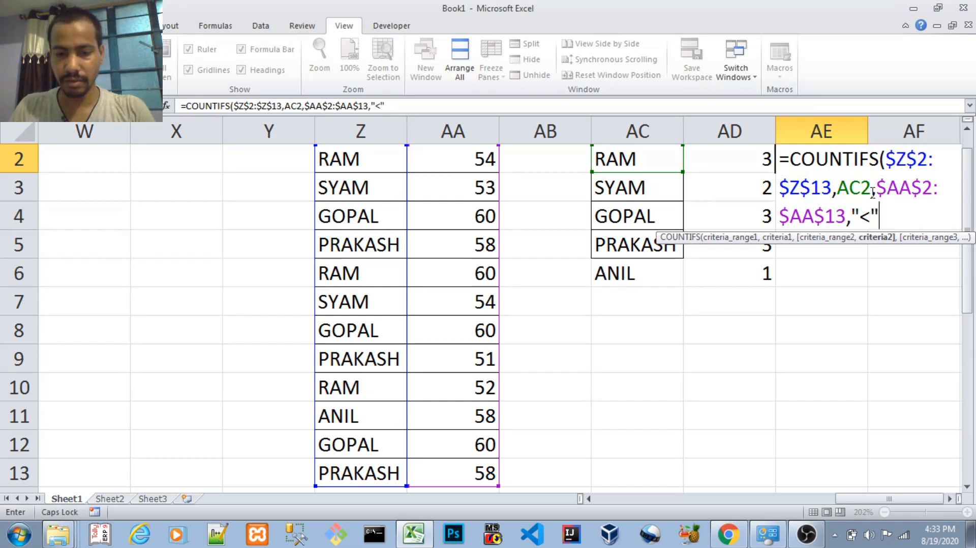
{"action": "type", "text": "55"}
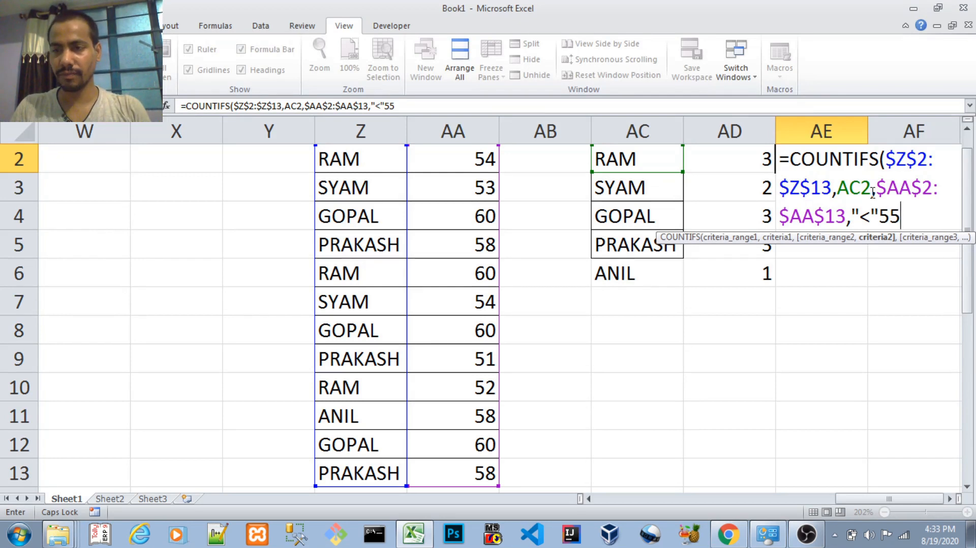
{"action": "key", "text": "BackSpace"}
{"action": "key", "text": "BackSpace"}
{"action": "key", "text": "BackSpace"}
Complete the second criterion as "<55" and enter the COUNTIFS formula in AE2.
{"action": "type", "text": "55"}
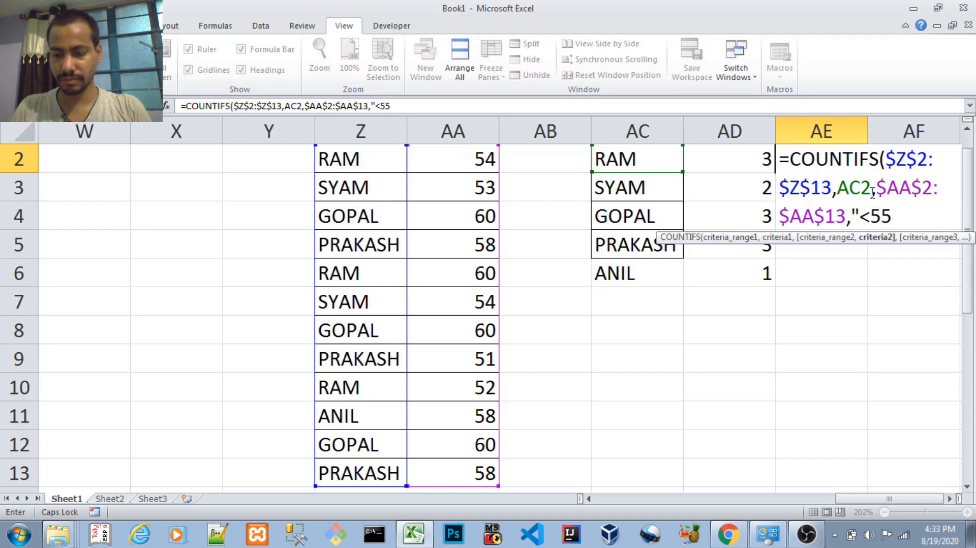
{"action": "type", "text": "\""}
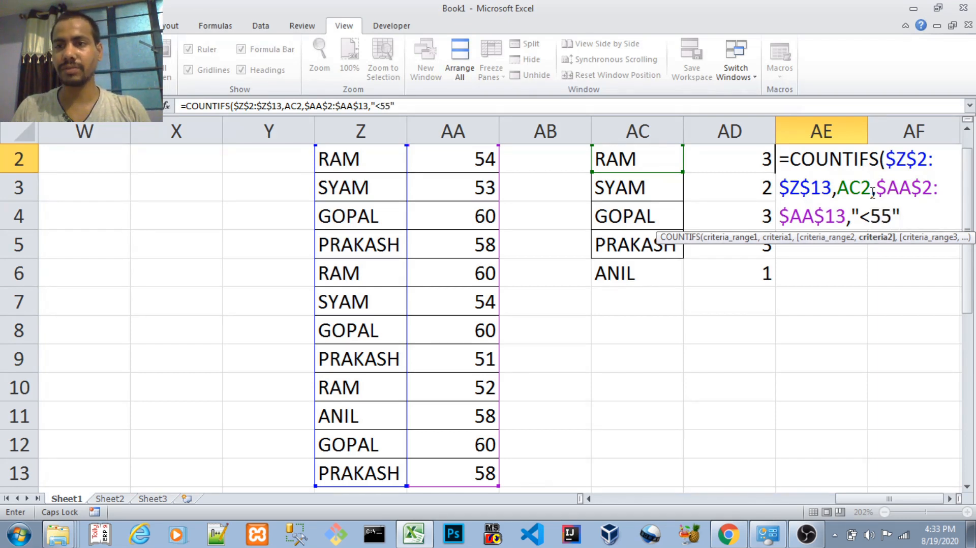
{"action": "type", "text": ")"}
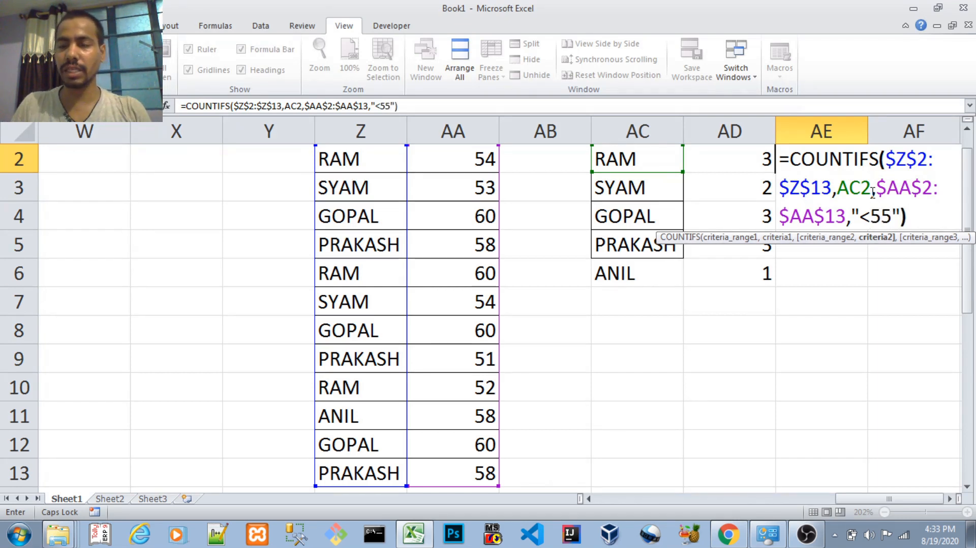
{"action": "key", "text": "Return"}
Copy the COUNTIFS formula from AE2 down through AE3:AE6 for the remaining listed names.
{"action": "key", "text": "Up"}
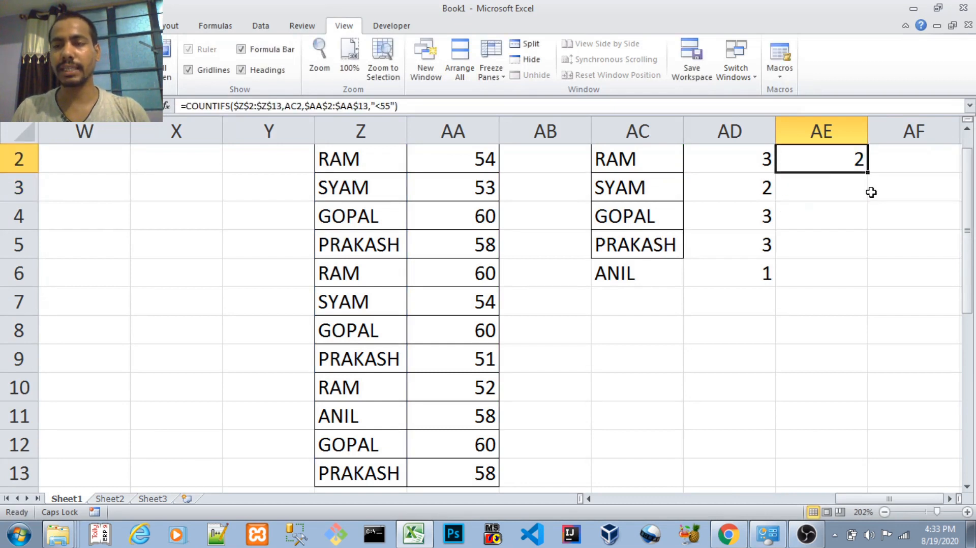
{"action": "key", "text": "ctrl+c"}
{"action": "key", "text": "Down"}
{"action": "key", "text": "shift+Down"}
{"action": "key", "text": "shift+Down"}
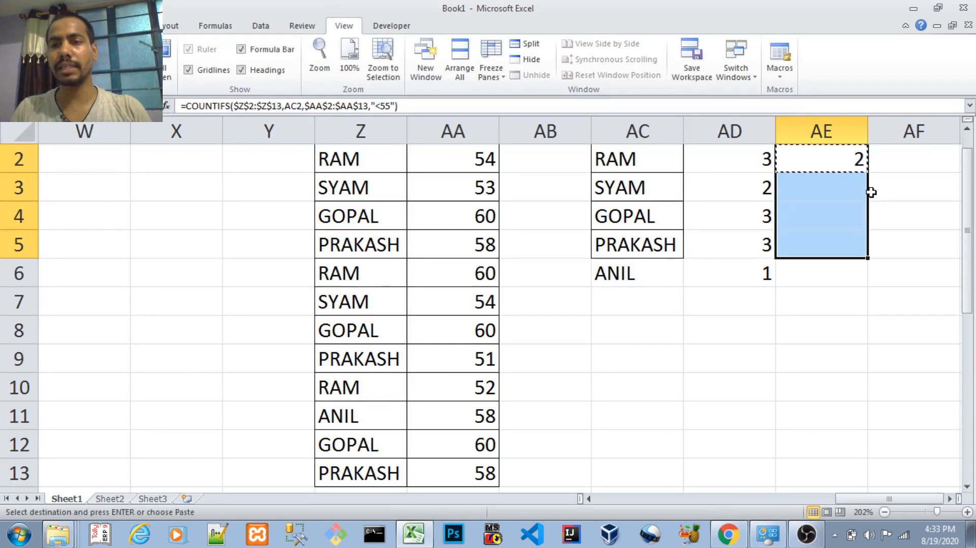
{"action": "key", "text": "shift+Down"}
{"action": "key", "text": "Return"}
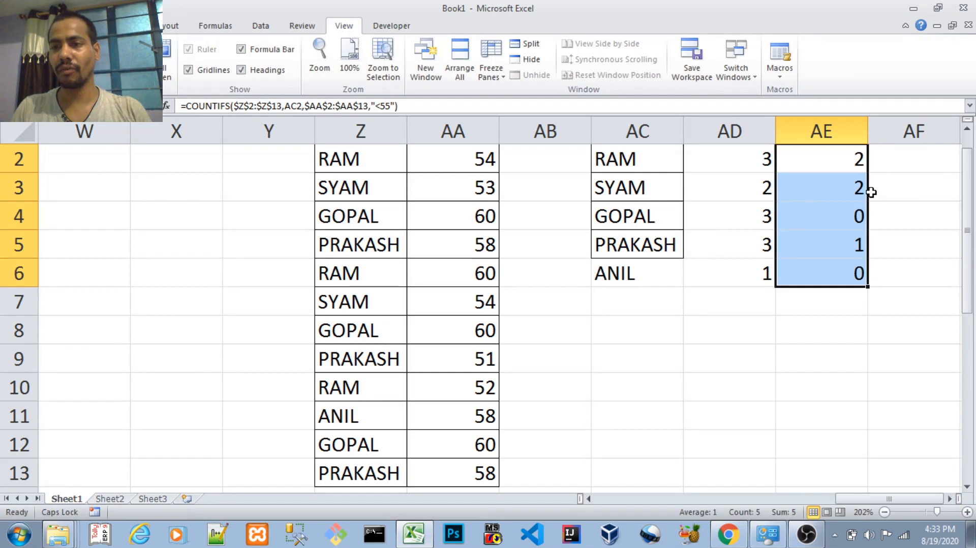
Review the COUNTIFS results in AE2:AE6 beside the COUNTIF results.
{"action": "key", "text": "Up"}
{"action": "key", "text": "Down"}
{"action": "key", "text": "Down"}
{"action": "key", "text": "Down"}
{"action": "key", "text": "Down"}
{"action": "key", "text": "Down"}
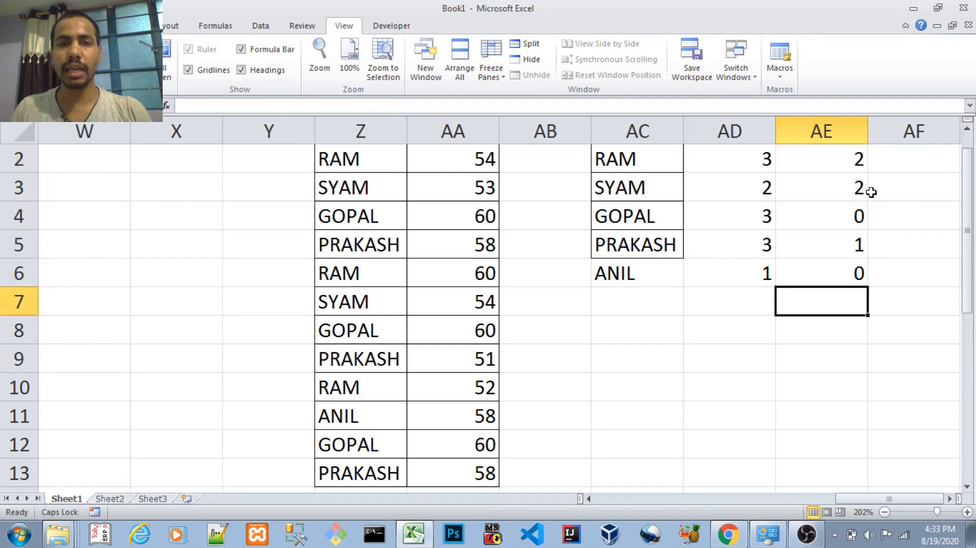
{"action": "key", "text": "Up"}
{"action": "key", "text": "Up"}
{"action": "key", "text": "Up"}
{"action": "key", "text": "Up"}
{"action": "key", "text": "Up"}
{"action": "key", "text": "Down"}
{"action": "key", "text": "Up"}
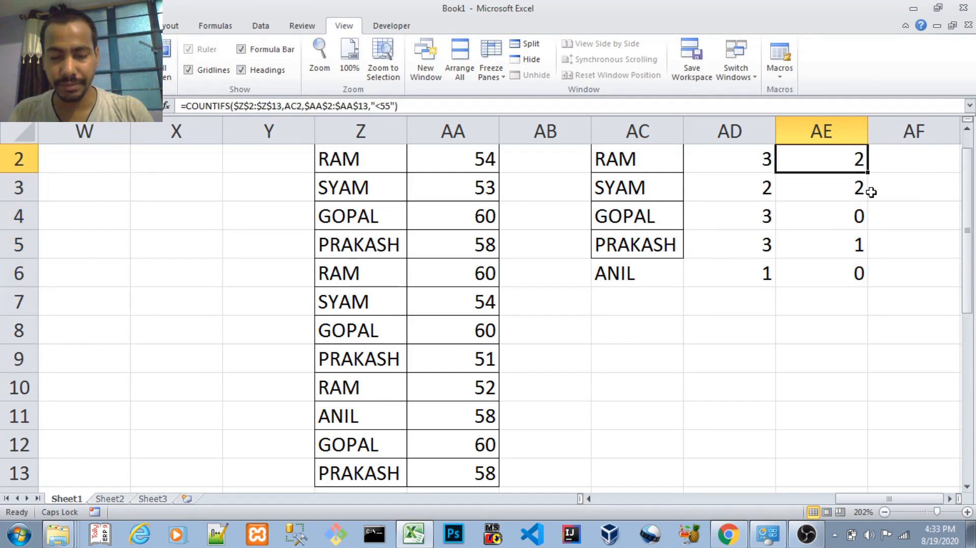
Check the ranges and criteria used by each COUNTIFS formula from AE2 down to AE6.
{"action": "key", "text": "F2"}
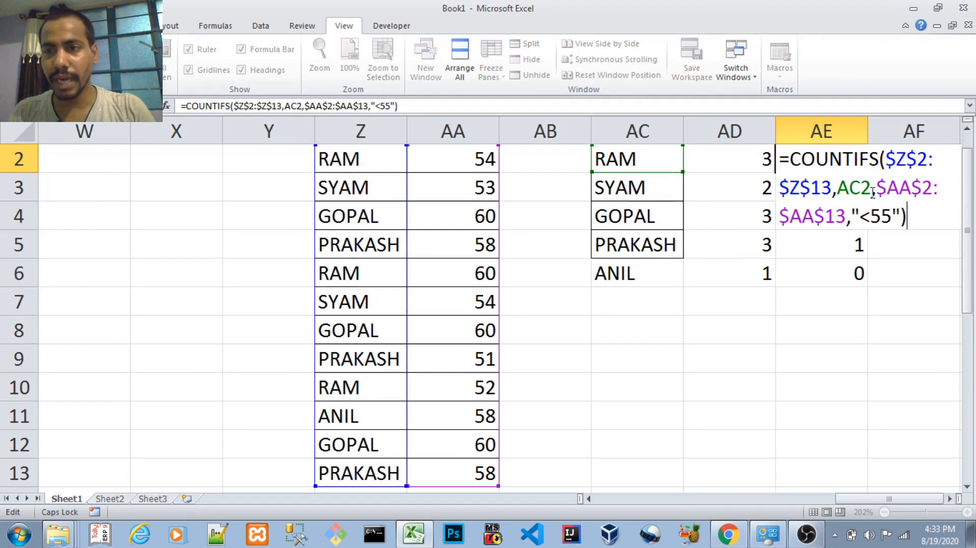
{"action": "key", "text": "Return"}
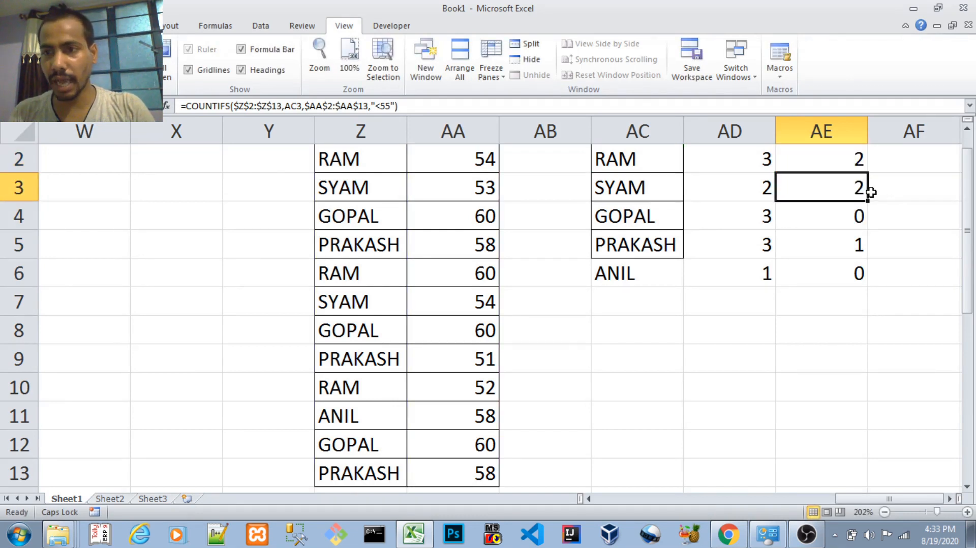
{"action": "key", "text": "F2"}
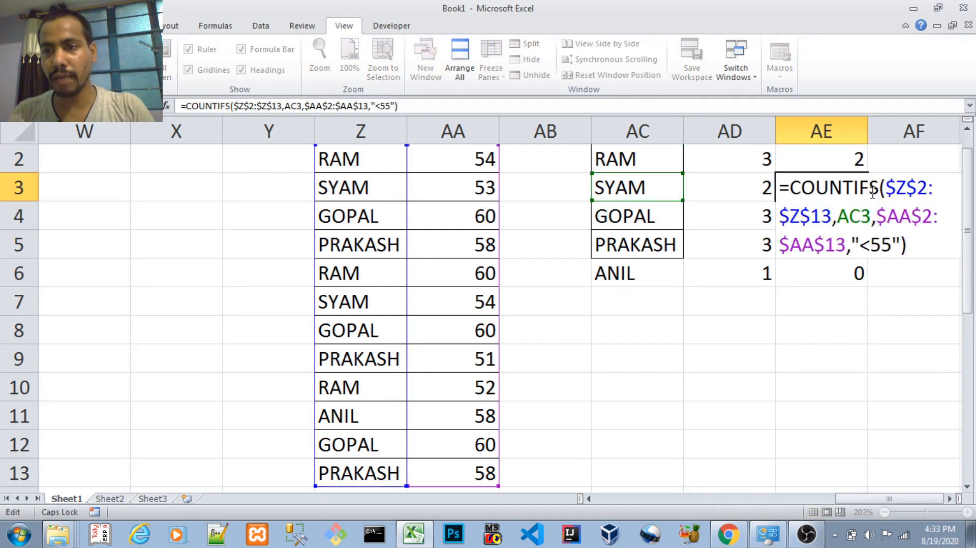
{"action": "key", "text": "Escape"}
{"action": "key", "text": "Down"}
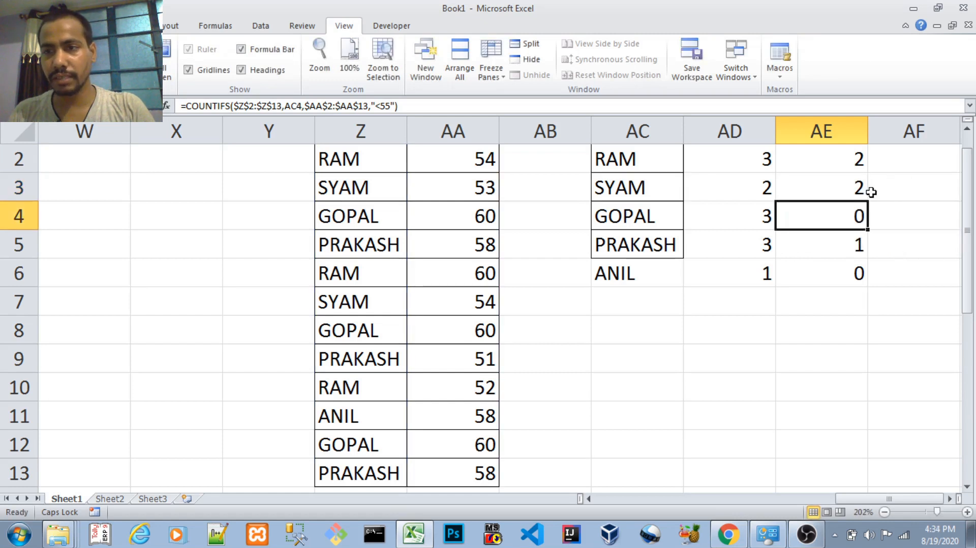
{"action": "key", "text": "F2"}
{"action": "key", "text": "Return"}
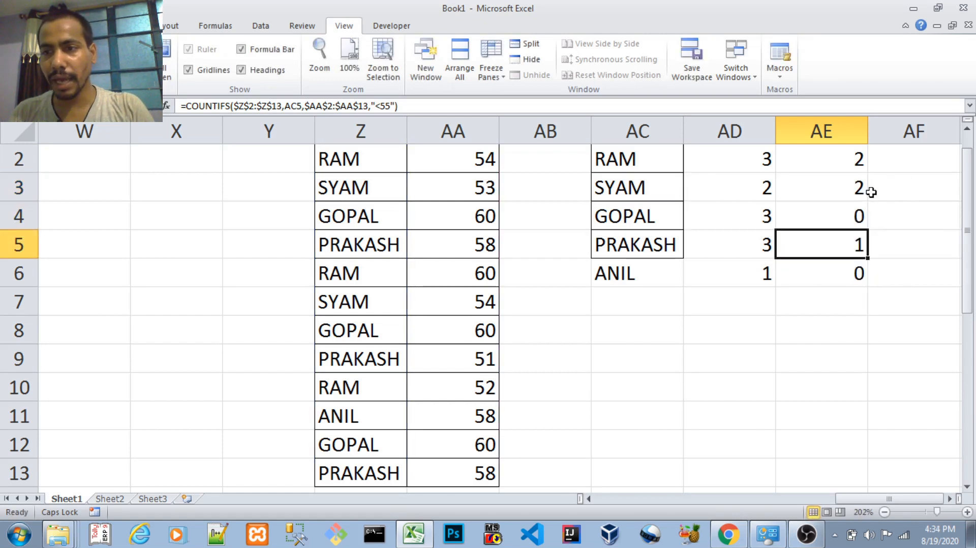
{"action": "key", "text": "F2"}
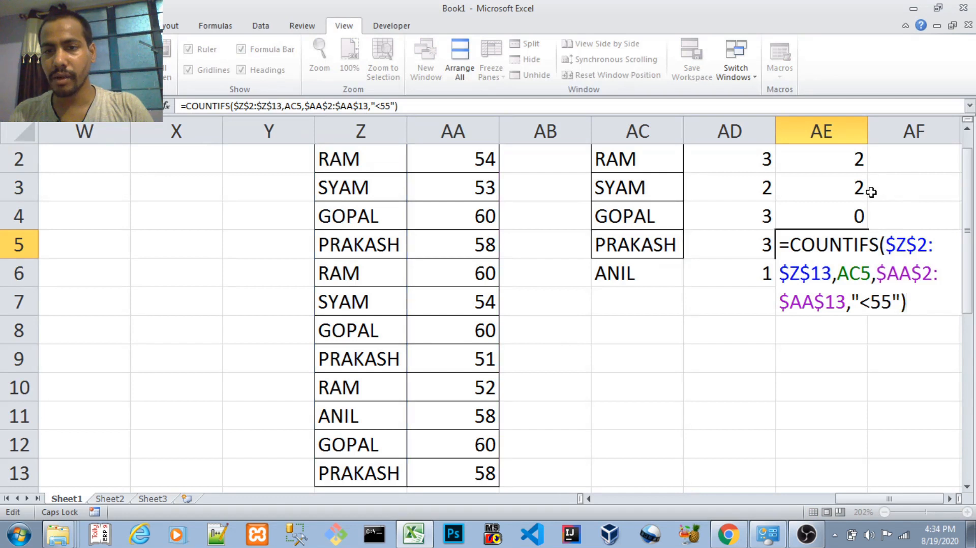
{"action": "key", "text": "Return"}
{"action": "key", "text": "F2"}
{"action": "key", "text": "Escape"}
{"action": "key", "text": "Up"}
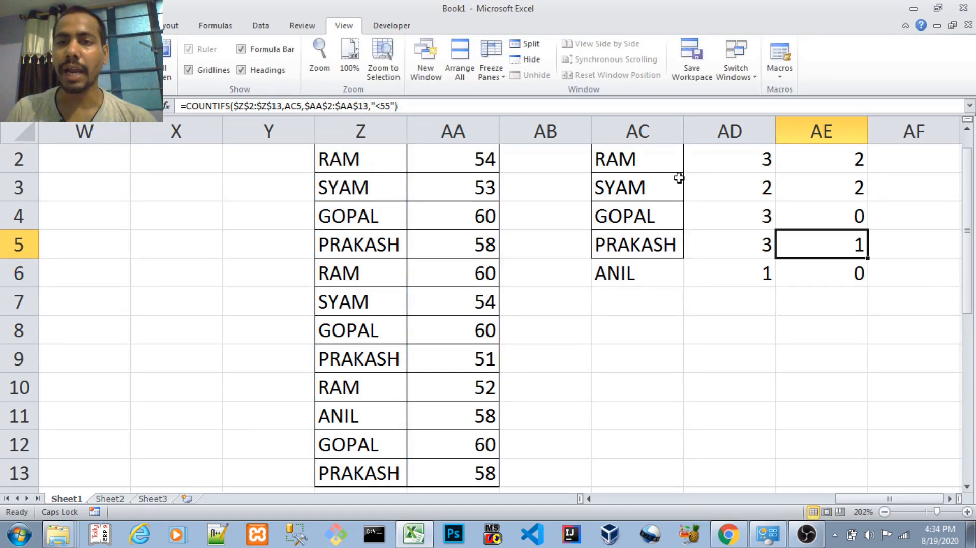
Check the column AA values for the names in AC2 and AC3 against the below-55 criterion.
{"action": "left_click", "coordinate": [651, 162]}
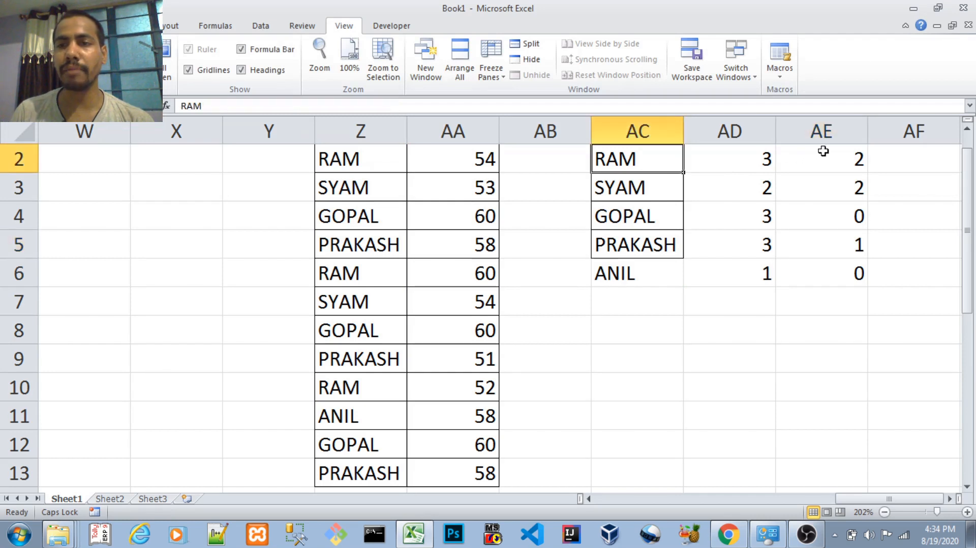
{"action": "left_click", "coordinate": [479, 159]}
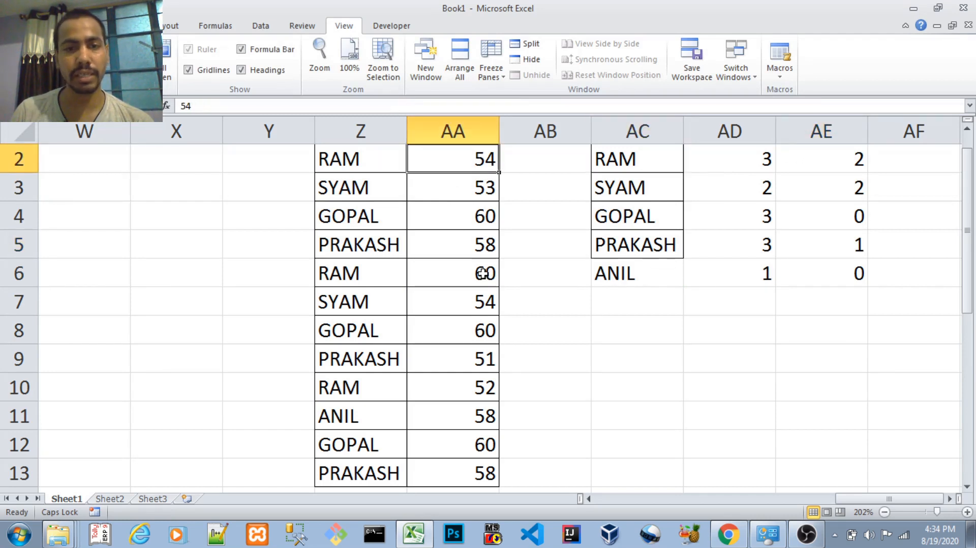
{"action": "left_click", "coordinate": [483, 273]}
{"action": "left_click", "coordinate": [475, 389]}
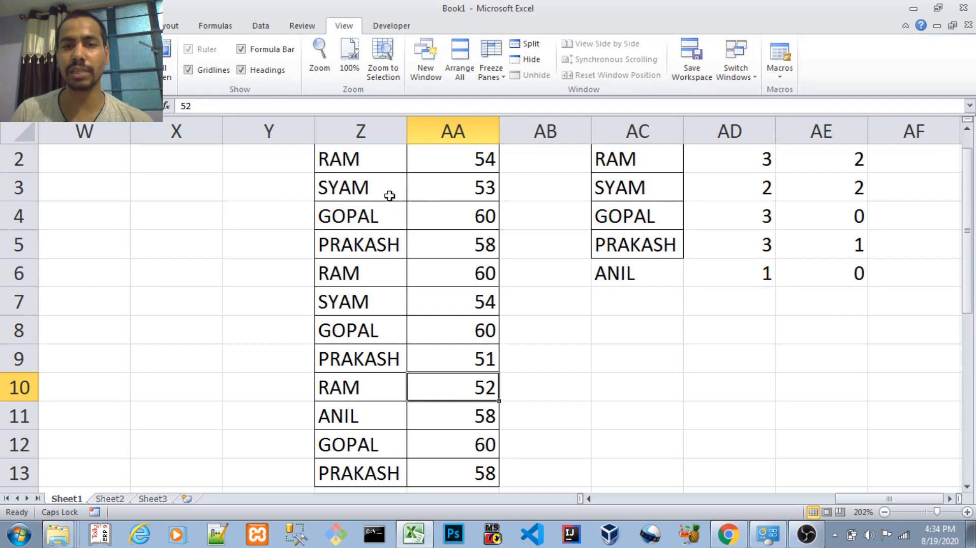
{"action": "left_click", "coordinate": [485, 188]}
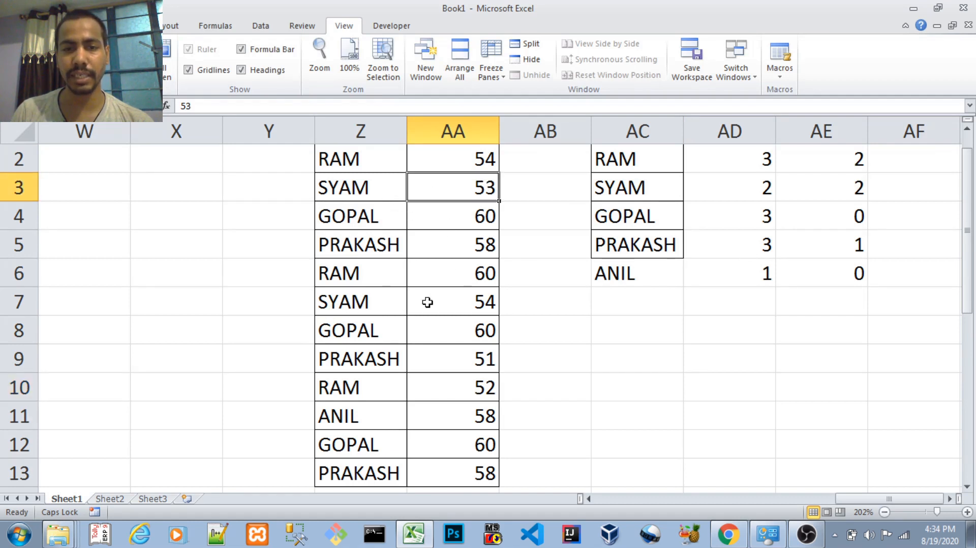
{"action": "left_click", "coordinate": [462, 302]}
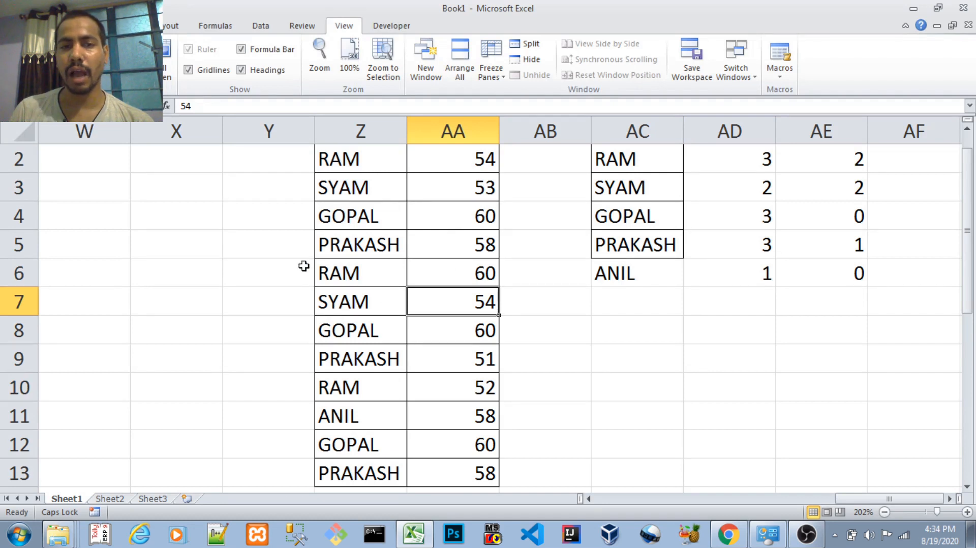
Check AA4, AA8 and AA12, the values for the name in AC4, against its COUNTIFS result in AE4.
{"action": "left_click", "coordinate": [353, 218]}
{"action": "left_click", "coordinate": [488, 217]}
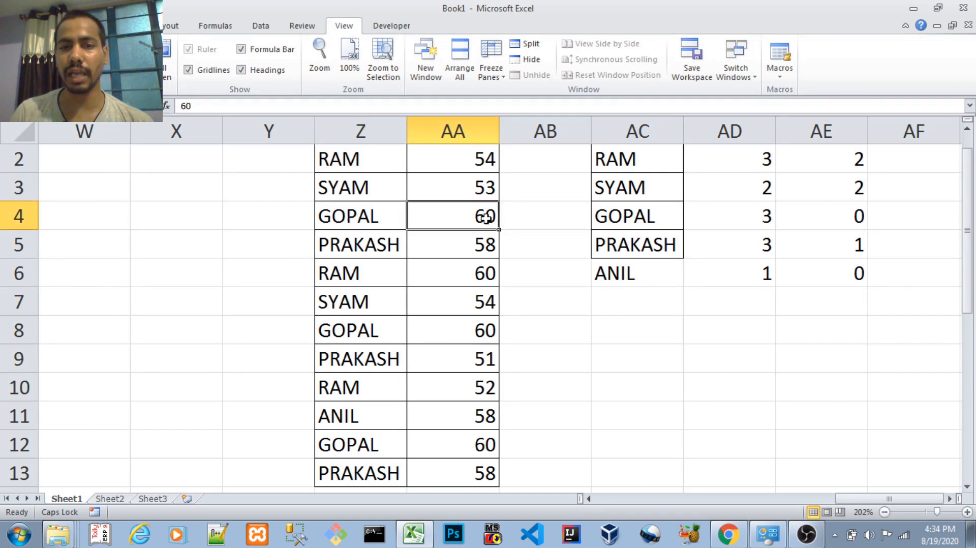
{"action": "left_click", "coordinate": [348, 335]}
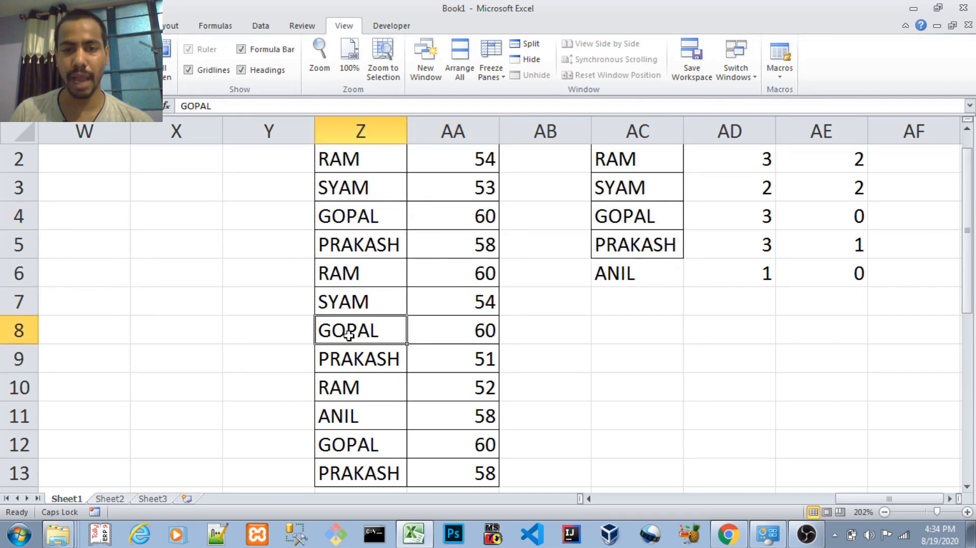
{"action": "left_click", "coordinate": [477, 329]}
{"action": "left_click", "coordinate": [367, 436]}
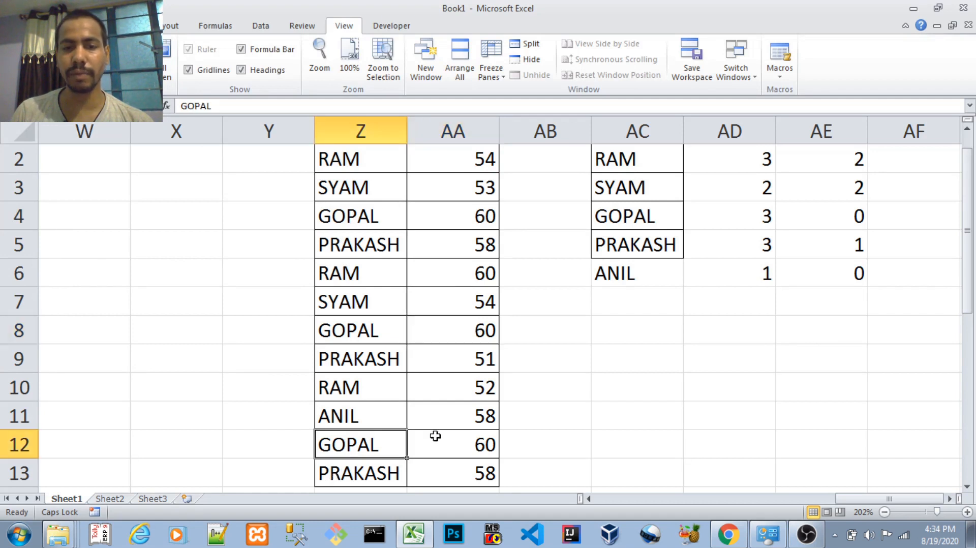
{"action": "left_click", "coordinate": [456, 439]}
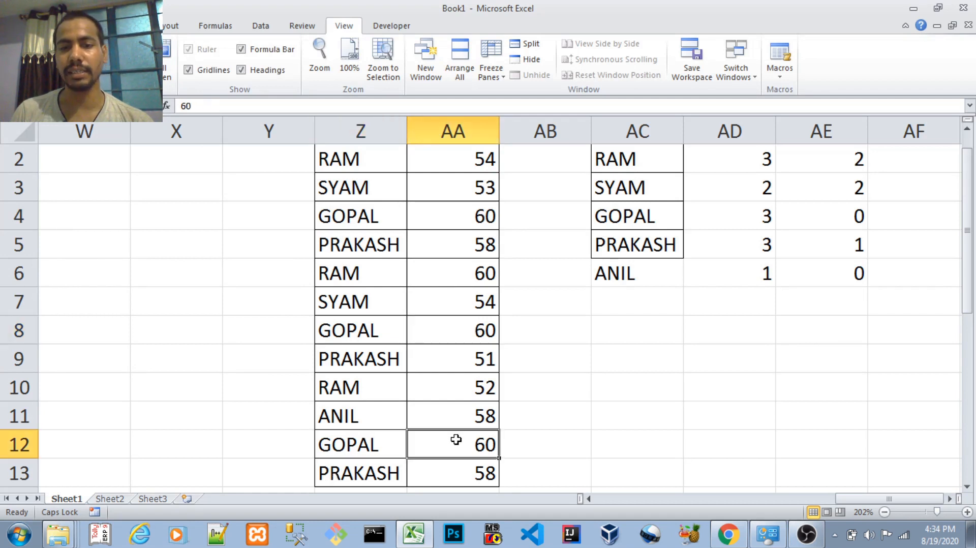
{"action": "left_click", "coordinate": [845, 219]}
Check the column AA values for the names in AC5 and AC6 against the below-55 criterion.
{"action": "left_click", "coordinate": [611, 251]}
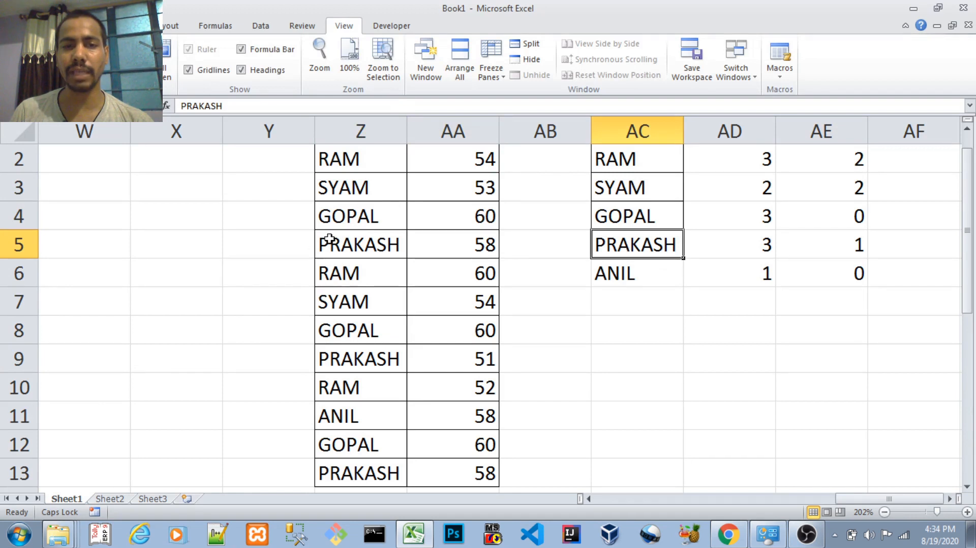
{"action": "left_click", "coordinate": [370, 249]}
{"action": "left_click", "coordinate": [461, 253]}
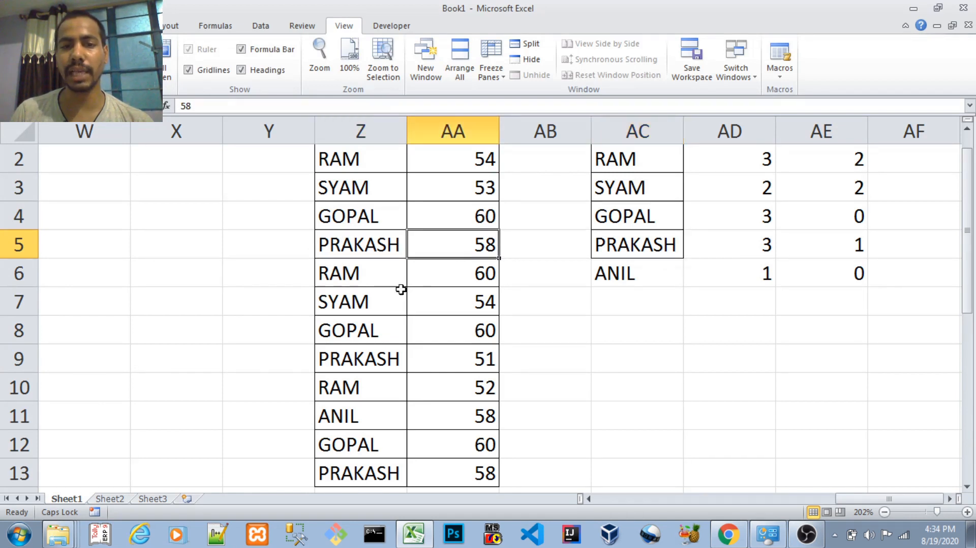
{"action": "left_click", "coordinate": [363, 360]}
{"action": "left_click", "coordinate": [456, 354]}
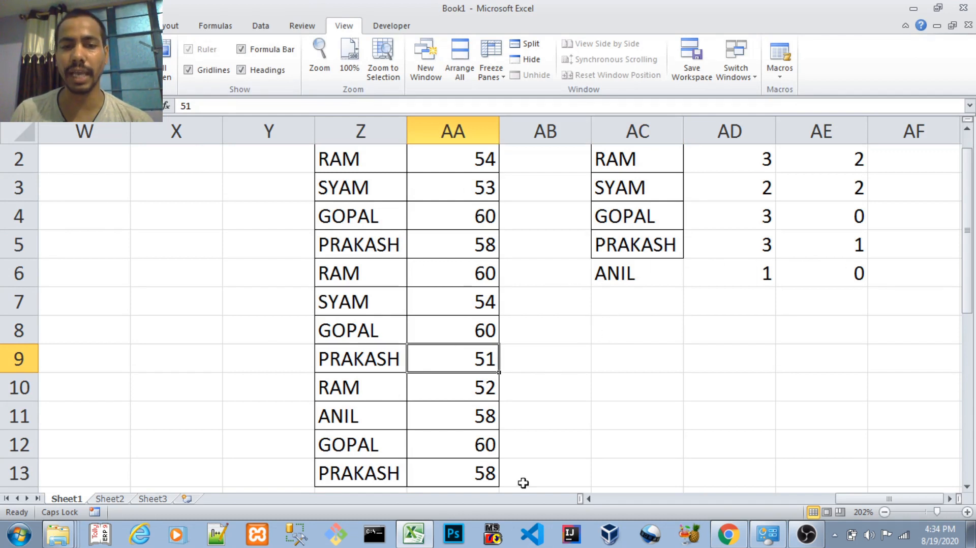
{"action": "left_click", "coordinate": [473, 421]}
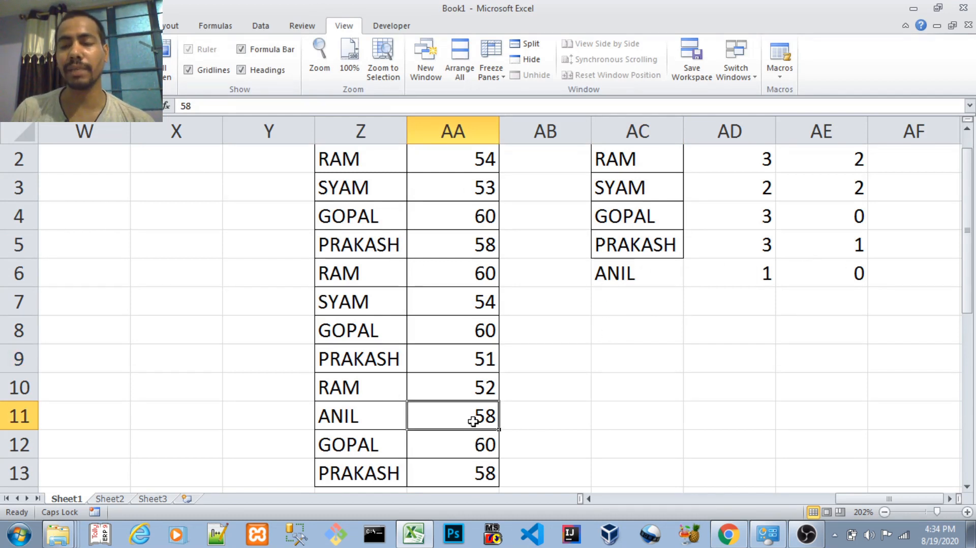
Compare the COUNTIF result in AD2 with the COUNTIFS result in AE2.
{"action": "left_click", "coordinate": [837, 154]}
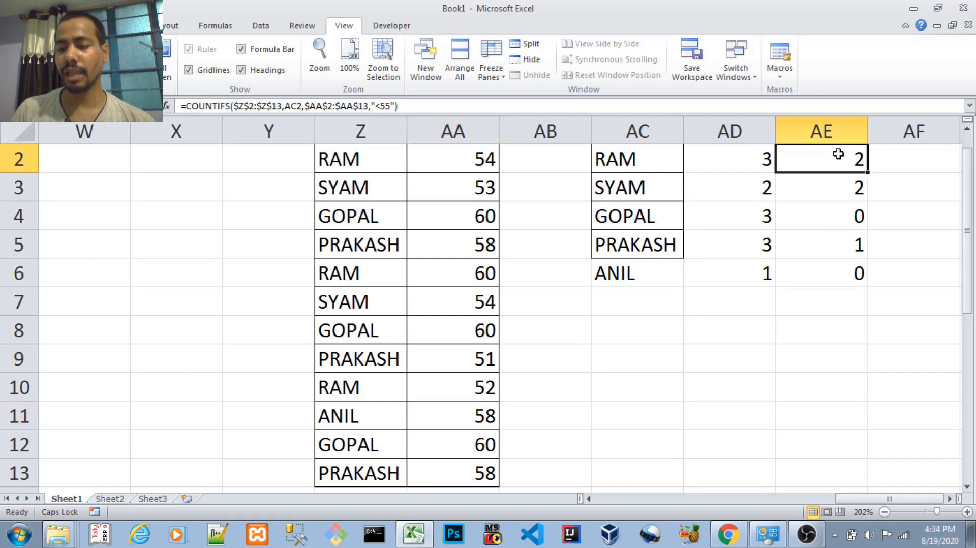
{"action": "key", "text": "Up"}
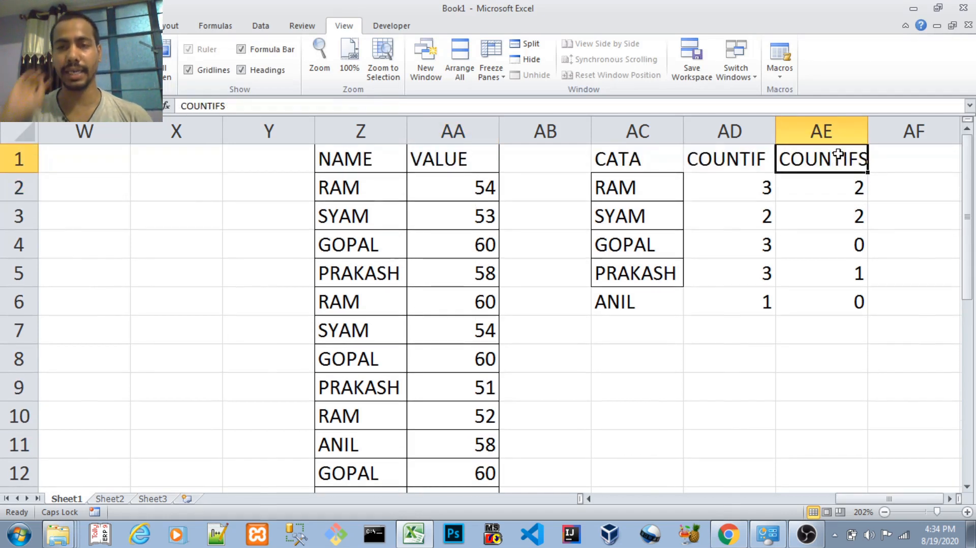
{"action": "key", "text": "Down"}
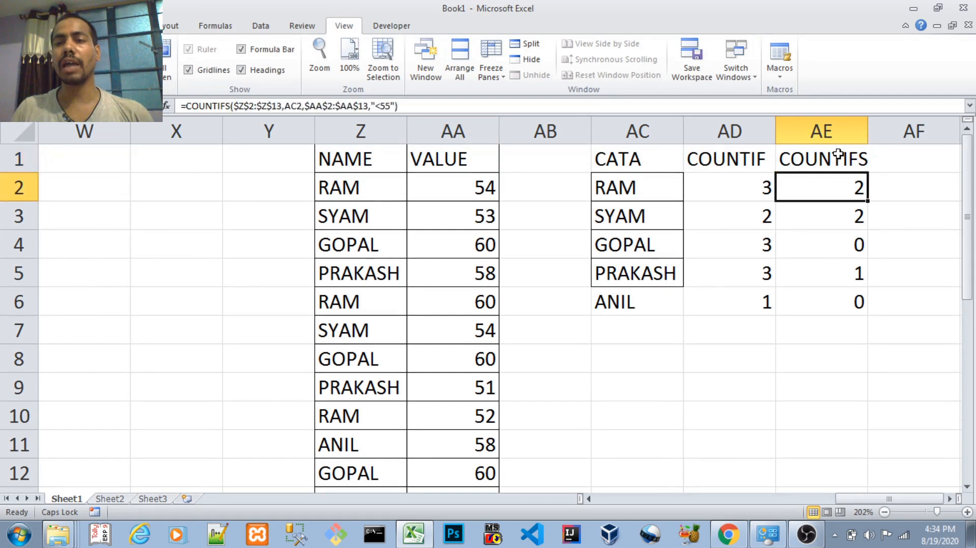
{"action": "key", "text": "Left"}
{"action": "key", "text": "Right"}
{"action": "key", "text": "Left"}
{"action": "key", "text": "Right"}
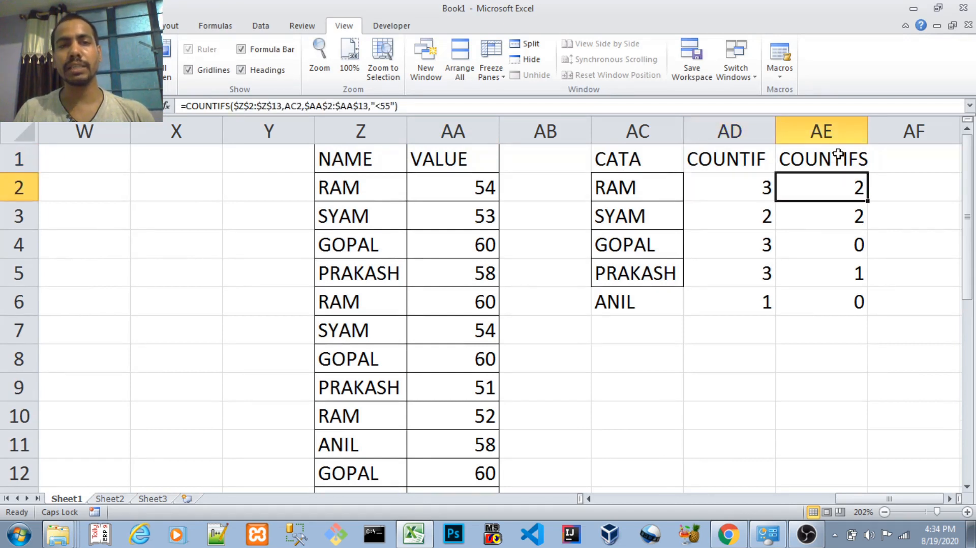
Inspect the range and single criterion inside the AD2 formula, leaving the formula as it is.
{"action": "key", "text": "Left"}
{"action": "key", "text": "F2"}
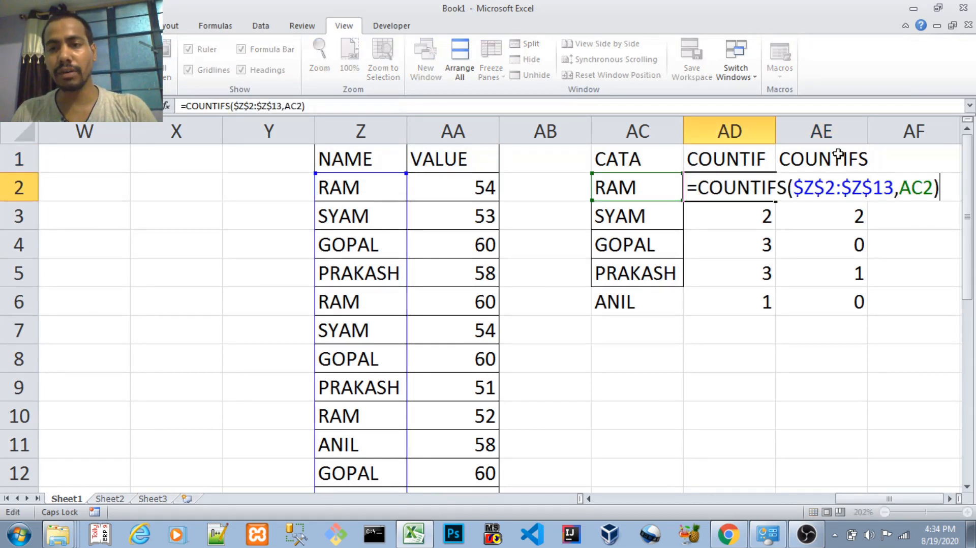
{"action": "key", "text": "Left"}
{"action": "key", "text": "shift+Left"}
{"action": "key", "text": "shift+Left"}
{"action": "key", "text": "shift+Left"}
{"action": "key", "text": "shift+Left"}
{"action": "key", "text": "shift+Left"}
{"action": "key", "text": "shift+Left"}
{"action": "key", "text": "shift+Left"}
{"action": "key", "text": "shift+Left"}
{"action": "key", "text": "shift+Left"}
{"action": "key", "text": "shift+Left"}
{"action": "key", "text": "shift+Left"}
{"action": "key", "text": "shift+Left"}
{"action": "key", "text": "shift+Left"}
{"action": "key", "text": "shift+Left"}
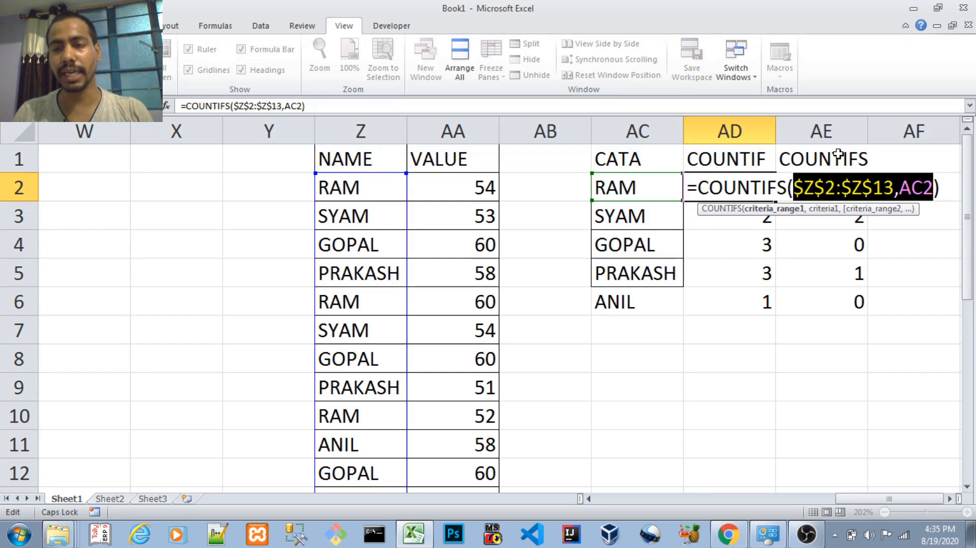
{"action": "key", "text": "Right"}
{"action": "key", "text": "Escape"}
Inspect the two criteria ranges and criteria in the AE2 COUNTIFS formula, keeping it as it is.
{"action": "key", "text": "Right"}
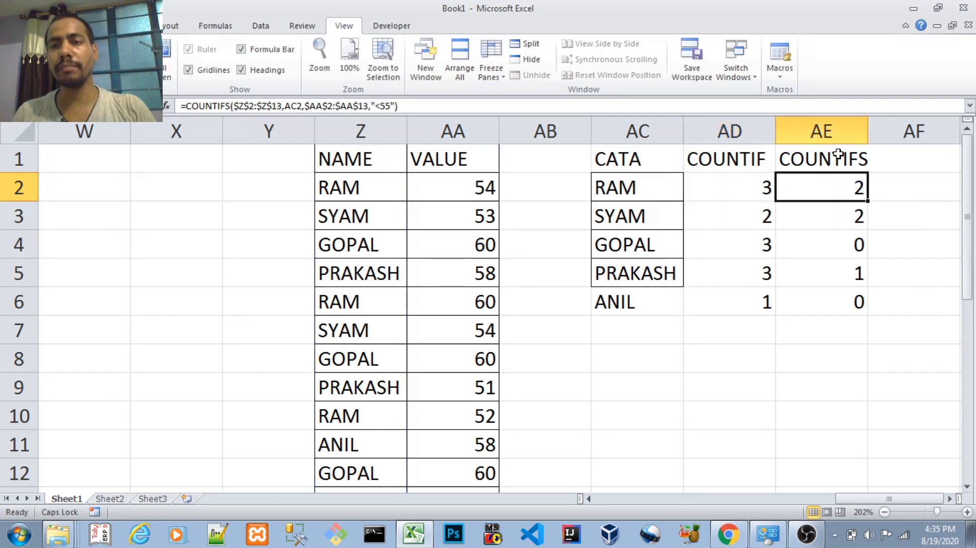
{"action": "key", "text": "F2"}
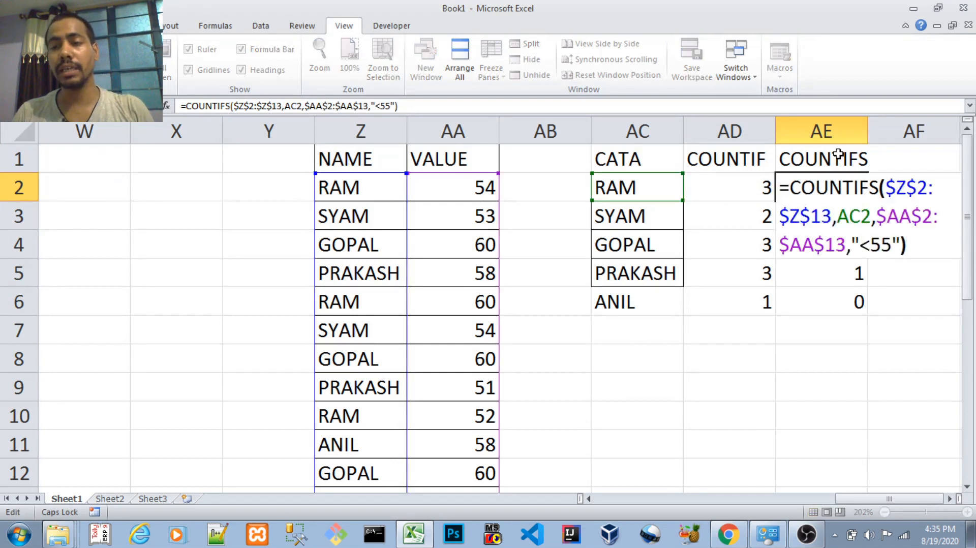
{"action": "key", "text": "Left"}
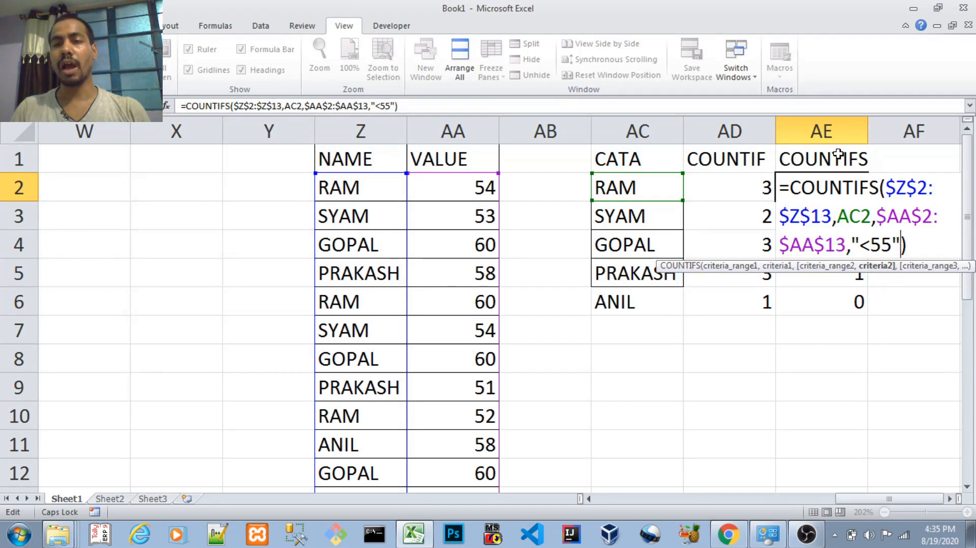
{"action": "key", "text": "ctrl+Return"}
Enter the column heading SUMIF in AF1, beside the COUNTIFS heading.
{"action": "key", "text": "Up"}
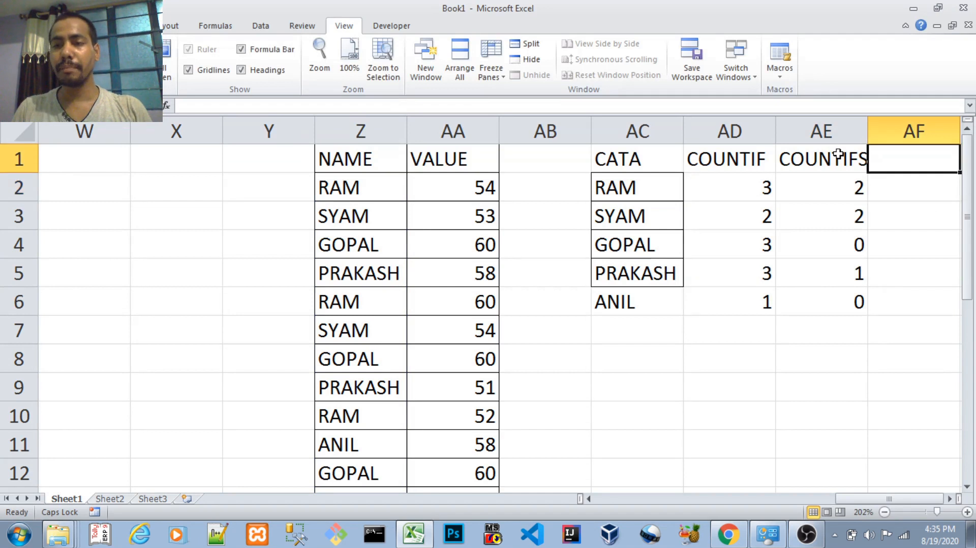
{"action": "key", "text": "Down"}
{"action": "key", "text": "Up"}
{"action": "type", "text": "SUM"}
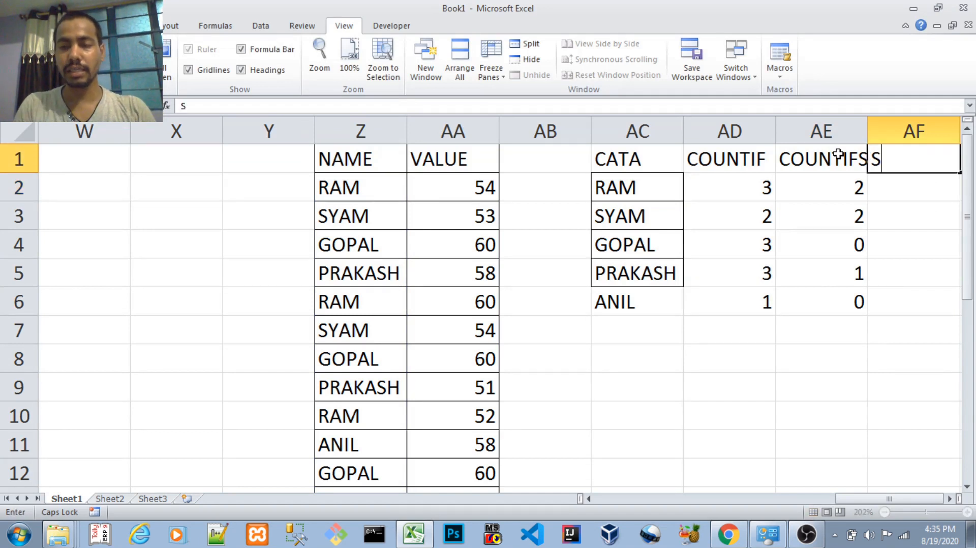
{"action": "key", "text": "BackSpace"}
{"action": "key", "text": "BackSpace"}
{"action": "type", "text": "UMIF"}
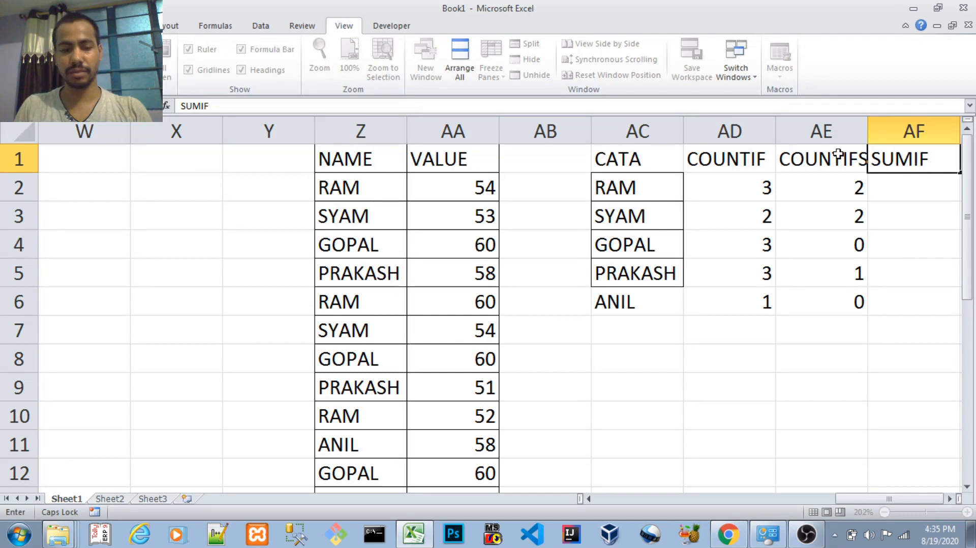
{"action": "key", "text": "Tab"}
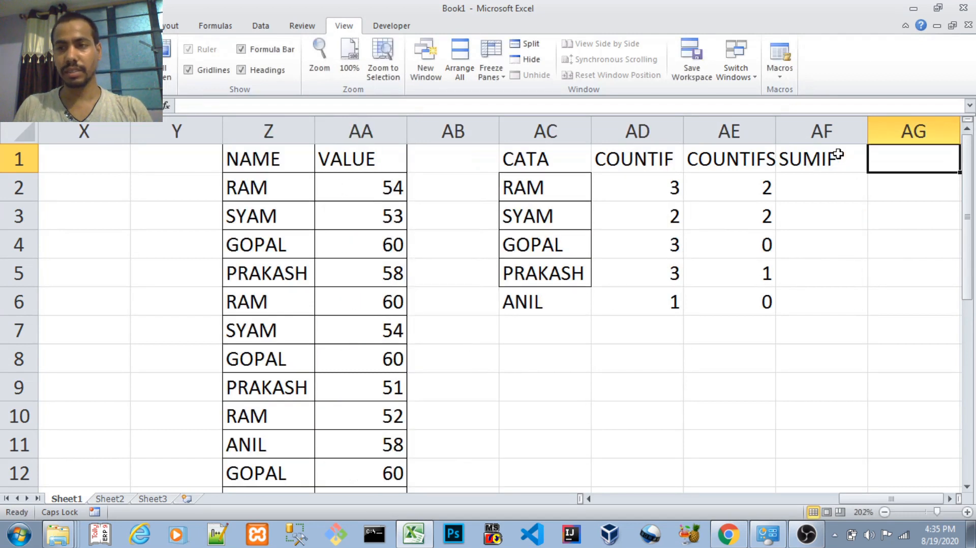
{"action": "key", "text": "Return"}
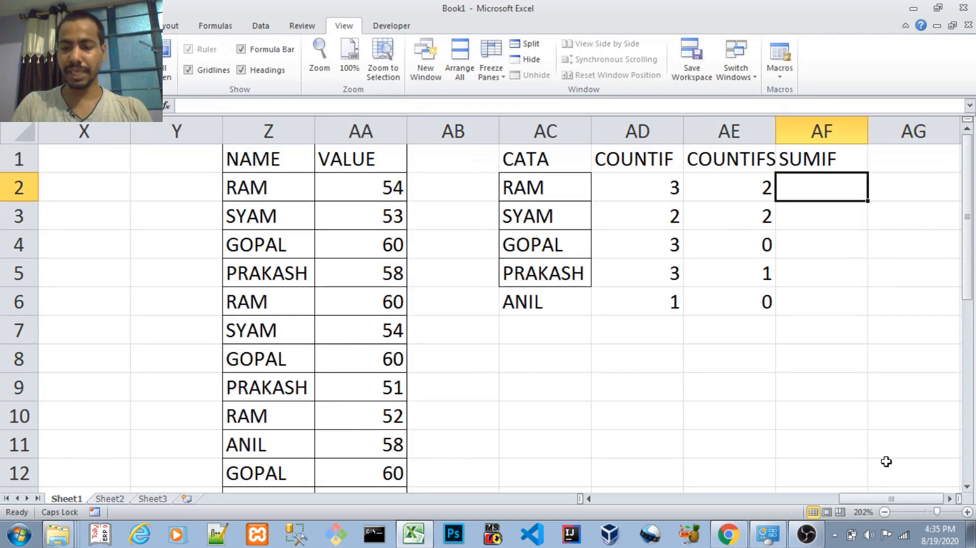
Begin a SUMIF formula in AF2 with the NAME cells as the absolute range $Z$2:$Z$13.
{"action": "type", "text": "=SUMIF"}
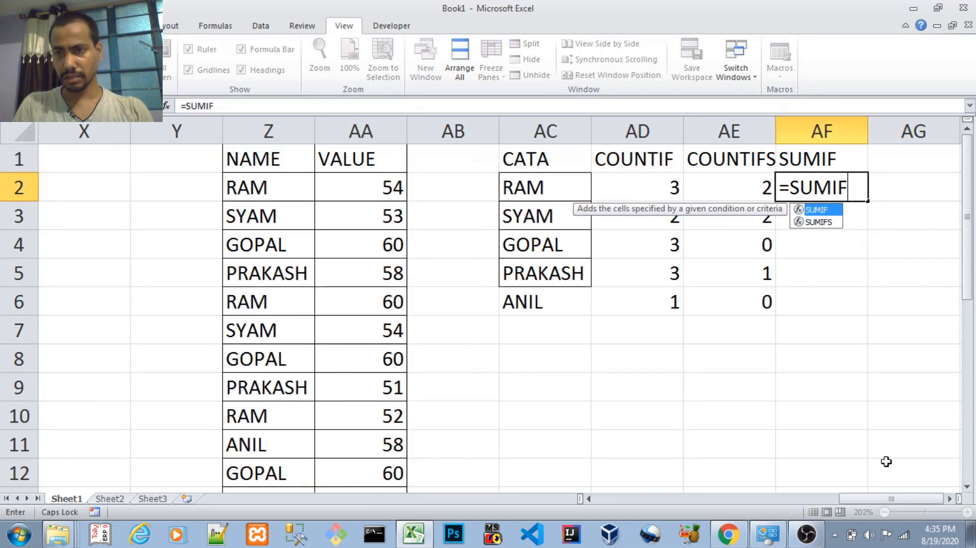
{"action": "type", "text": "("}
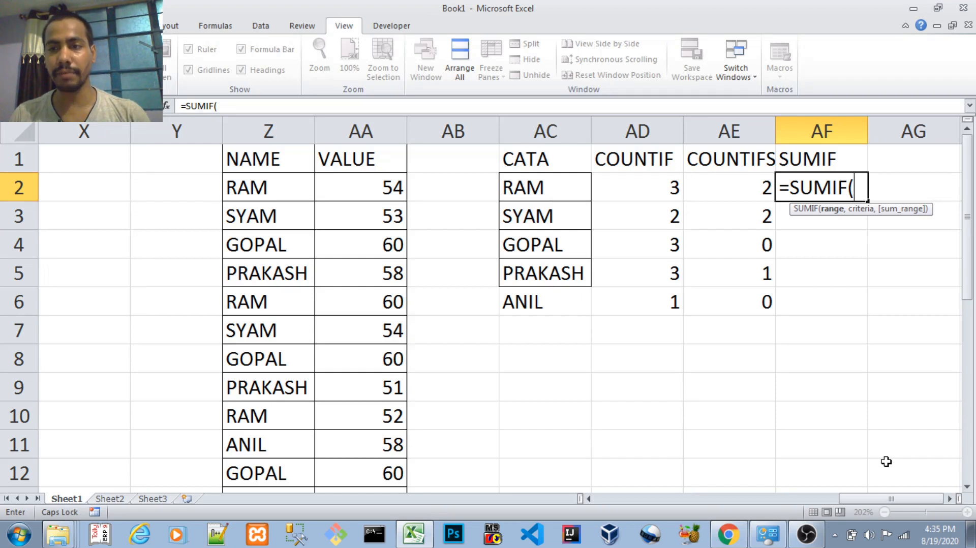
{"action": "key", "text": "Left"}
{"action": "key", "text": "Left"}
{"action": "key", "text": "Left"}
{"action": "key", "text": "Left"}
{"action": "key", "text": "Left"}
{"action": "key", "text": "Left"}
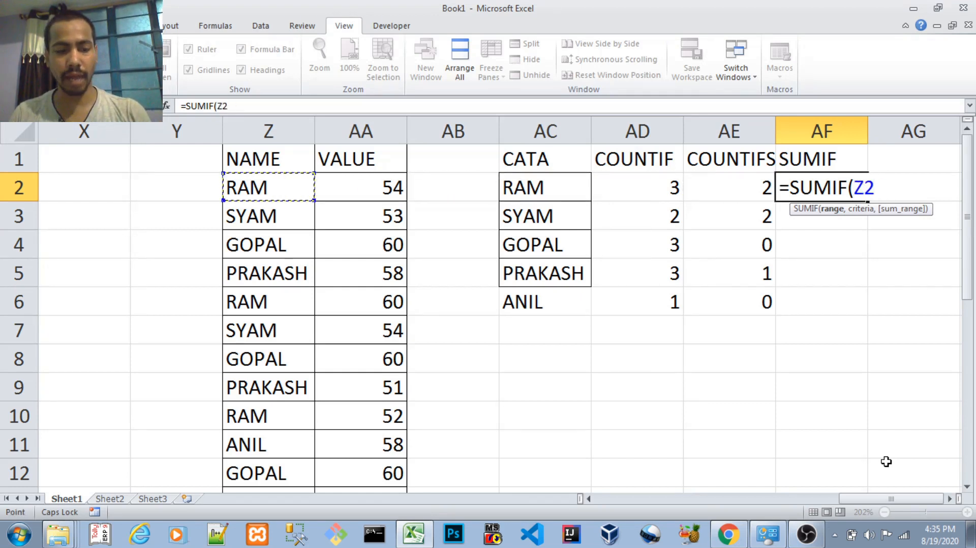
{"action": "key", "text": "shift+Down"}
{"action": "key", "text": "ctrl+shift+Down"}
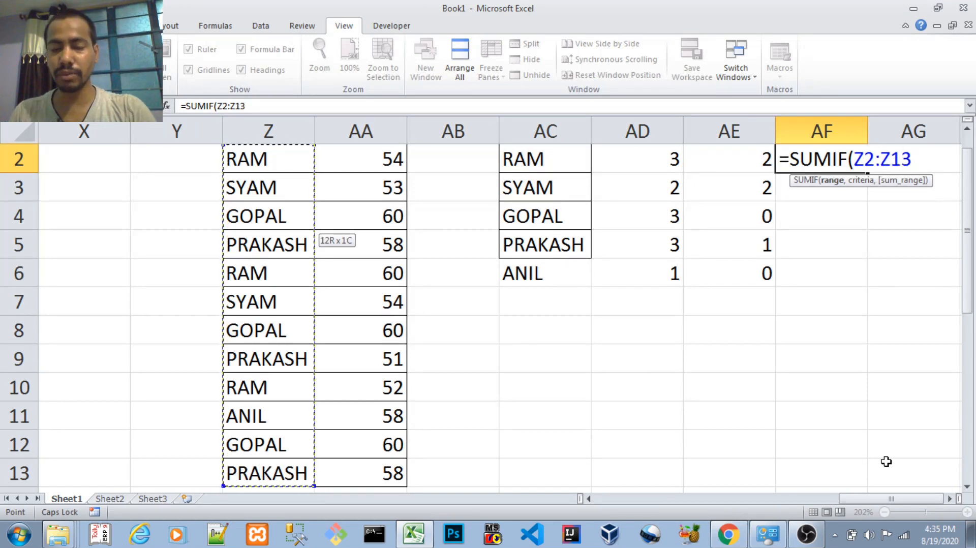
{"action": "key", "text": "F4"}
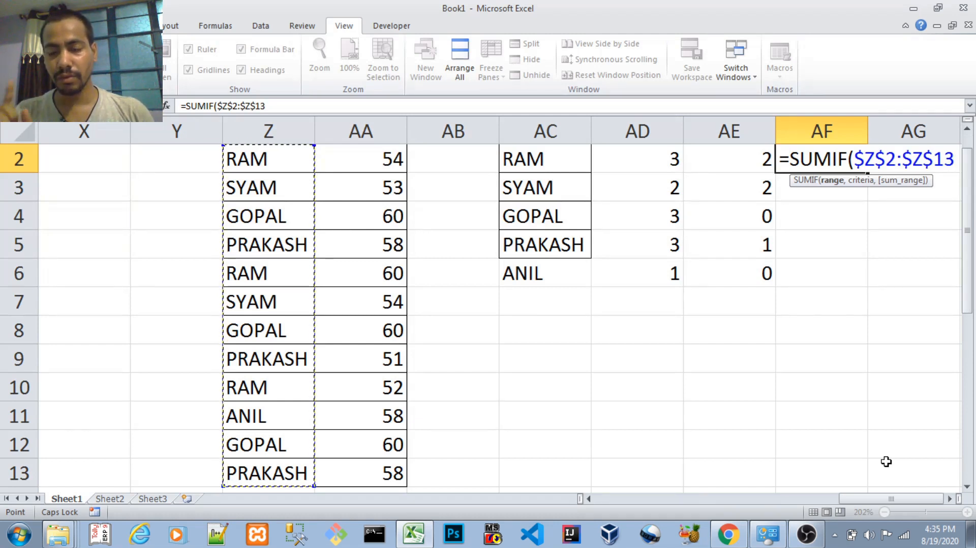
Add AC2 as the criteria argument of the SUMIF formula and continue to its sum range.
{"action": "type", "text": ","}
{"action": "key", "text": "Left"}
{"action": "key", "text": "Left"}
{"action": "key", "text": "Left"}
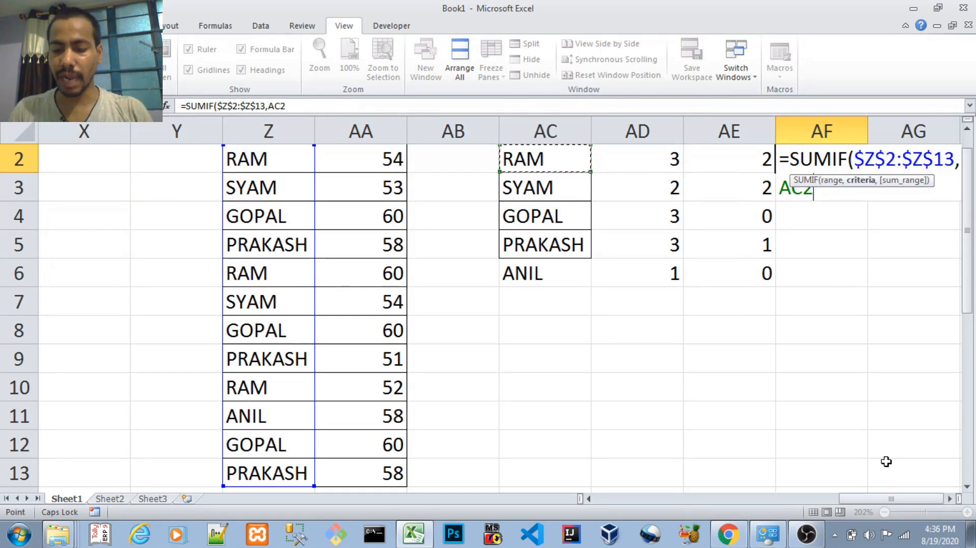
{"action": "type", "text": ","}
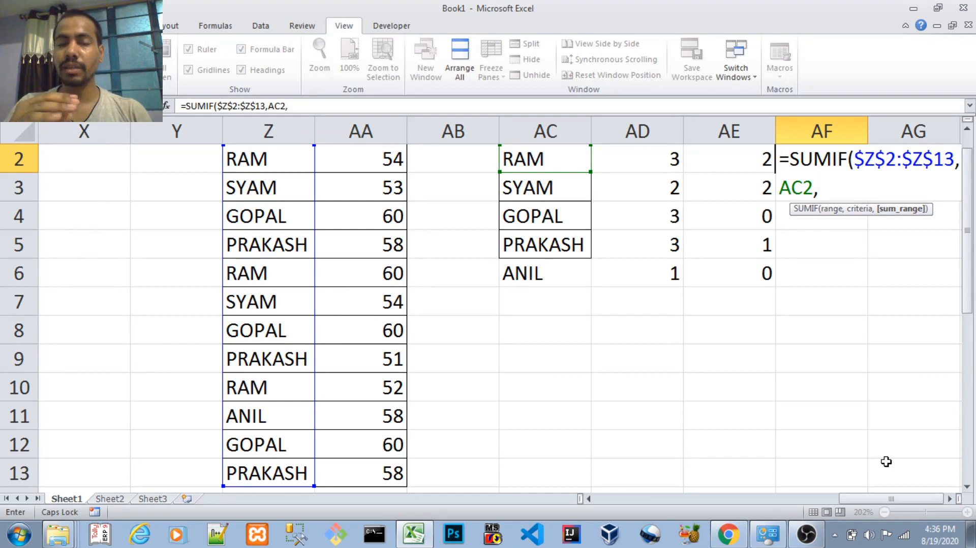
Complete the AF2 SUMIF formula with the VALUE cells as the absolute sum range $AA$2:$AA$13.
{"action": "key", "text": "Left"}
{"action": "key", "text": "Left"}
{"action": "key", "text": "Left"}
{"action": "key", "text": "Left"}
{"action": "key", "text": "Left"}
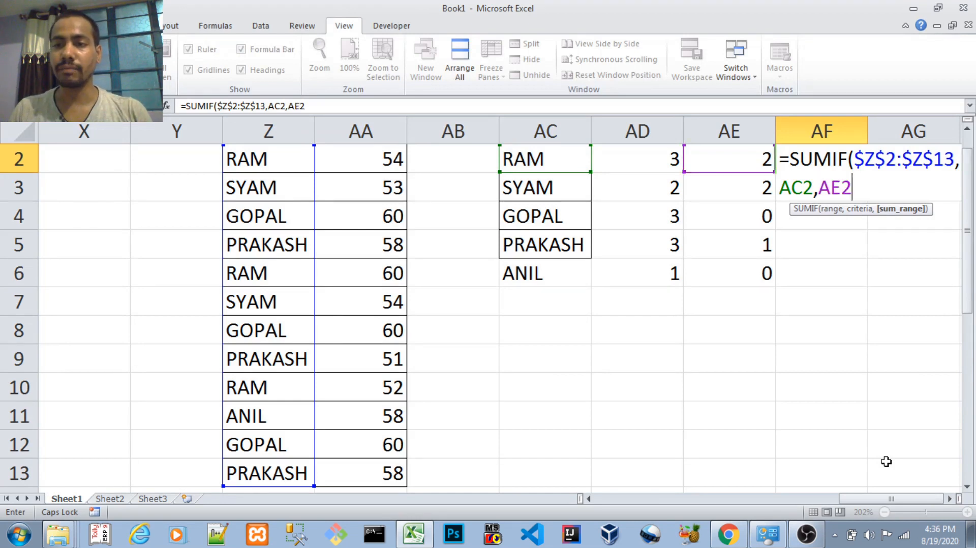
{"action": "key", "text": "Up"}
{"action": "key", "text": "Down"}
{"action": "key", "text": "Down"}
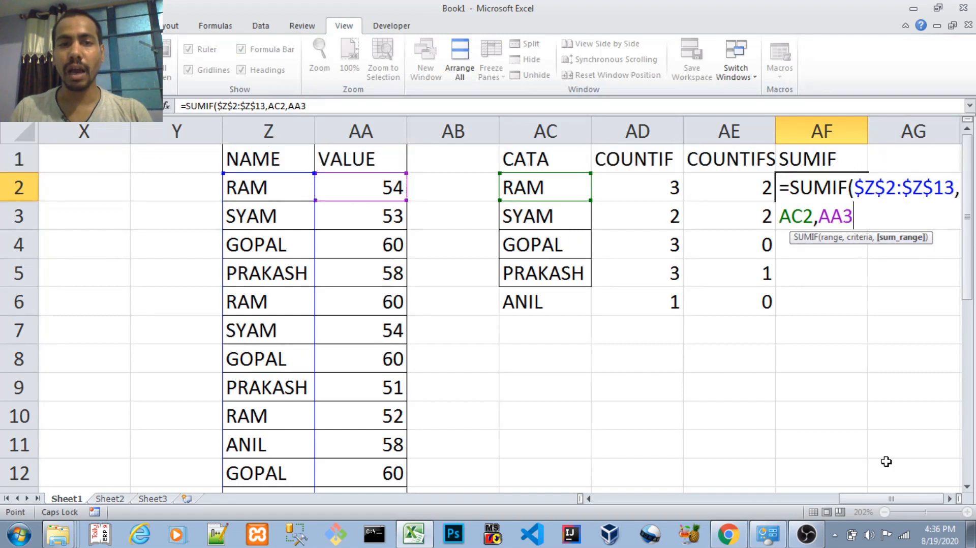
{"action": "key", "text": "Up"}
{"action": "key", "text": "Down"}
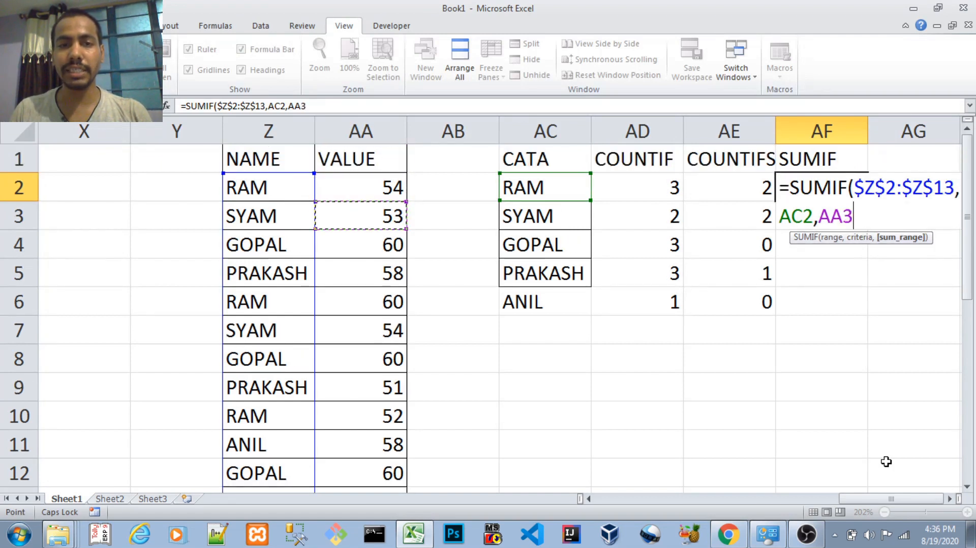
{"action": "key", "text": "Up"}
{"action": "key", "text": "shift+Down"}
{"action": "key", "text": "shift+Down"}
{"action": "key", "text": "ctrl+shift+Down"}
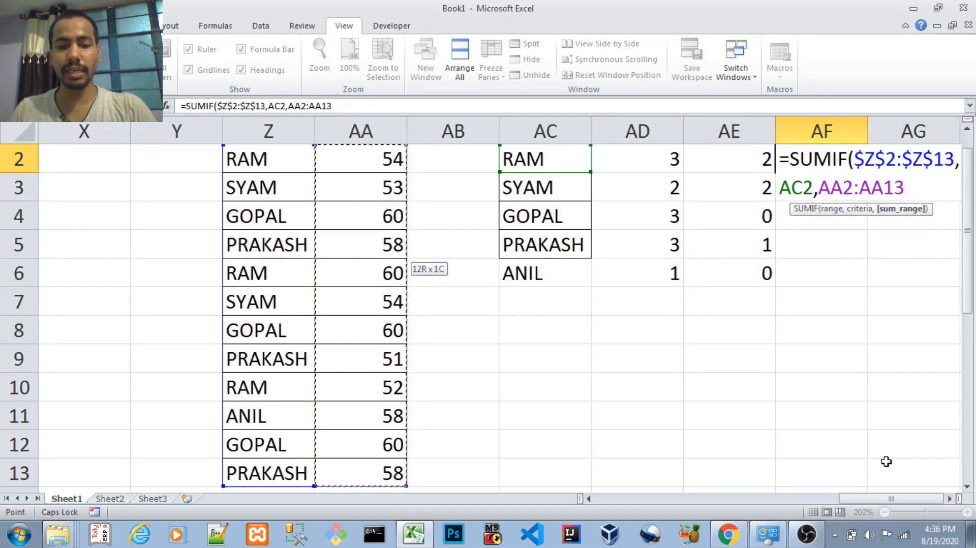
{"action": "key", "text": "F4"}
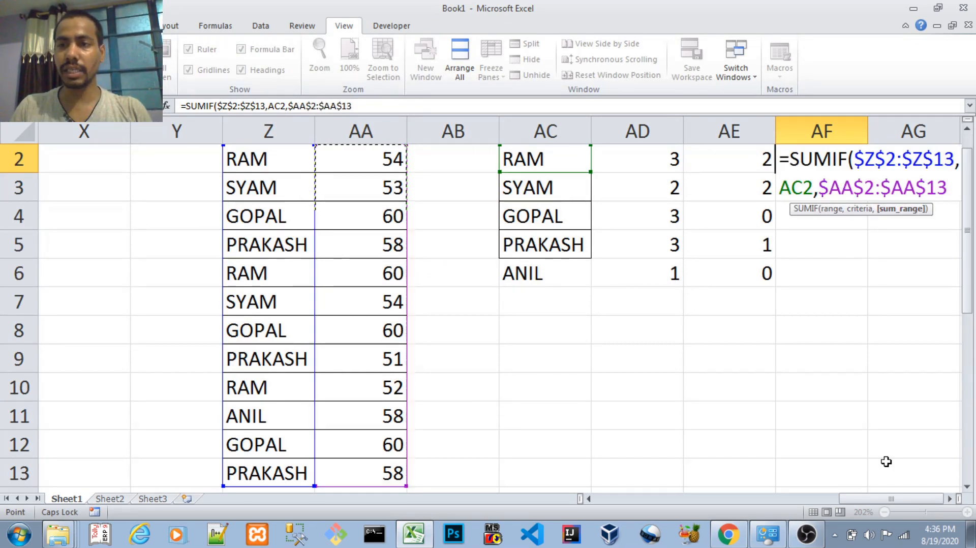
{"action": "key", "text": "Return"}
Copy the SUMIF formula from AF2 down through AF6 for the remaining names.
{"action": "key", "text": "Up"}
{"action": "key", "text": "ctrl+c"}
{"action": "key", "text": "shift+Down"}
{"action": "key", "text": "shift+Down"}
{"action": "key", "text": "shift+Down"}
{"action": "key", "text": "shift+Down"}
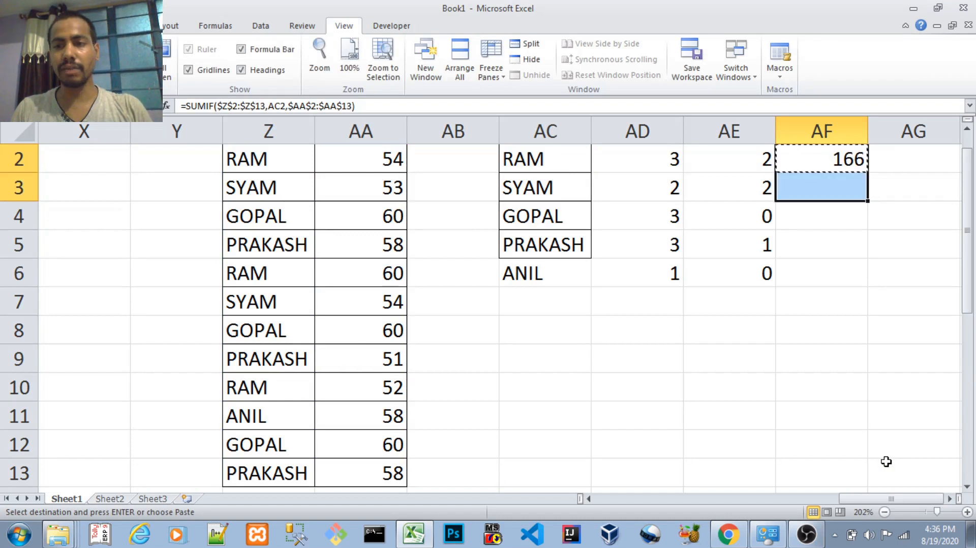
{"action": "key", "text": "Return"}
Compare the SUMIF total in AF2 with the entries in the VALUE column.
{"action": "key", "text": "Up"}
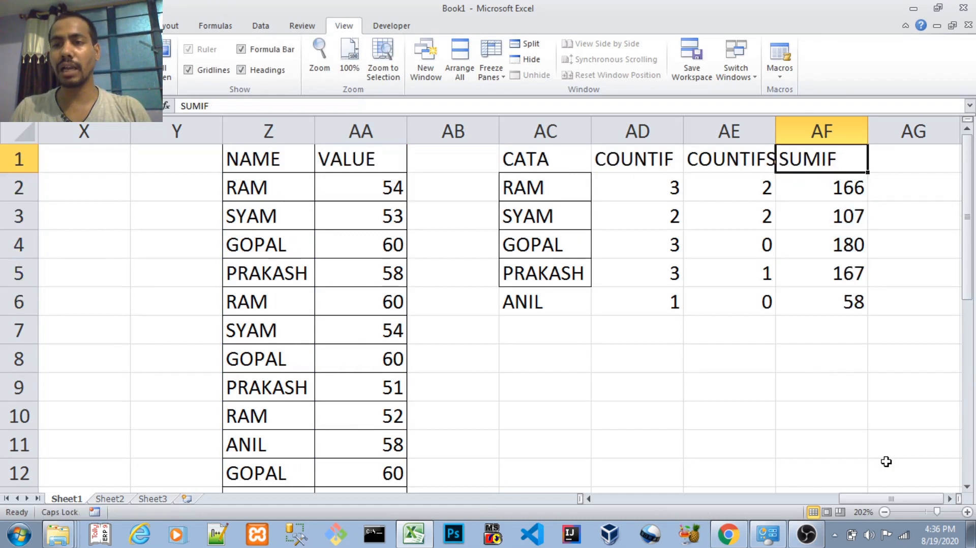
{"action": "key", "text": "Down"}
{"action": "key", "text": "Up"}
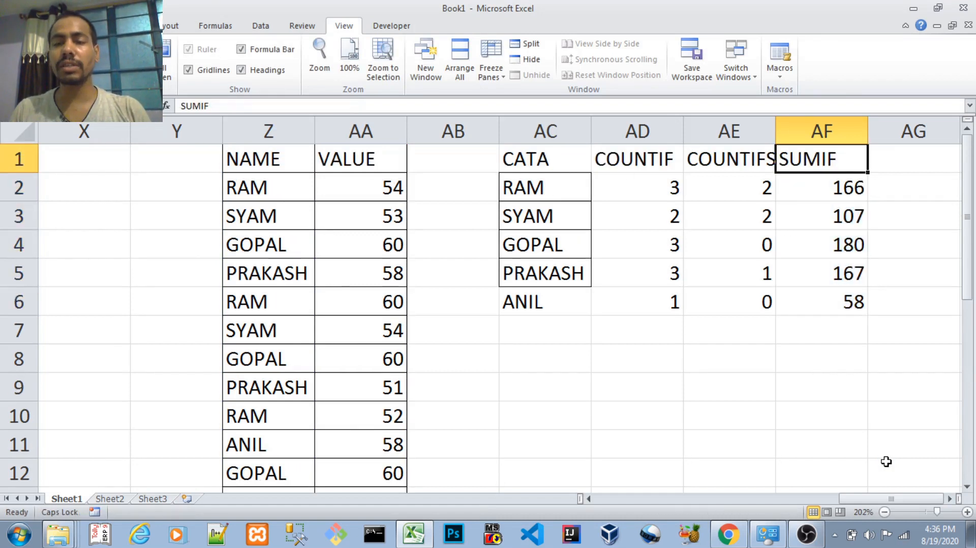
{"action": "key", "text": "Down"}
{"action": "key", "text": "Left"}
{"action": "key", "text": "Left"}
{"action": "key", "text": "Right"}
{"action": "key", "text": "Right"}
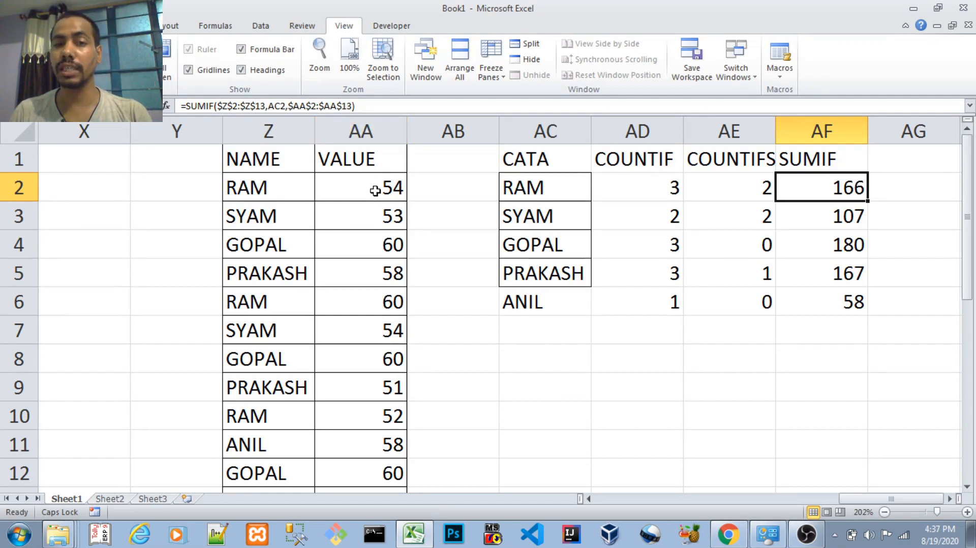
{"action": "left_click_drag", "start_coordinate": [377, 189], "coordinate": [360, 388]}
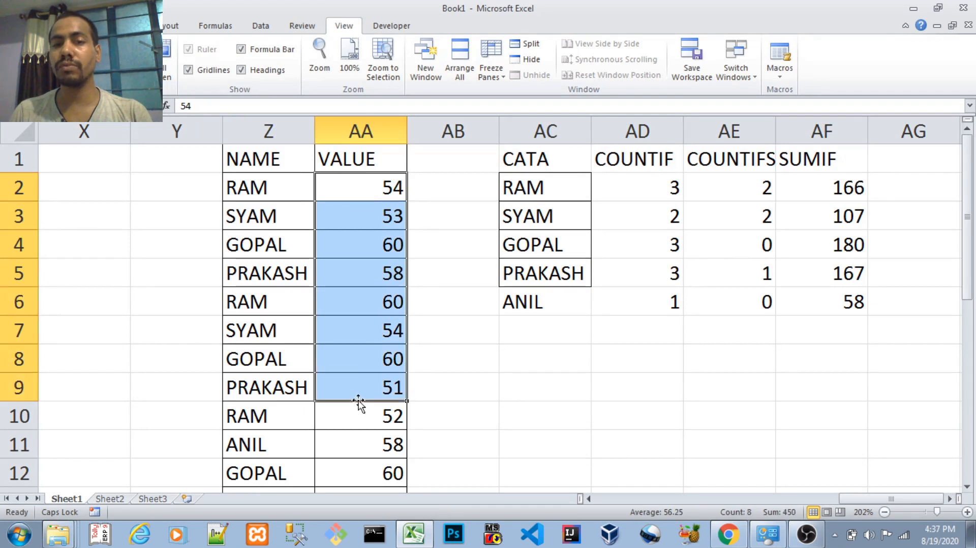
{"action": "left_click", "coordinate": [843, 192]}
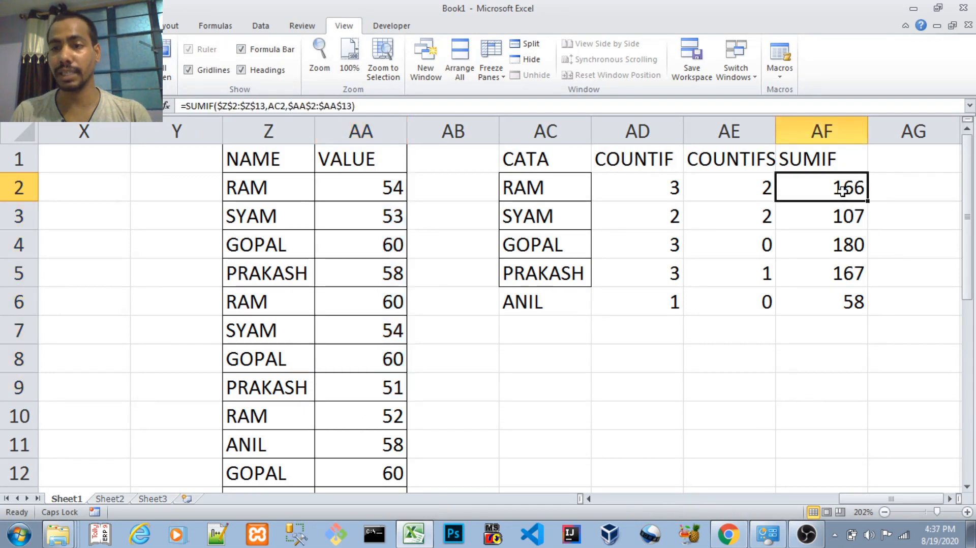
Look through the SUMIF formulas and totals for each name in AF2:AF6.
{"action": "key", "text": "Down"}
{"action": "key", "text": "Down"}
{"action": "key", "text": "Down"}
{"action": "key", "text": "Down"}
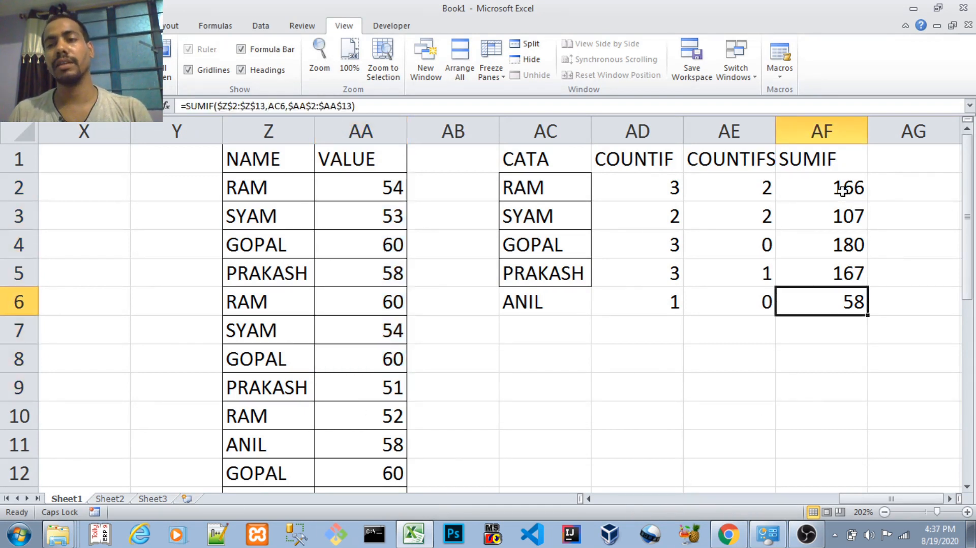
{"action": "key", "text": "Up"}
{"action": "key", "text": "Up"}
{"action": "key", "text": "Up"}
{"action": "key", "text": "Up"}
{"action": "key", "text": "Up"}
{"action": "key", "text": "Down"}
{"action": "key", "text": "Down"}
{"action": "key", "text": "Down"}
{"action": "key", "text": "Down"}
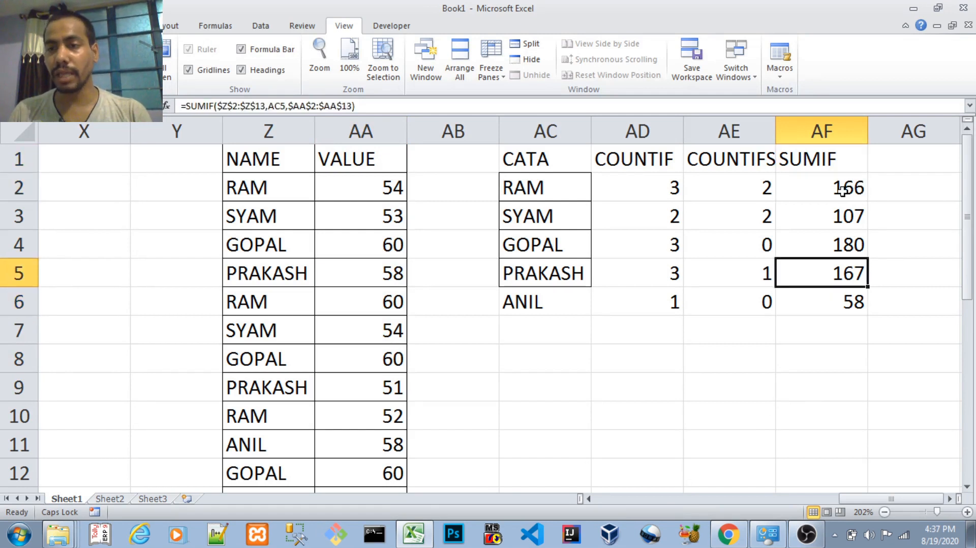
{"action": "key", "text": "ctrl+Up"}
{"action": "key", "text": "Down"}
{"action": "key", "text": "ctrl+shift+Down"}
{"action": "key", "text": "ctrl+shift+Up"}
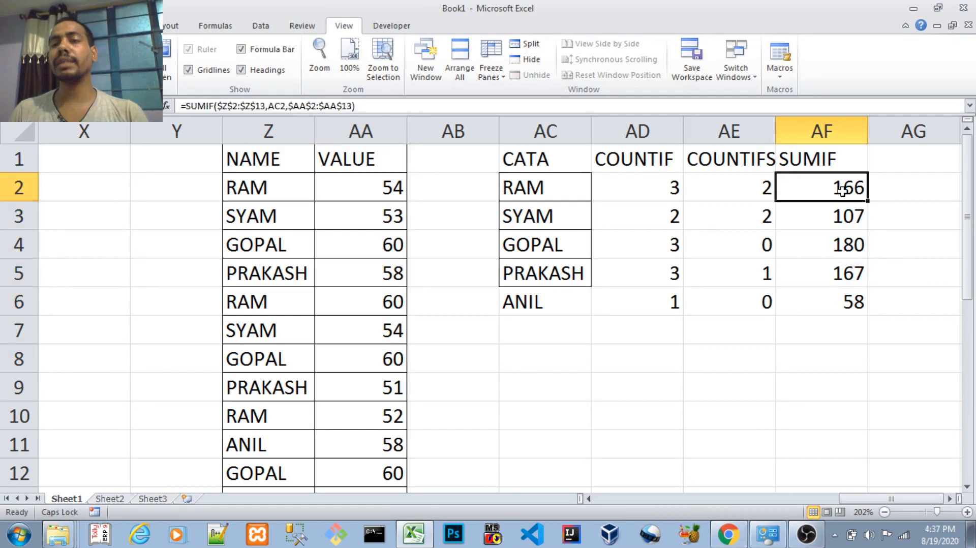
Enter the column heading SUMIFS in AG1, beside the SUMIF heading.
{"action": "key", "text": "Up"}
{"action": "key", "text": "Right"}
{"action": "type", "text": "SUMIFS"}
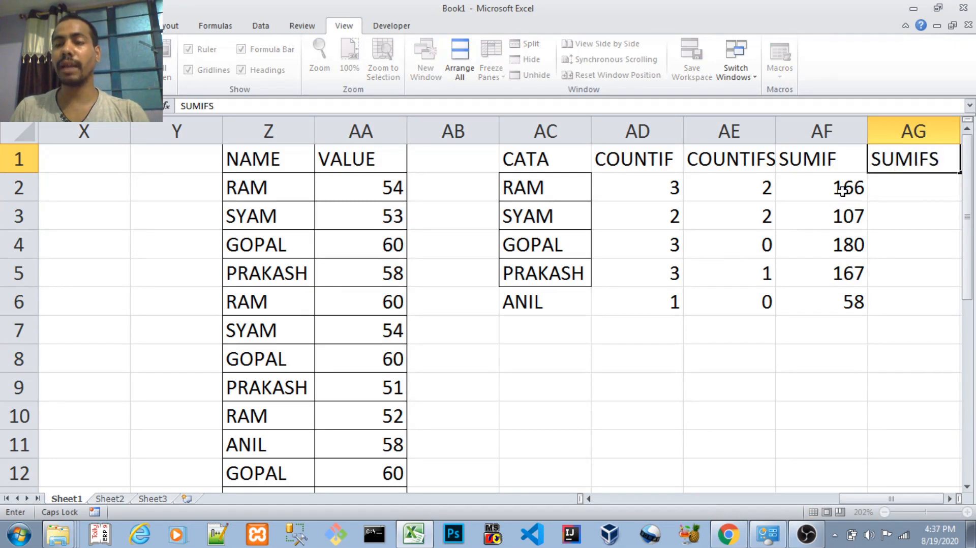
{"action": "key", "text": "Return"}
{"action": "key", "text": "Down"}
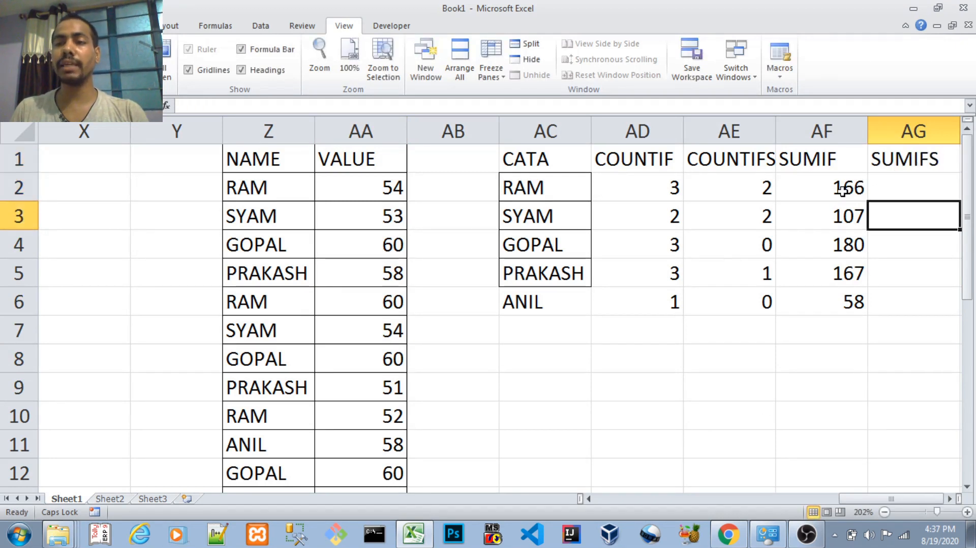
{"action": "key", "text": "Right"}
{"action": "key", "text": "Page_Down"}
{"action": "key", "text": "shift+Up"}
{"action": "key", "text": "Left"}
{"action": "key", "text": "ctrl+Home"}
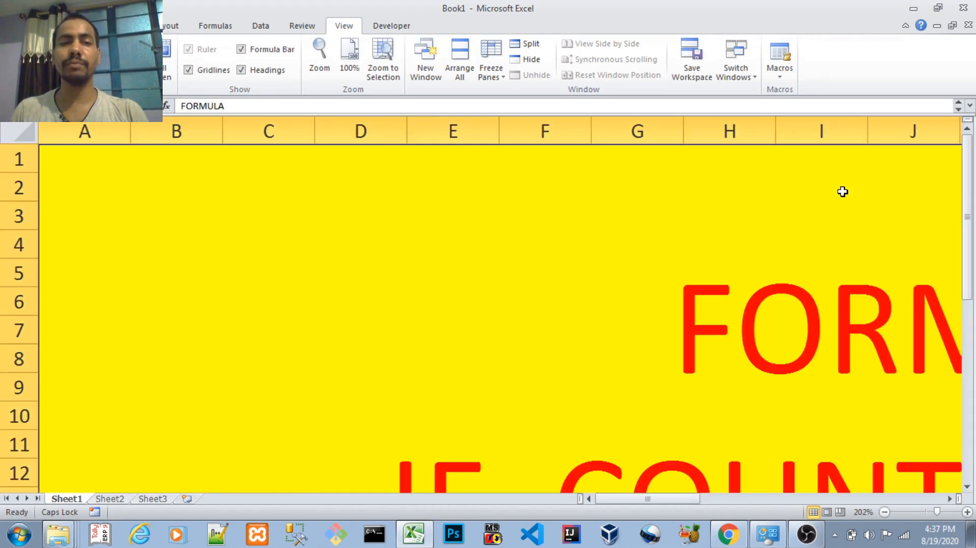
{"action": "key", "text": "ctrl+Right"}
{"action": "key", "text": "Right"}
{"action": "key", "text": "Right"}
{"action": "key", "text": "Right"}
{"action": "key", "text": "Right"}
{"action": "key", "text": "Right"}
{"action": "key", "text": "Right"}
{"action": "key", "text": "Right"}
{"action": "key", "text": "Right"}
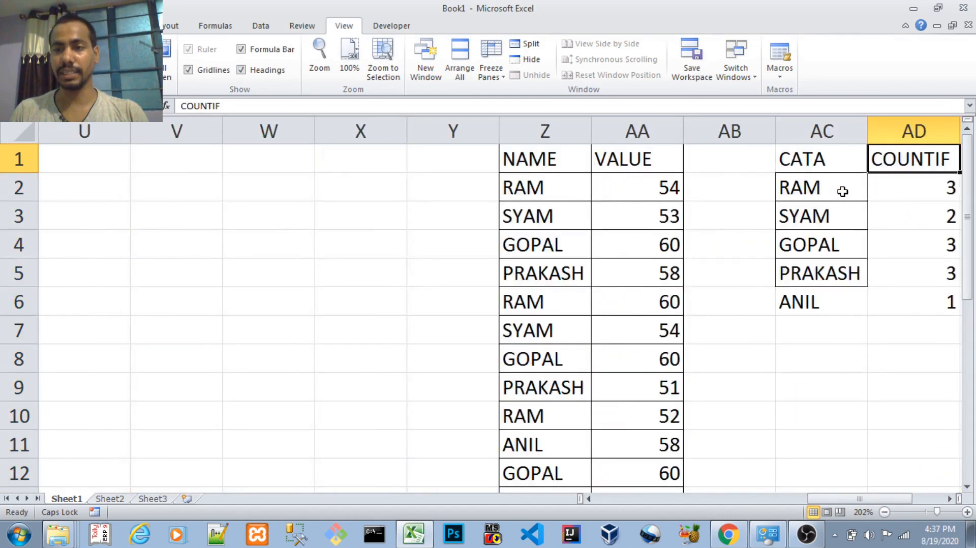
{"action": "key", "text": "Left"}
{"action": "key", "text": "Down"}
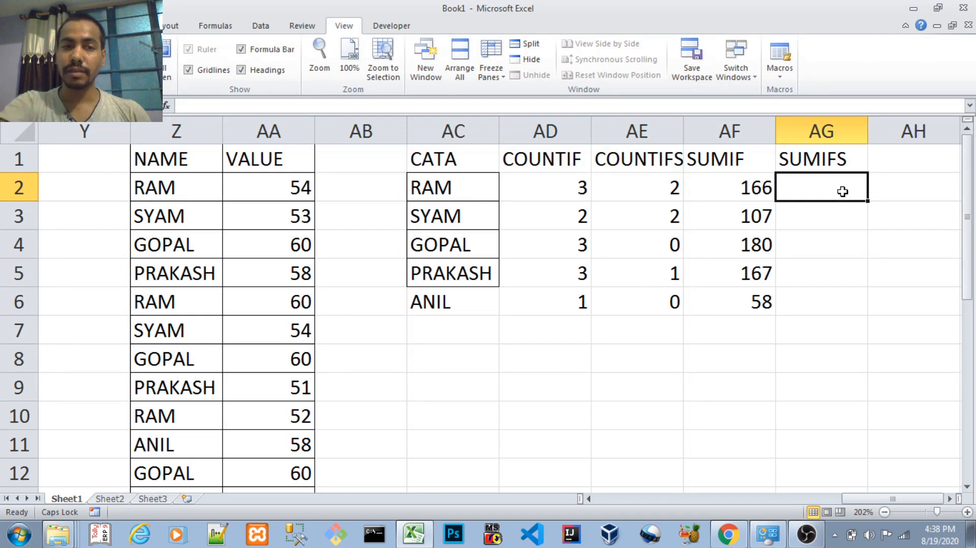
Review the SUMIF formula in AF2 and the VALUE column that it sums.
{"action": "left_click", "coordinate": [755, 187]}
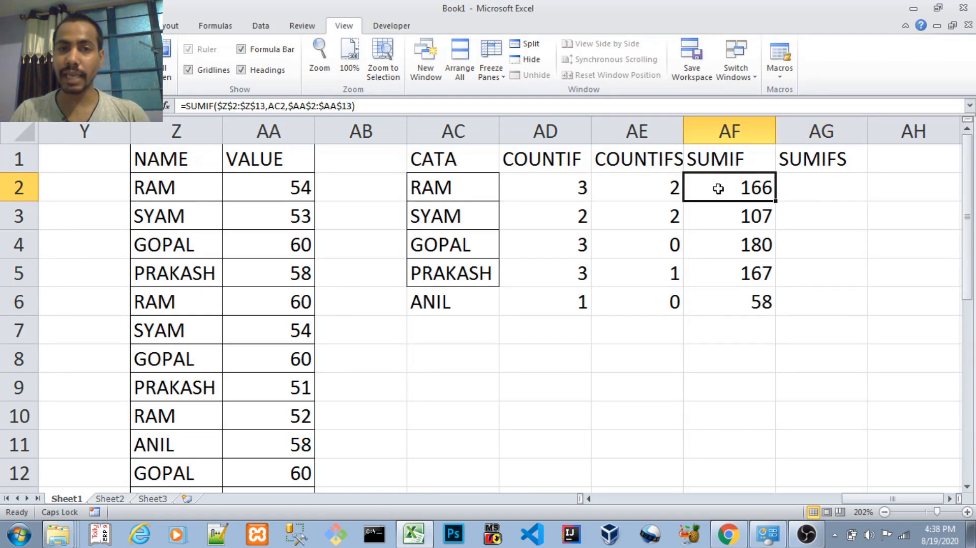
{"action": "left_click", "coordinate": [275, 130]}
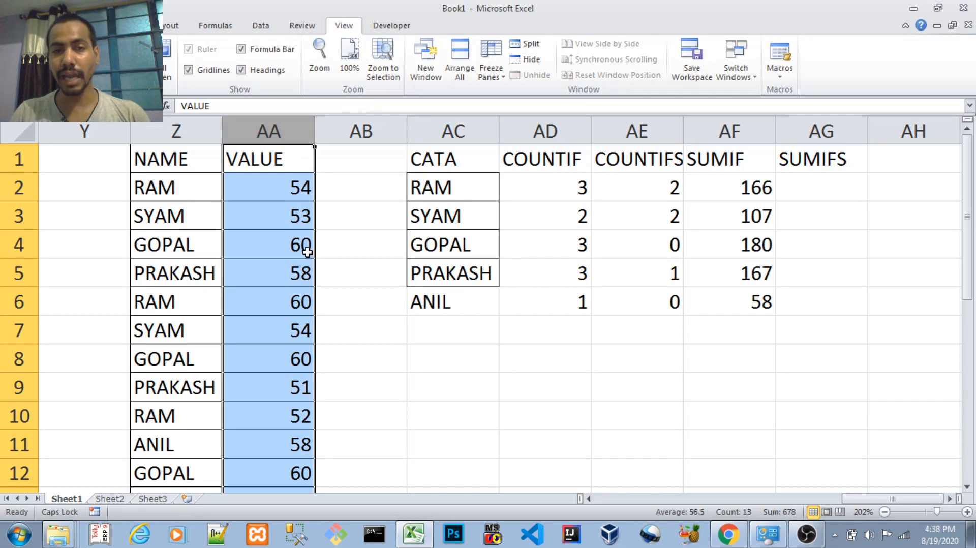
{"action": "left_click", "coordinate": [818, 188]}
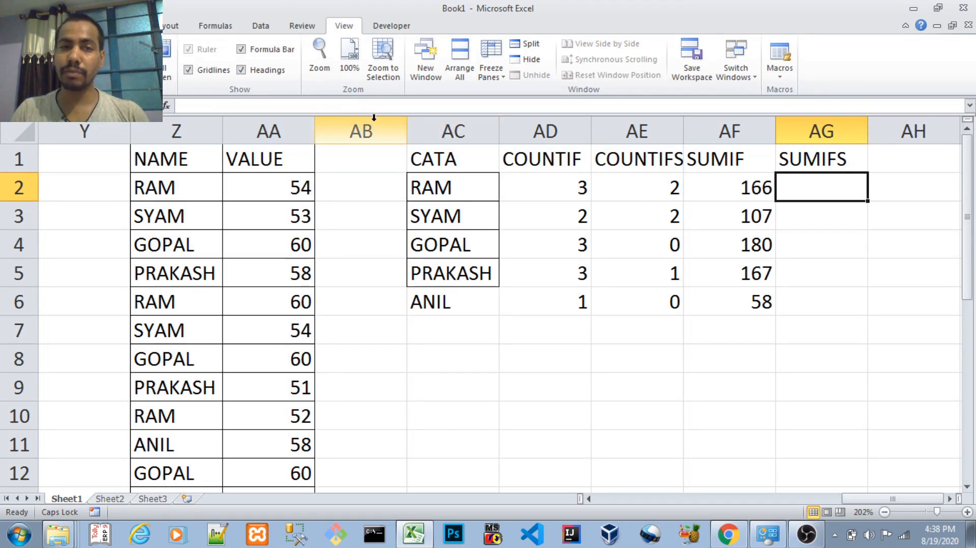
{"action": "left_click", "coordinate": [266, 123]}
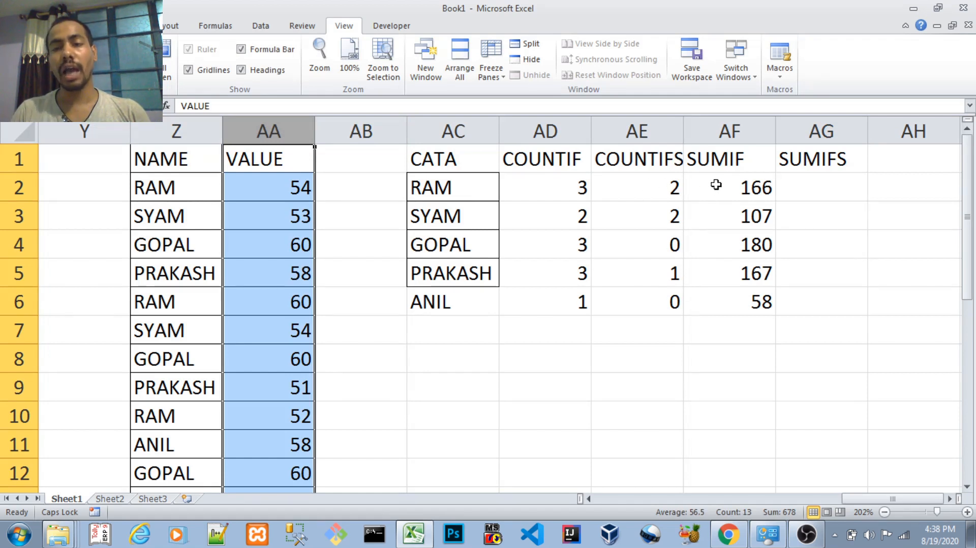
Begin a SUMIFS formula in AG2 with the VALUE cells as the absolute sum range $AA$2:$AA$13.
{"action": "left_click", "coordinate": [830, 188]}
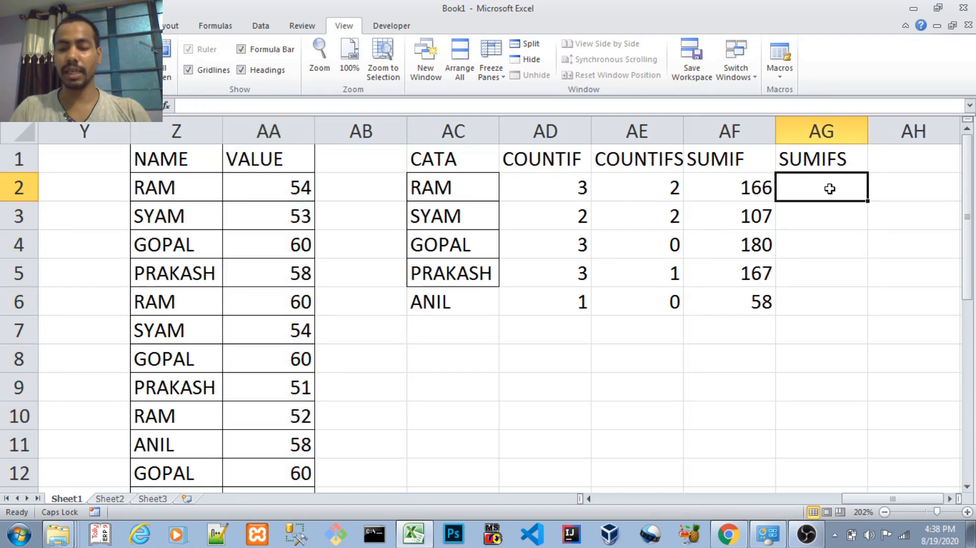
{"action": "type", "text": "=SUMFI"}
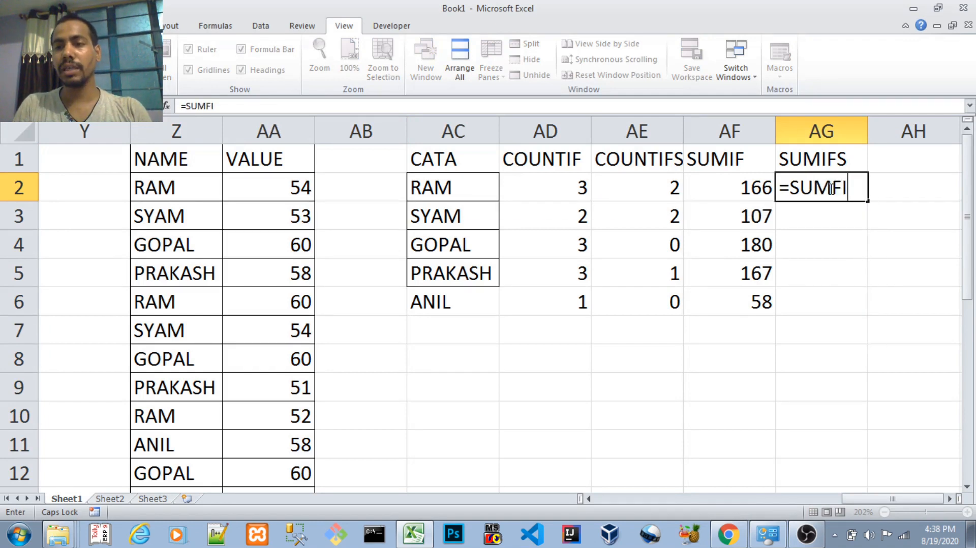
{"action": "key", "text": "BackSpace"}
{"action": "key", "text": "BackSpace"}
{"action": "type", "text": "IFS("}
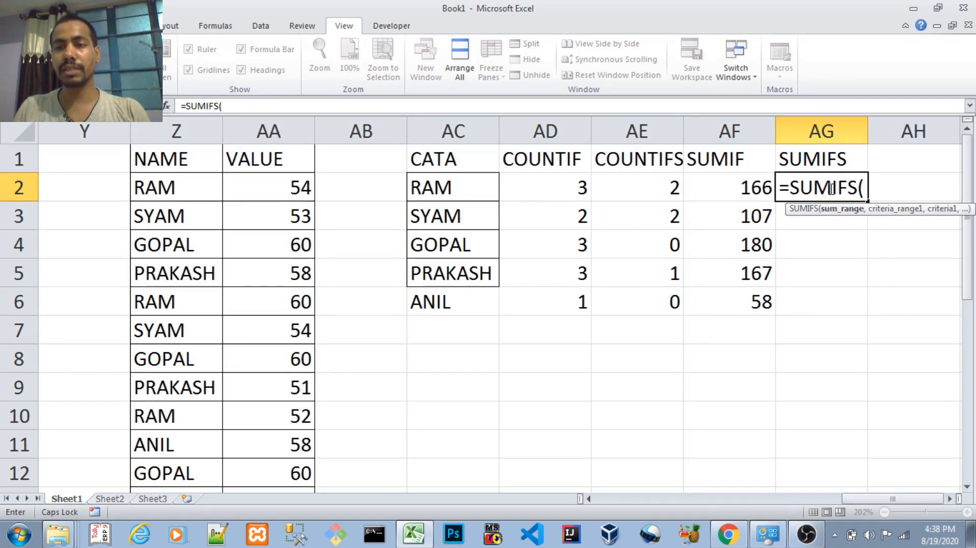
{"action": "key", "text": "Left"}
{"action": "key", "text": "Left"}
{"action": "key", "text": "Left"}
{"action": "key", "text": "Left"}
{"action": "key", "text": "Left"}
{"action": "key", "text": "Left"}
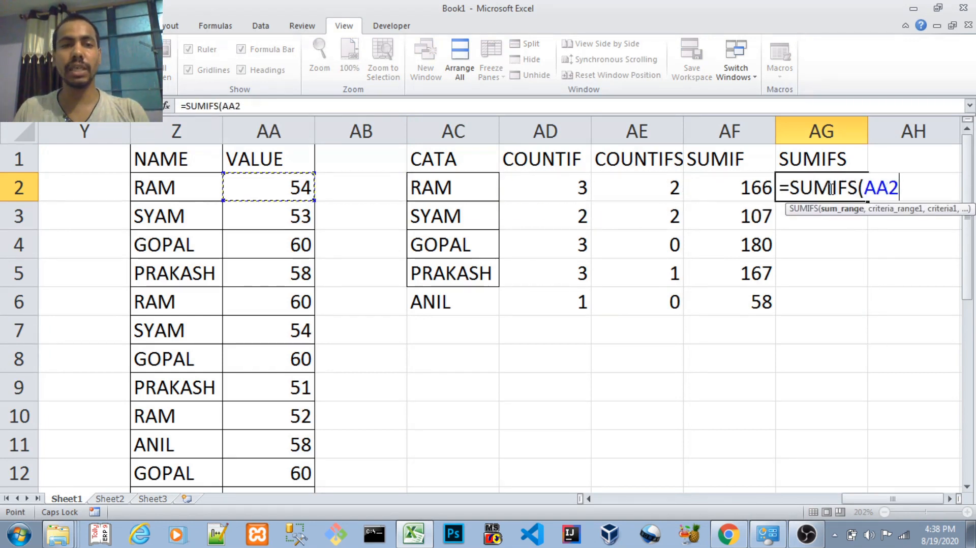
{"action": "key", "text": "shift+Down"}
{"action": "key", "text": "shift+Down"}
{"action": "key", "text": "shift+Down"}
{"action": "key", "text": "shift+Down"}
{"action": "key", "text": "shift+Down"}
{"action": "key", "text": "shift+Down"}
{"action": "key", "text": "shift+Down"}
{"action": "key", "text": "shift+Down"}
{"action": "key", "text": "shift+Down"}
{"action": "key", "text": "shift+Down"}
{"action": "key", "text": "shift+Down"}
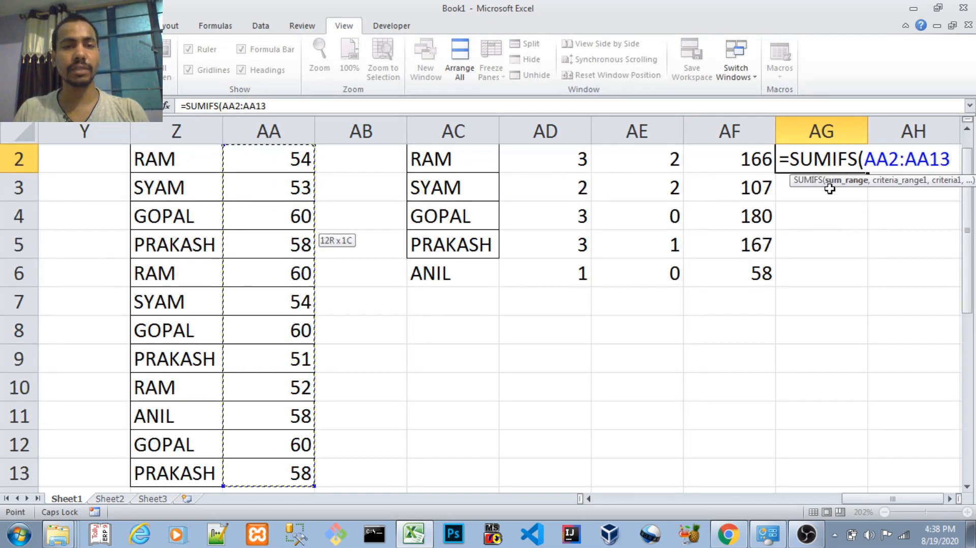
{"action": "key", "text": "F4"}
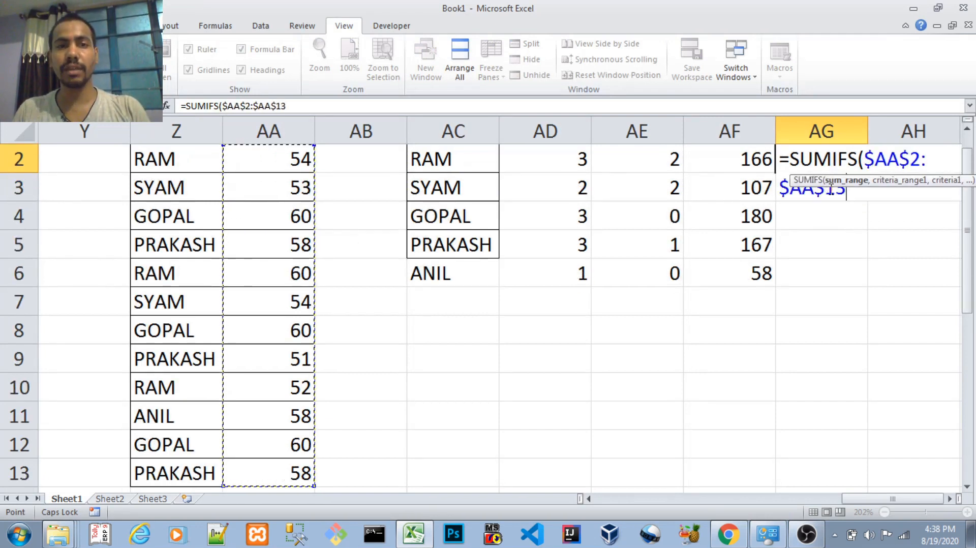
{"action": "type", "text": ","}
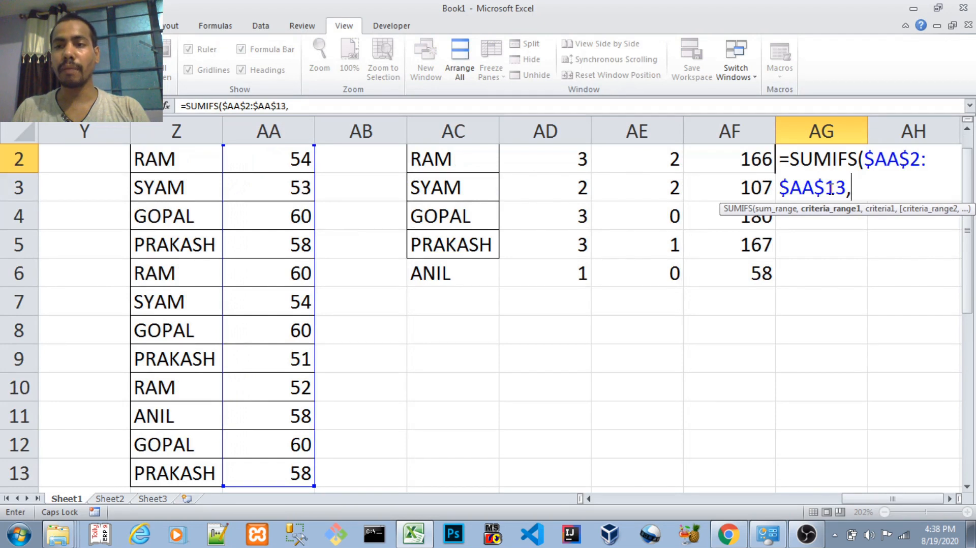
Add the NAME cells as the absolute first criteria range $Z$2:$Z$13 of the SUMIFS formula.
{"action": "key", "text": "Left"}
{"action": "key", "text": "Left"}
{"action": "key", "text": "Left"}
{"action": "key", "text": "Left"}
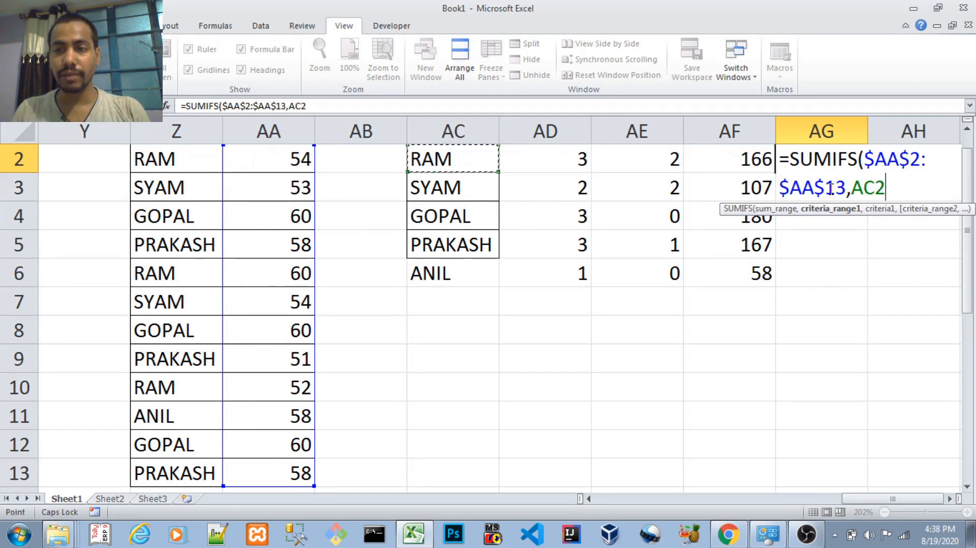
{"action": "key", "text": "Left"}
{"action": "key", "text": "Left"}
{"action": "key", "text": "Left"}
{"action": "key", "text": "Up"}
{"action": "key", "text": "Down"}
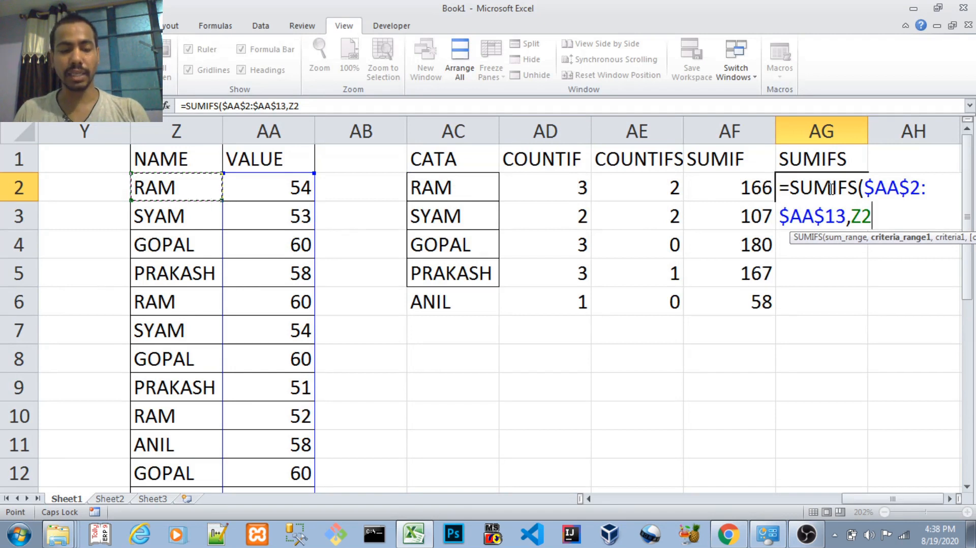
{"action": "key", "text": "ctrl+shift+Down"}
{"action": "key", "text": "F4"}
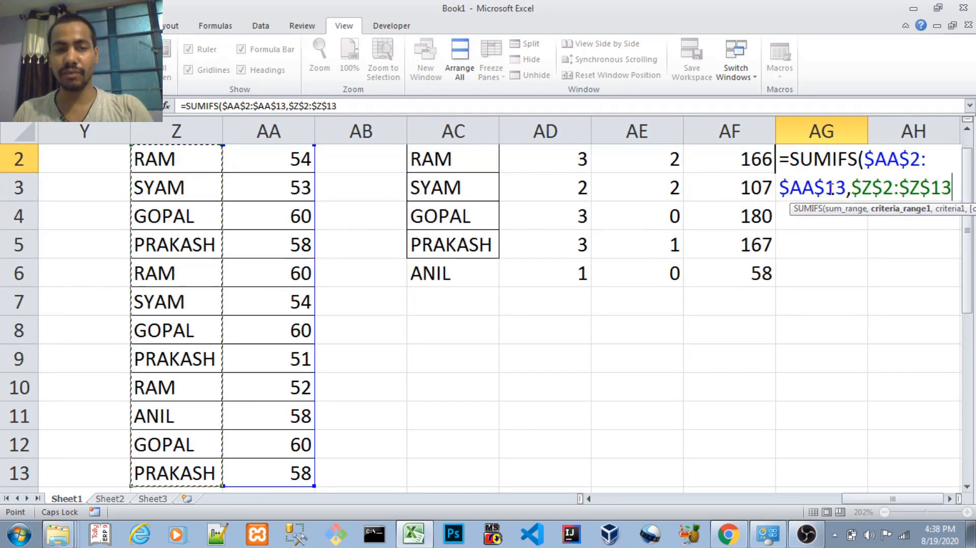
Add AC2 as the first criterion of the SUMIFS formula in AG2.
{"action": "type", "text": ","}
{"action": "key", "text": "Left"}
{"action": "key", "text": "Left"}
{"action": "key", "text": "Left"}
{"action": "key", "text": "Left"}
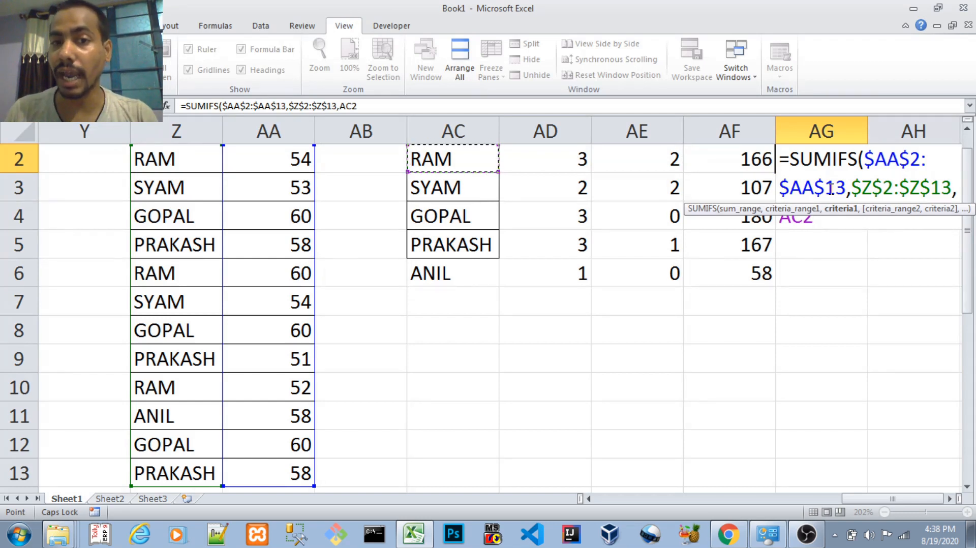
{"action": "type", "text": ")"}
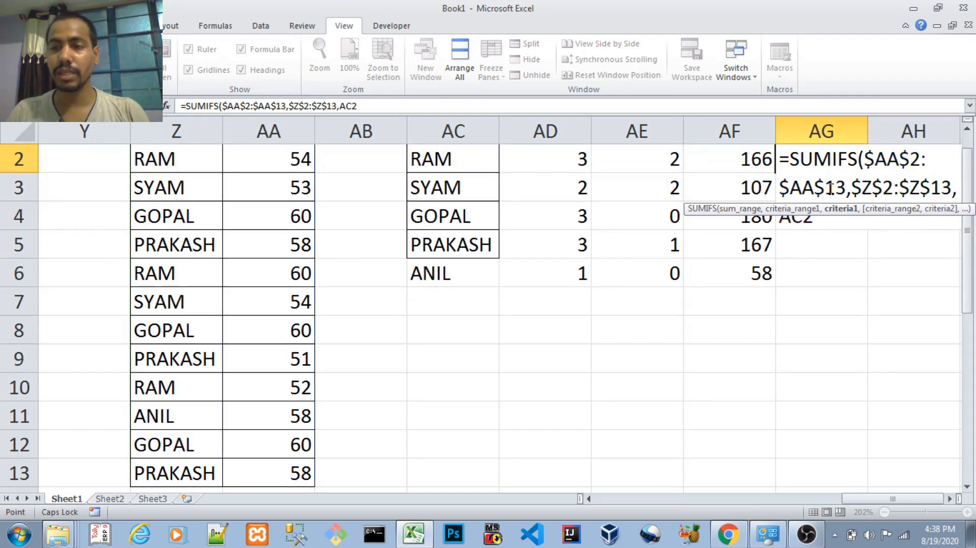
Complete the SUMIFS formula in AG2 with AC2 as its only criterion.
{"action": "key", "text": "ctrl+Return"}
{"action": "key", "text": "Up"}
{"action": "key", "text": "Down"}
Copy the single-criterion SUMIFS formula from AG2 down through AG6.
{"action": "key", "text": "ctrl+c"}
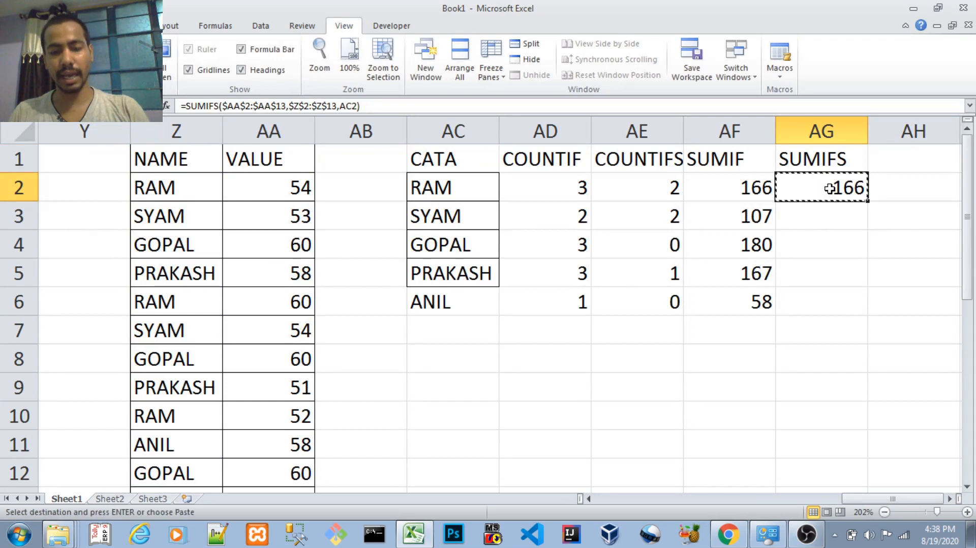
{"action": "key", "text": "shift+Down"}
{"action": "key", "text": "shift+Down"}
{"action": "key", "text": "shift+Down"}
{"action": "key", "text": "shift+Down"}
{"action": "key", "text": "Return"}
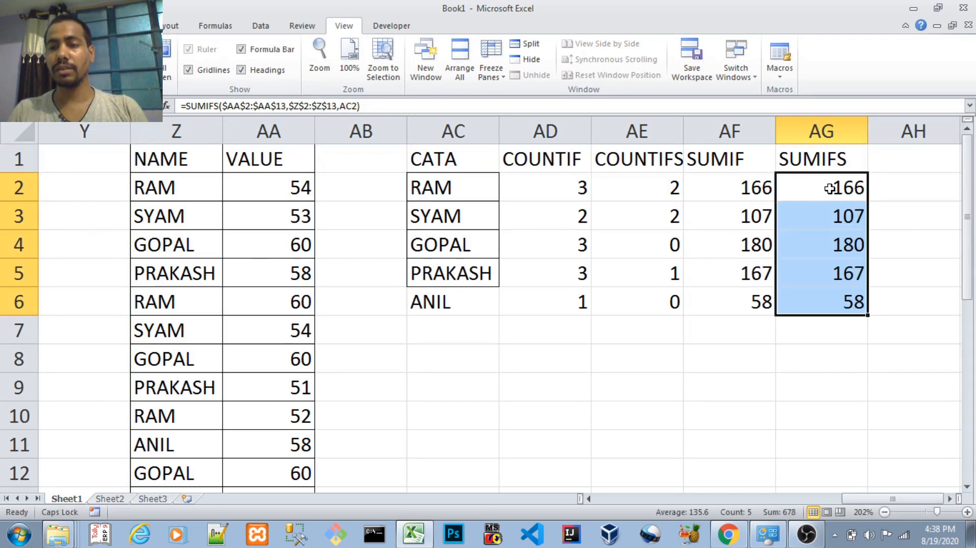
{"action": "key", "text": "Up"}
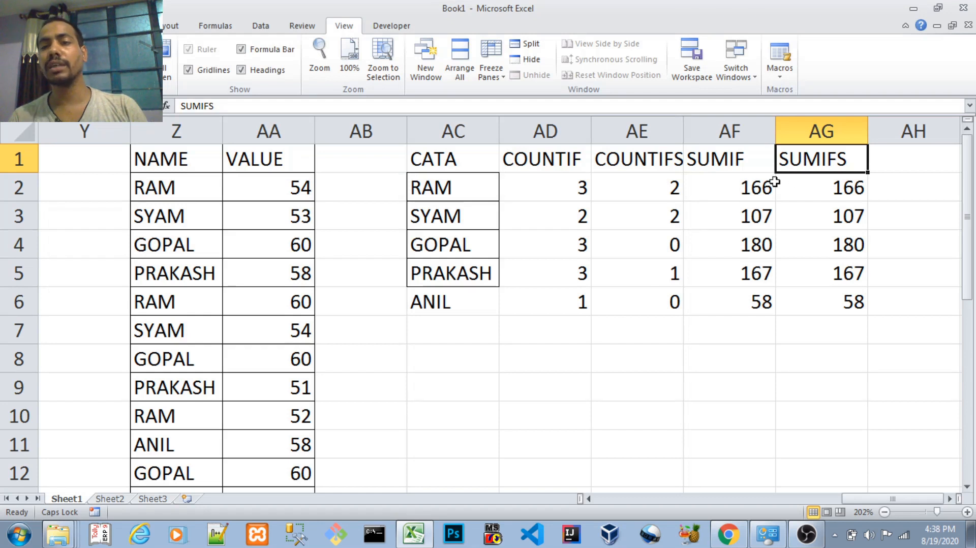
Compare the SUMIF and SUMIFS result columns AF and AG for each name.
{"action": "left_click_drag", "start_coordinate": [719, 160], "coordinate": [807, 297]}
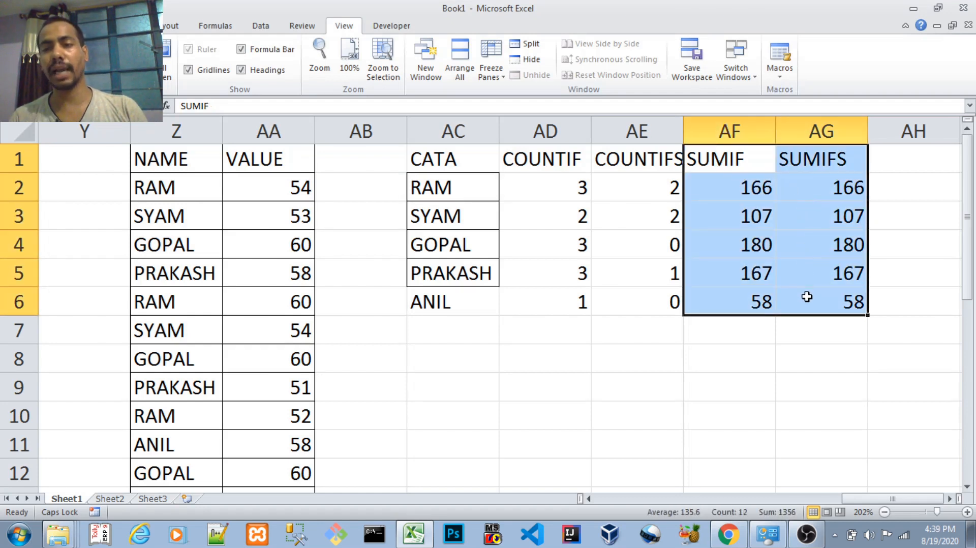
{"action": "key", "text": "Down"}
{"action": "key", "text": "Right"}
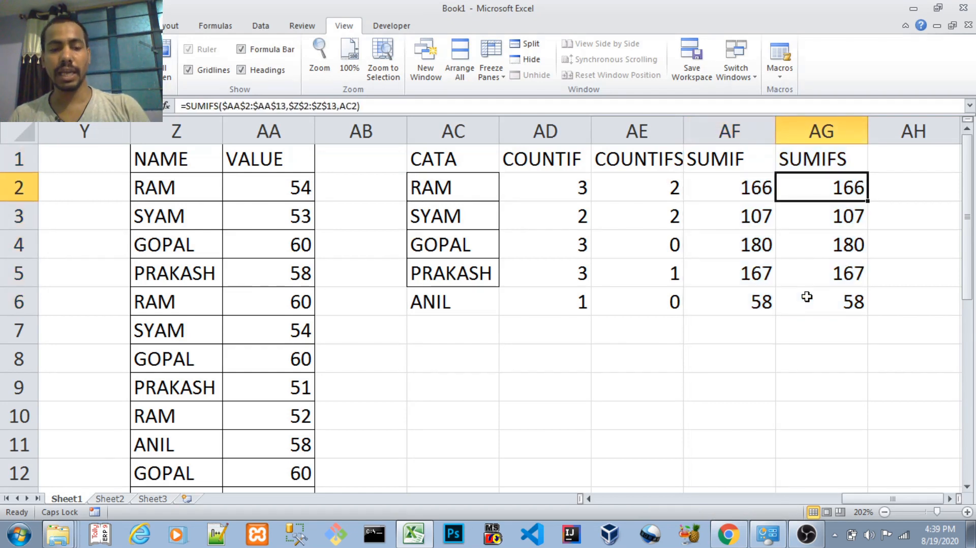
{"action": "key", "text": "Left"}
{"action": "key", "text": "Left"}
{"action": "key", "text": "Left"}
{"action": "key", "text": "Right"}
{"action": "key", "text": "Right"}
{"action": "key", "text": "Right"}
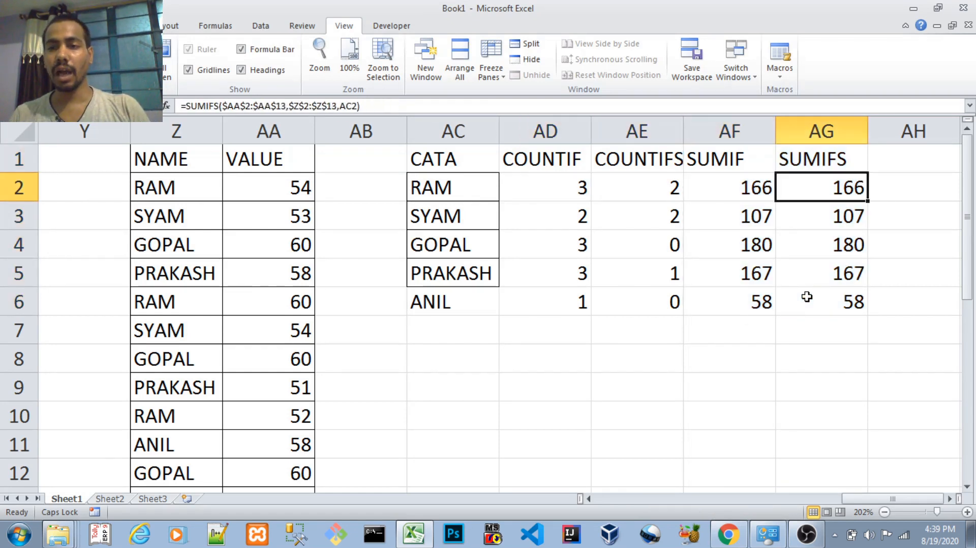
Extend the SUMIFS formula in AG2 with the VALUE cells as the absolute second criteria range $AA$2:$AA$13.
{"action": "key", "text": "F2"}
{"action": "key", "text": "Left"}
{"action": "key", "text": "Left"}
{"action": "key", "text": "Left"}
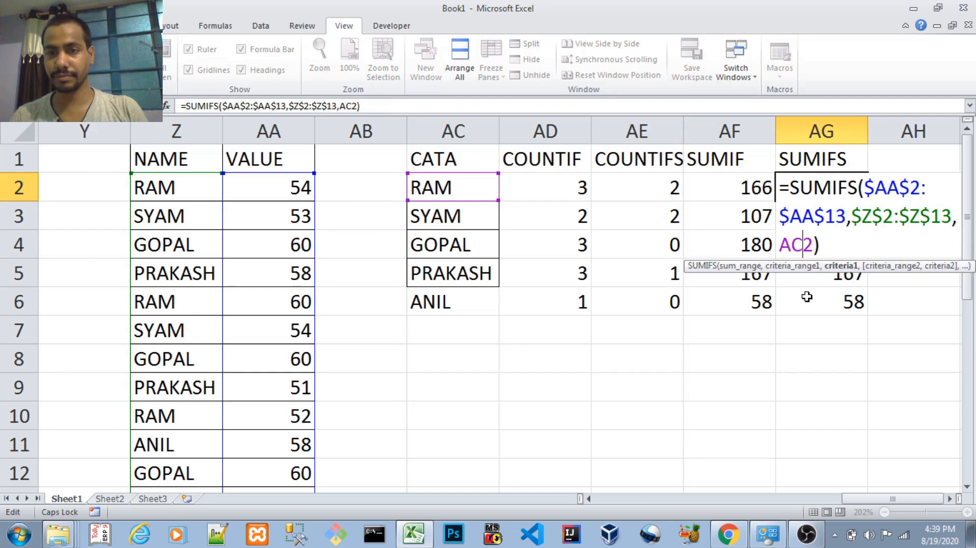
{"action": "key", "text": "Right"}
{"action": "key", "text": "Right"}
{"action": "key", "text": "Right"}
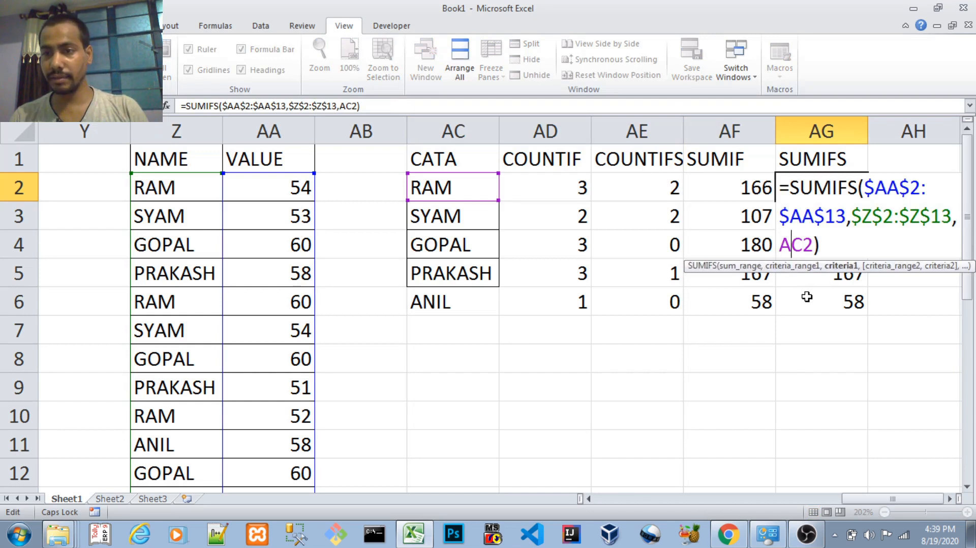
{"action": "type", "text": ","}
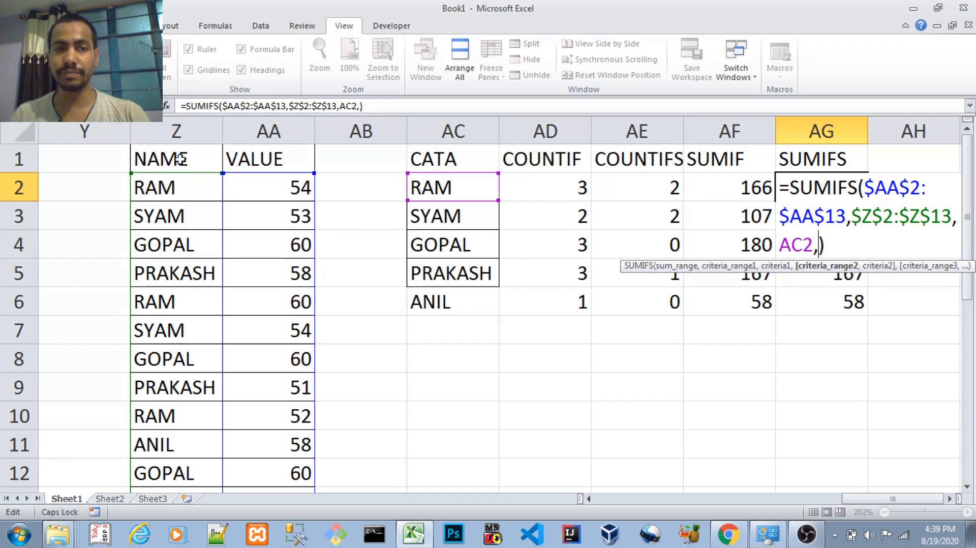
{"action": "left_click", "coordinate": [270, 132]}
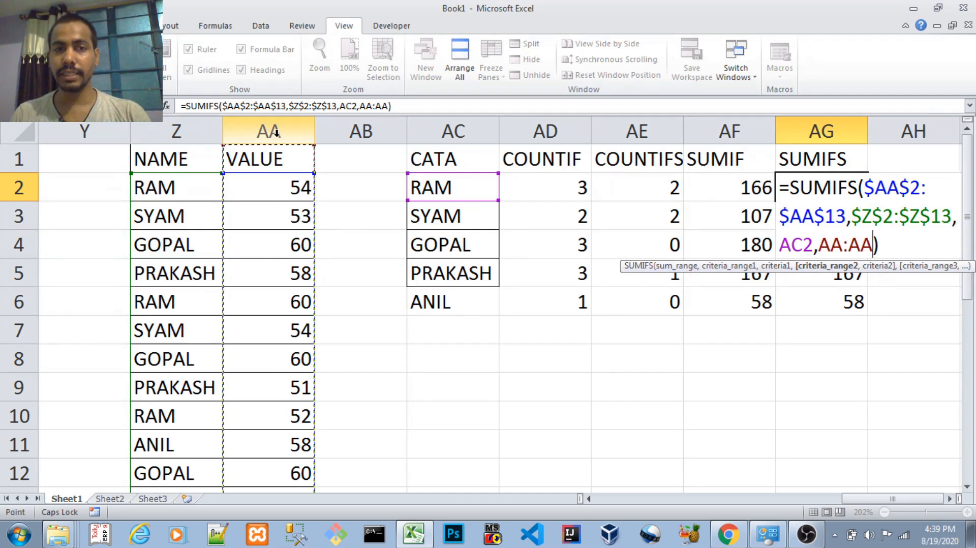
{"action": "left_click", "coordinate": [278, 176]}
{"action": "key", "text": "shift+Down"}
{"action": "key", "text": "shift+Down"}
{"action": "key", "text": "shift+Down"}
{"action": "key", "text": "shift+Down"}
{"action": "key", "text": "shift+Down"}
{"action": "key", "text": "shift+Down"}
{"action": "key", "text": "shift+Down"}
{"action": "key", "text": "shift+Down"}
{"action": "key", "text": "shift+Down"}
{"action": "key", "text": "shift+Down"}
{"action": "key", "text": "shift+Down"}
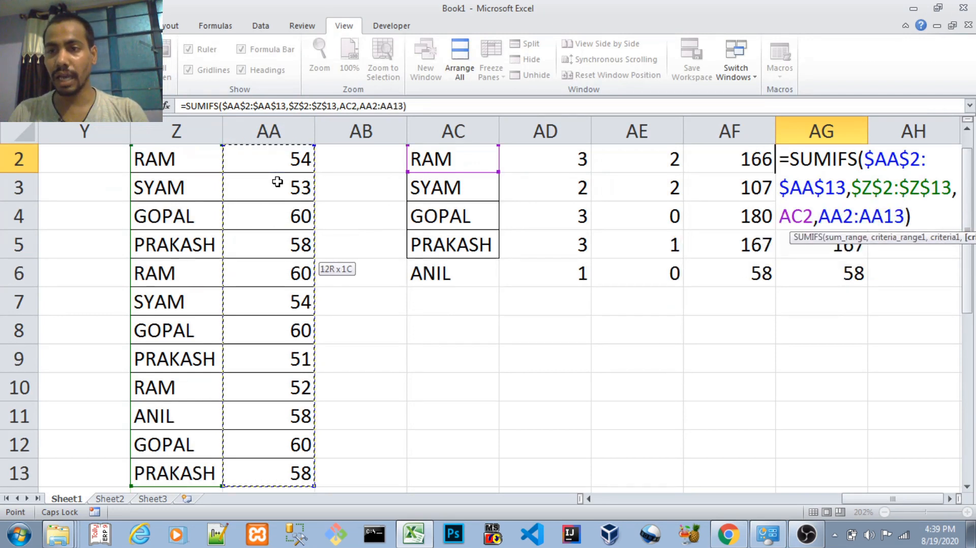
{"action": "key", "text": "F4"}
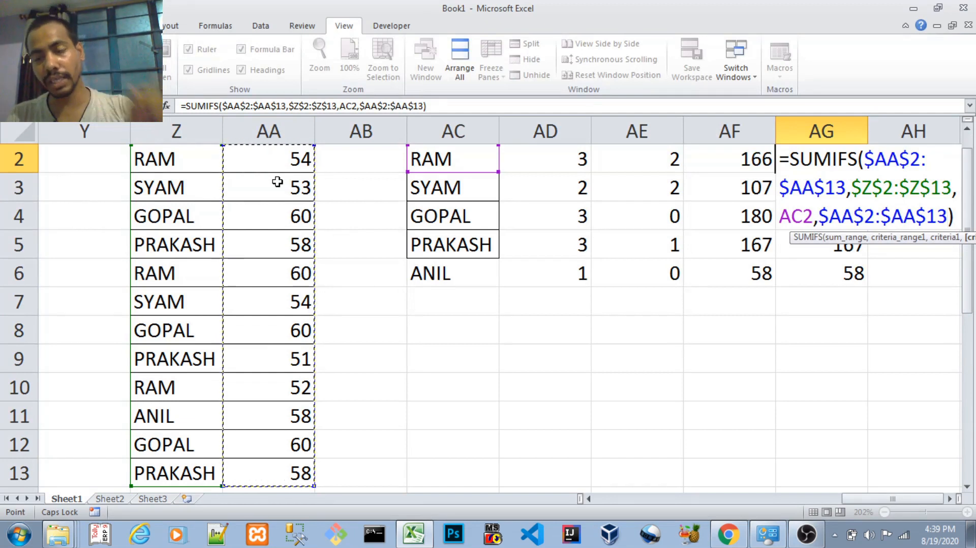
Add "<55" as the second criterion and complete the SUMIFS formula in AG2.
{"action": "type", "text": ",\""}
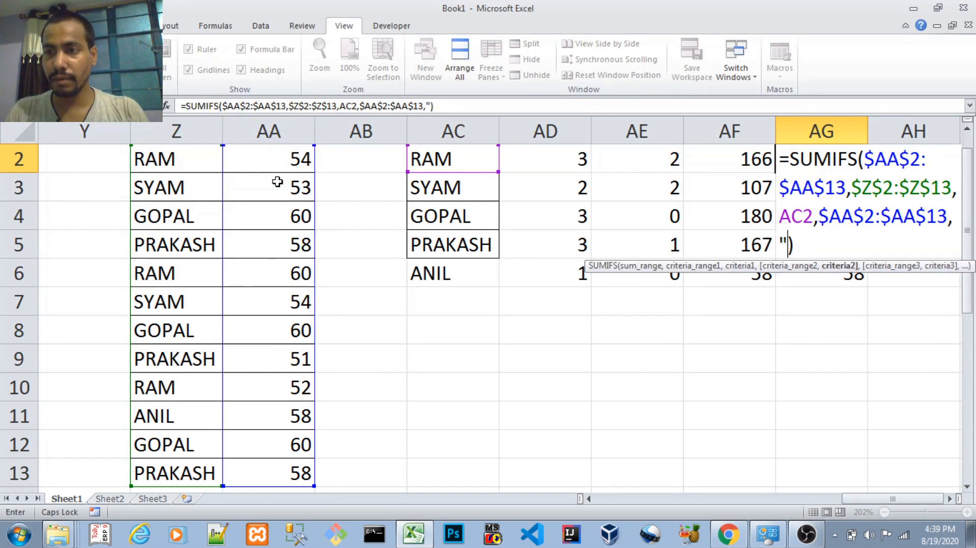
{"action": "type", "text": "<"}
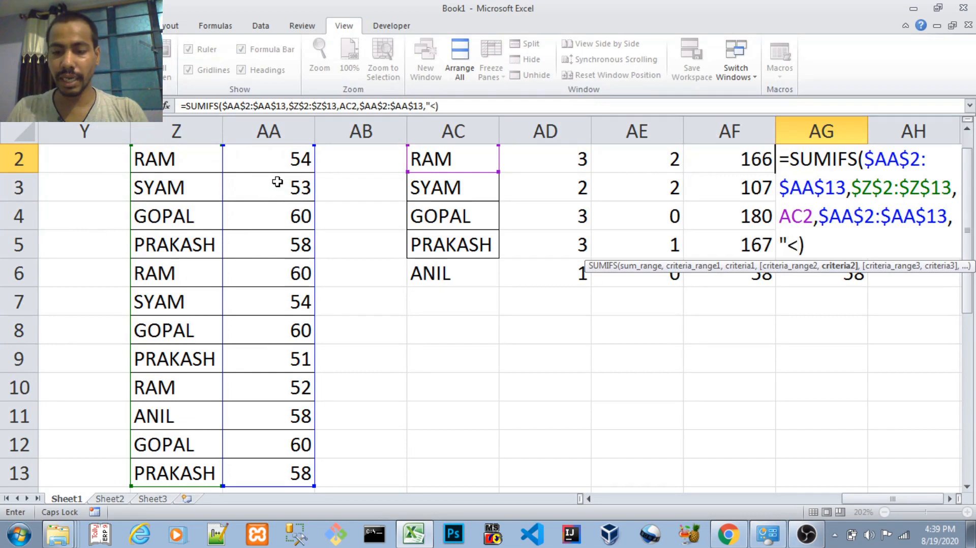
{"action": "type", "text": "55"}
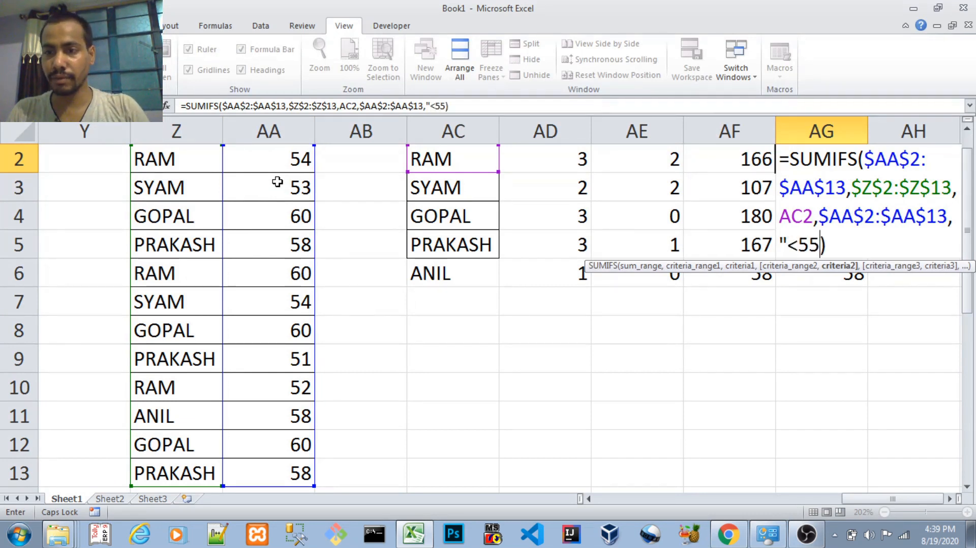
{"action": "type", "text": "\""}
{"action": "key", "text": "Return"}
{"action": "key", "text": "Up"}
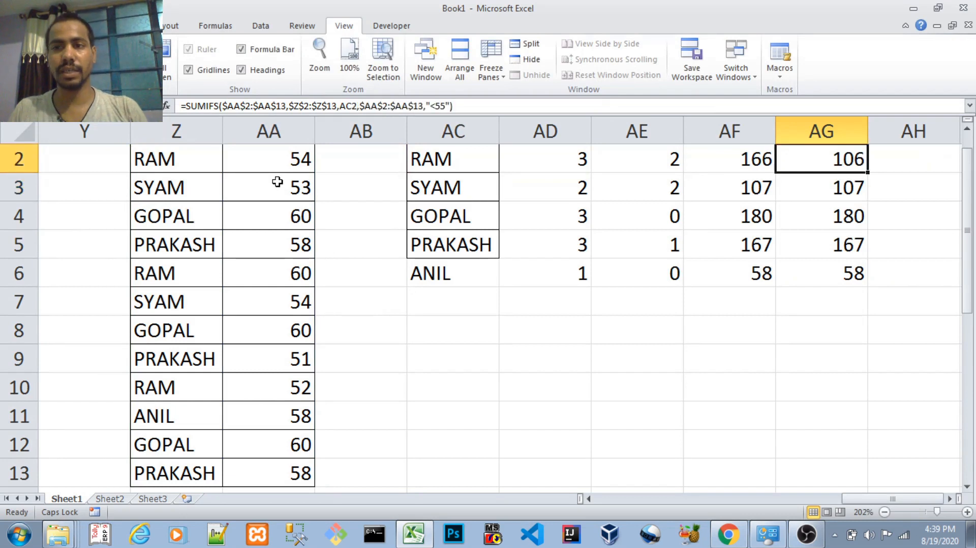
Copy the two-criteria SUMIFS formula from AG2 down through AG6.
{"action": "key", "text": "ctrl+c"}
{"action": "key", "text": "shift+Down"}
{"action": "key", "text": "shift+Down"}
{"action": "key", "text": "shift+Down"}
{"action": "key", "text": "shift+Down"}
{"action": "key", "text": "Return"}
{"action": "key", "text": "Up"}
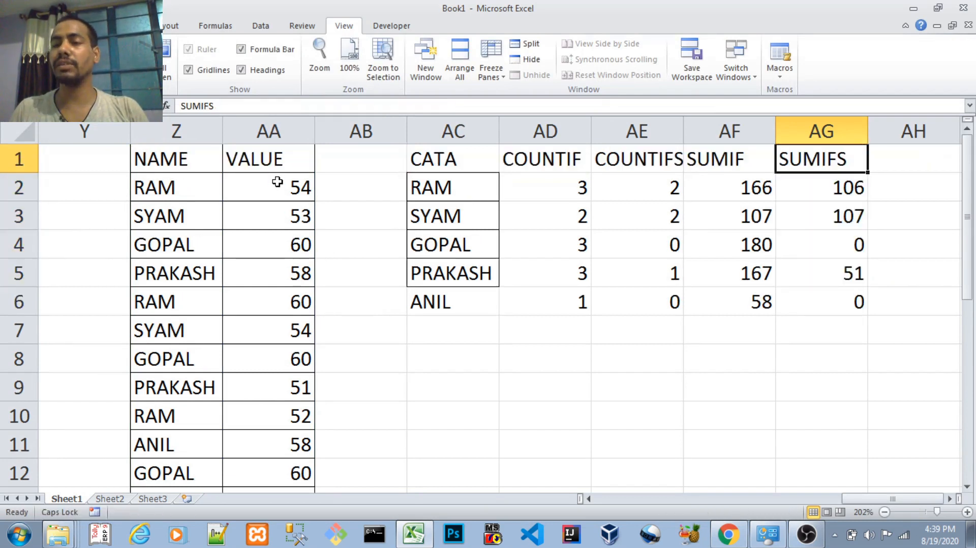
Check the SUMIF and SUMIFS results for RAM against the RAM rows in the NAME and VALUE columns.
{"action": "key", "text": "Down"}
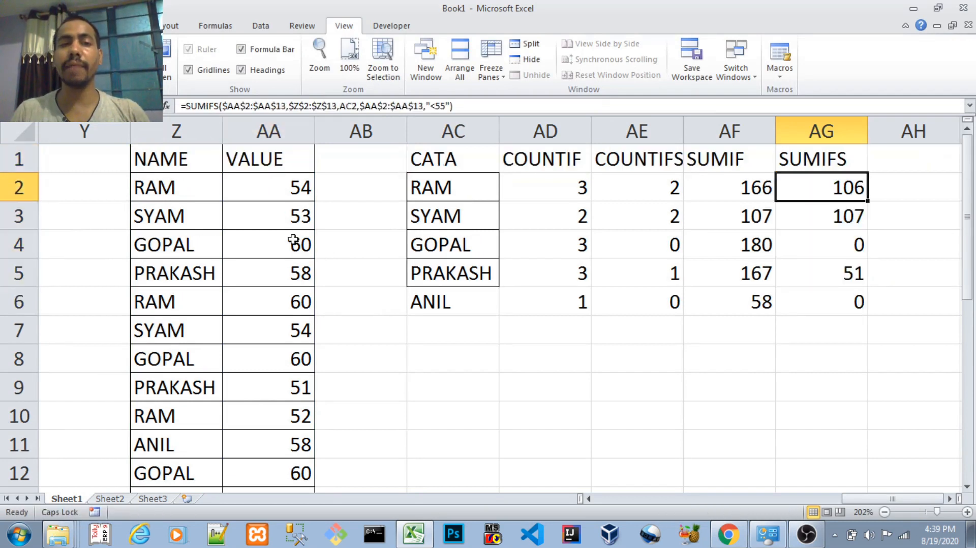
{"action": "left_click_drag", "start_coordinate": [287, 191], "coordinate": [266, 514]}
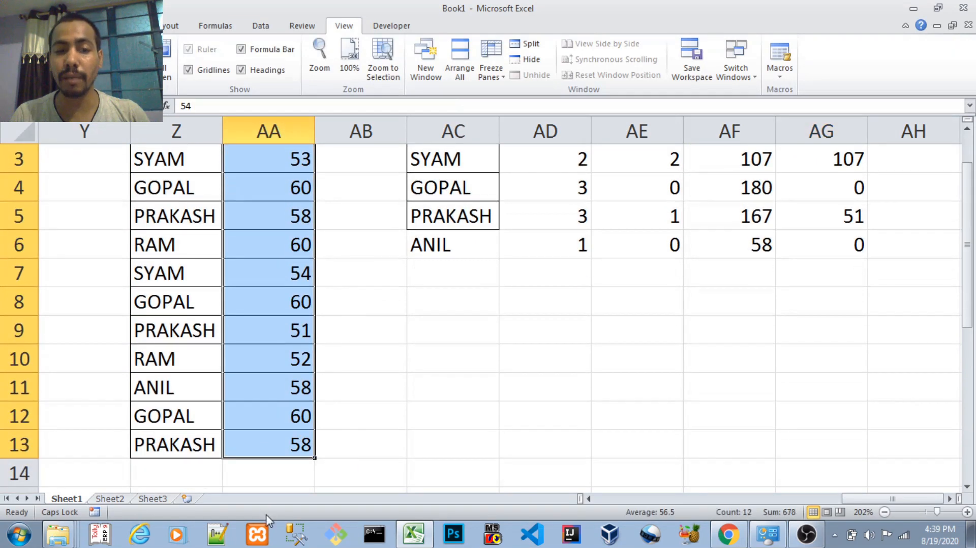
{"action": "key", "text": "Up"}
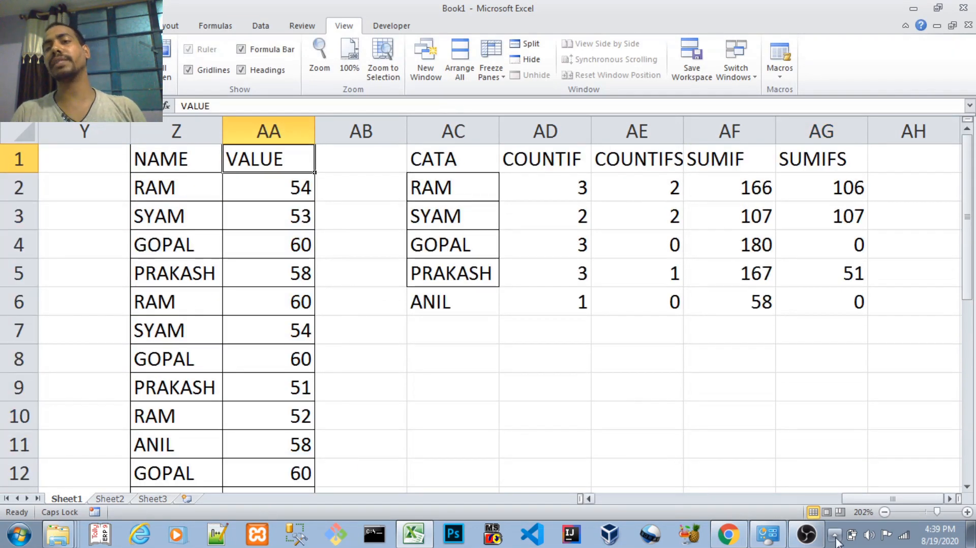
{"action": "left_click", "coordinate": [832, 192]}
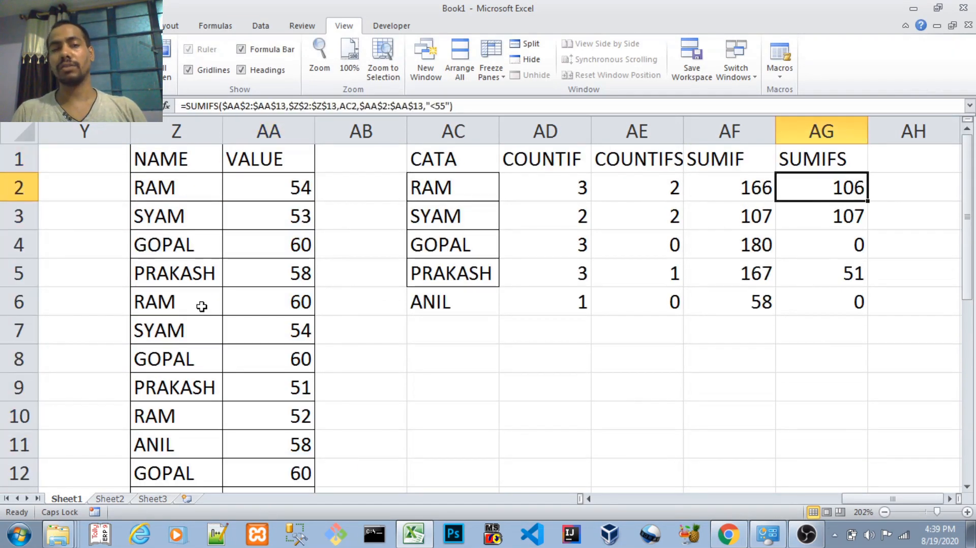
{"action": "left_click", "coordinate": [187, 184]}
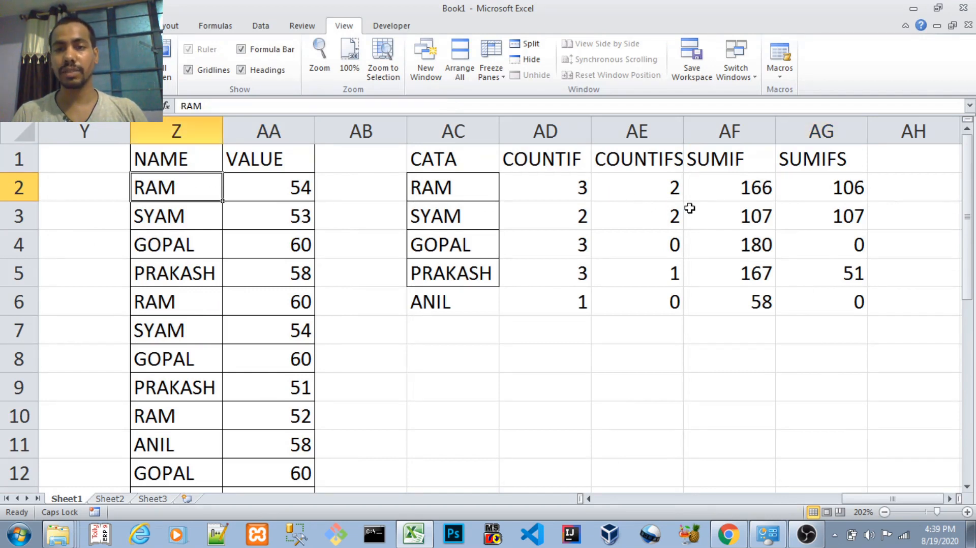
{"action": "left_click", "coordinate": [641, 179]}
{"action": "left_click_drag", "start_coordinate": [176, 189], "coordinate": [251, 185]}
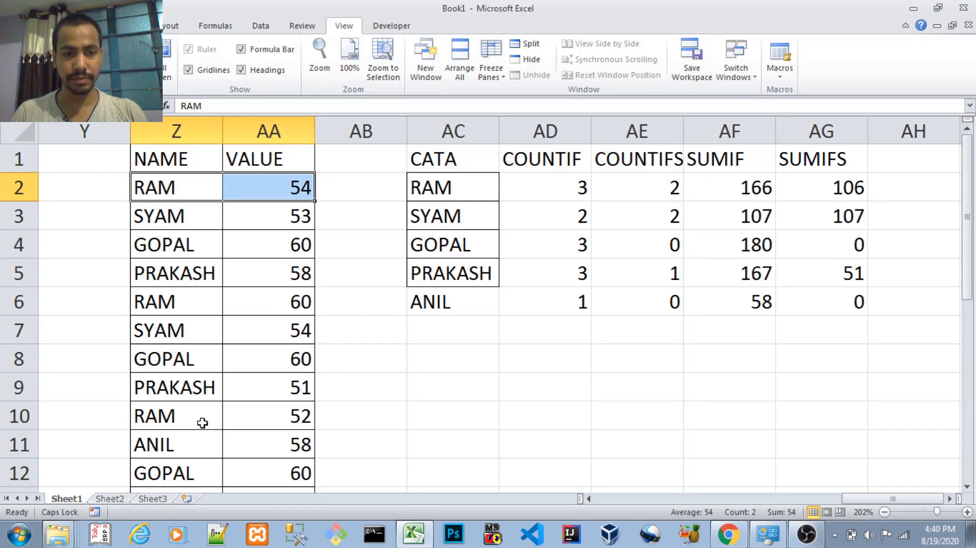
{"action": "left_click_drag", "start_coordinate": [203, 423], "coordinate": [266, 420], "text": "ctrl"}
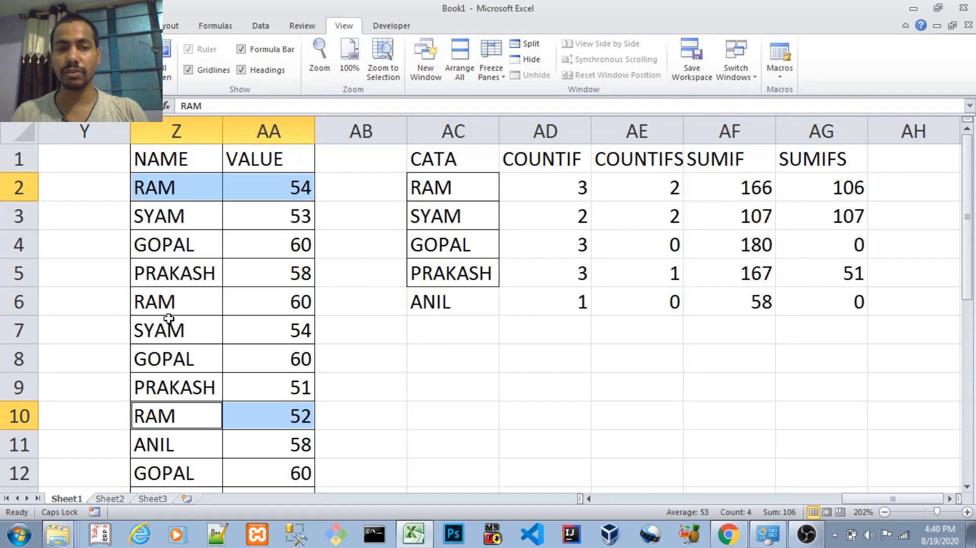
{"action": "left_click_drag", "start_coordinate": [178, 300], "coordinate": [246, 306], "text": "ctrl"}
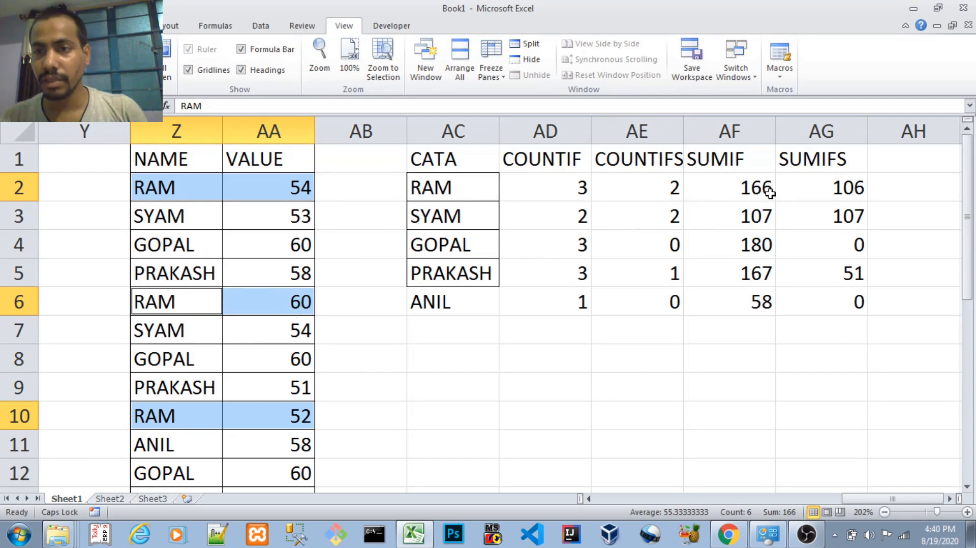
Review the whole results table in AC1:AG6, from CATA to SUMIFS.
{"action": "left_click_drag", "start_coordinate": [472, 160], "coordinate": [809, 318]}
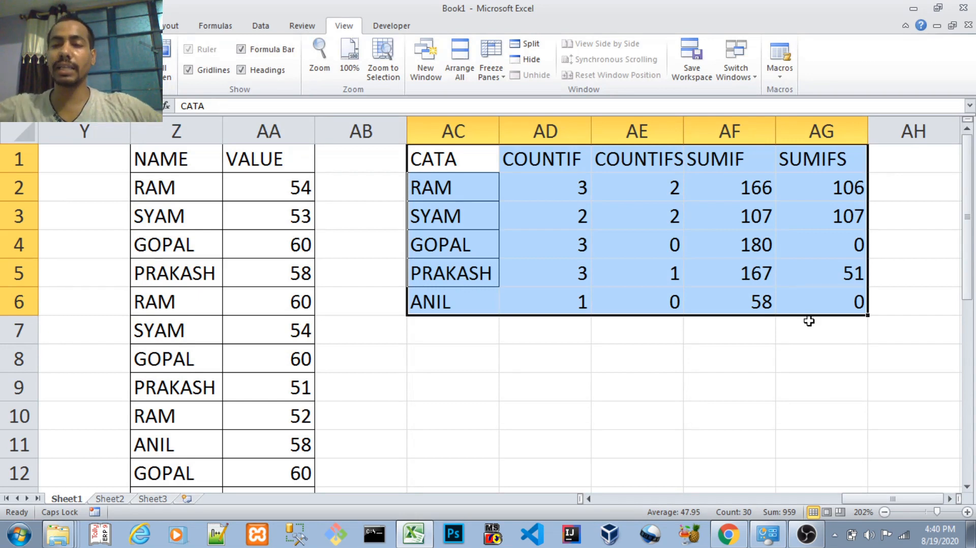
{"action": "key", "text": "Down"}
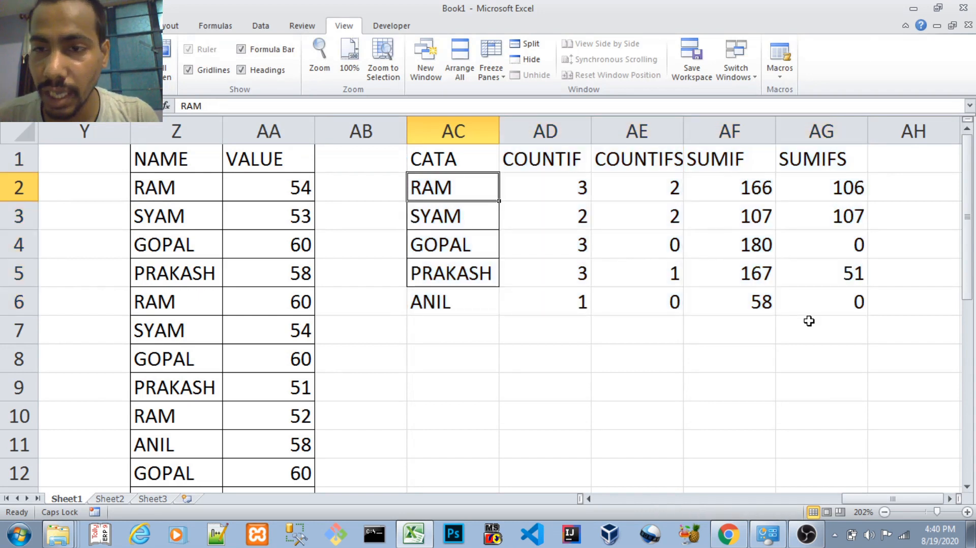
{"action": "key", "text": "Up"}
{"action": "key", "text": "ctrl+shift+Right"}
{"action": "key", "text": "ctrl+shift+Down"}
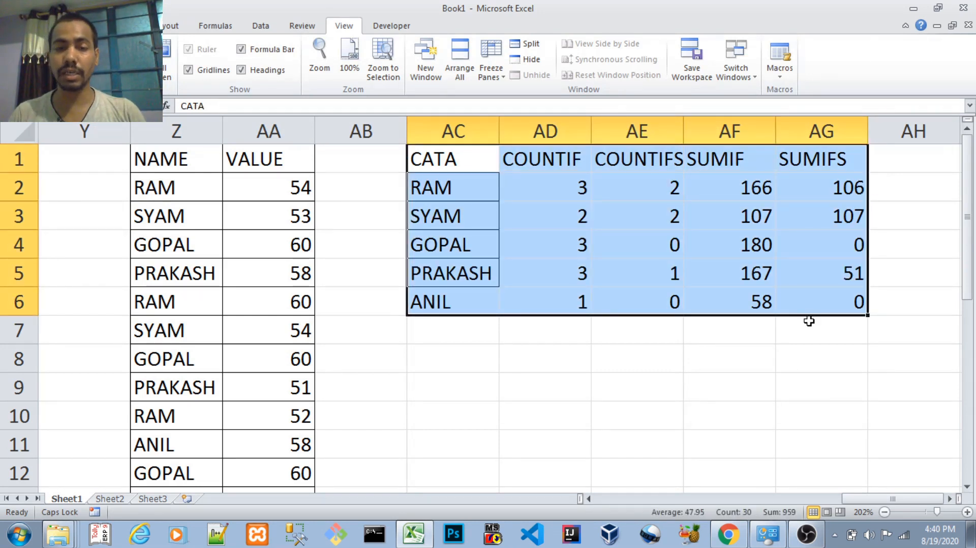
{"action": "key", "text": "Down"}
{"action": "key", "text": "Down"}
{"action": "key", "text": "Down"}
{"action": "key", "text": "Down"}
{"action": "key", "text": "Down"}
{"action": "key", "text": "Down"}
{"action": "key", "text": "Down"}
{"action": "key", "text": "Down"}
{"action": "key", "text": "Down"}
{"action": "key", "text": "Down"}
{"action": "key", "text": "Down"}
{"action": "key", "text": "Down"}
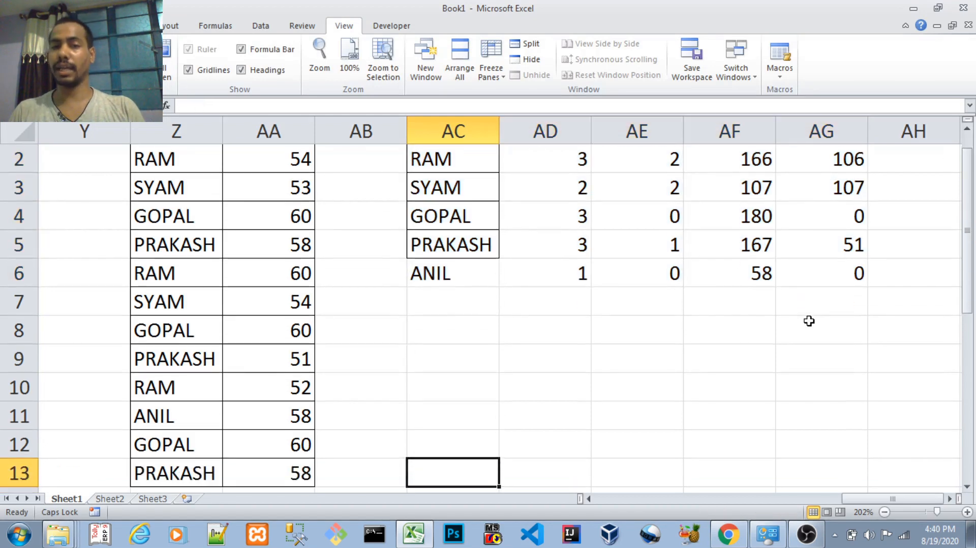
Add the heading IF in AH1, beside the SUMIFS column.
{"action": "key", "text": "ctrl+Up"}
{"action": "key", "text": "ctrl+Up"}
{"action": "key", "text": "ctrl+Right"}
{"action": "key", "text": "Right"}
{"action": "key", "text": "Right"}
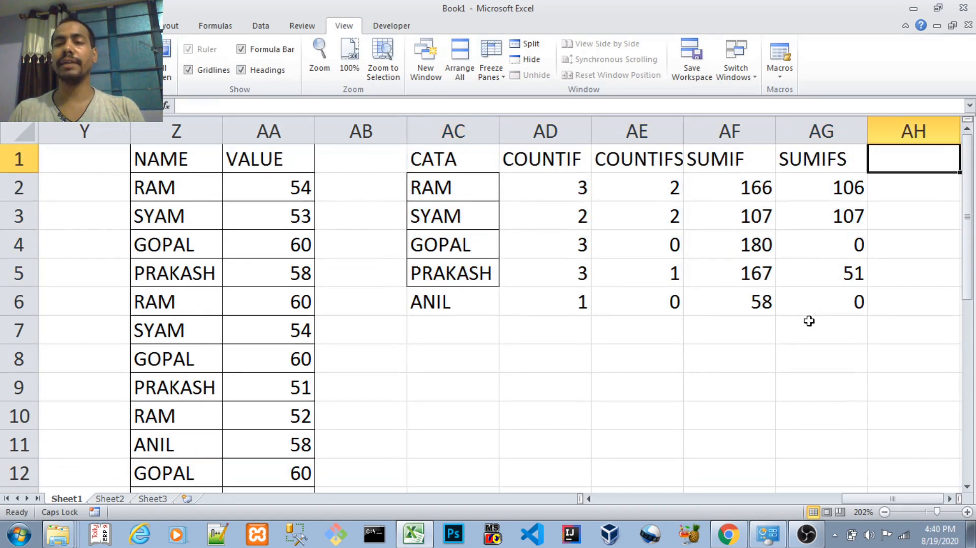
{"action": "key", "text": "ctrl+Left"}
{"action": "key", "text": "Right"}
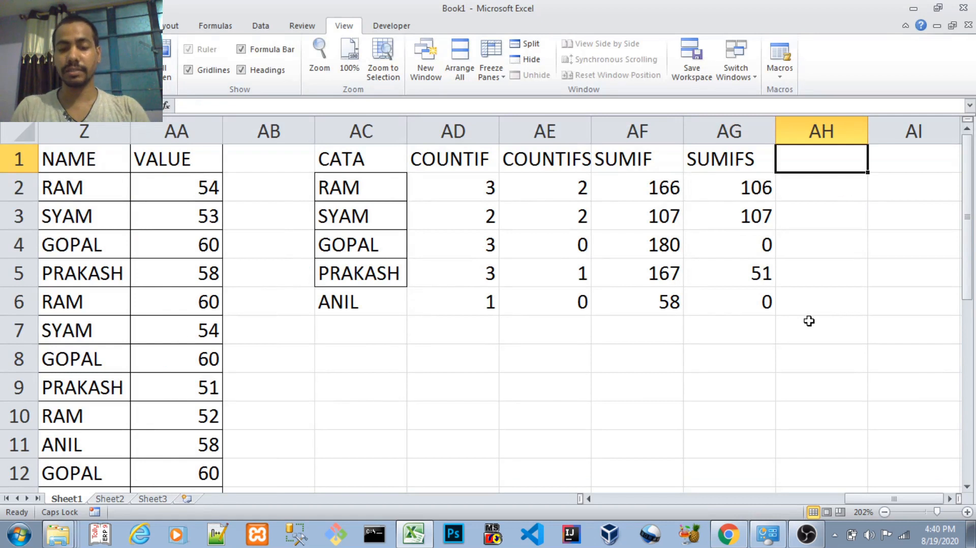
{"action": "type", "text": "IF"}
{"action": "key", "text": "Return"}
{"action": "key", "text": "Up"}
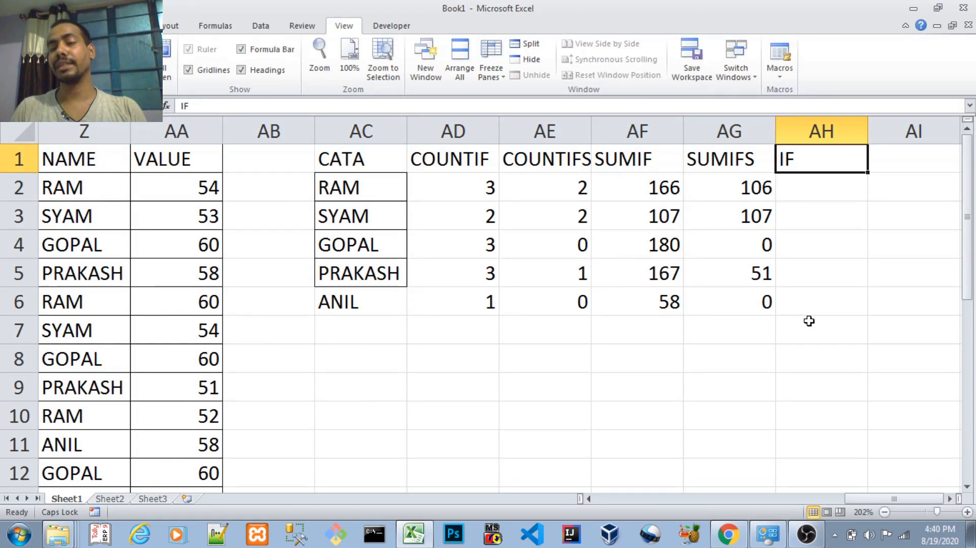
Begin an IF formula in AH2 with the first VALUE cell, AA2, as the cell to test.
{"action": "key", "text": "Down"}
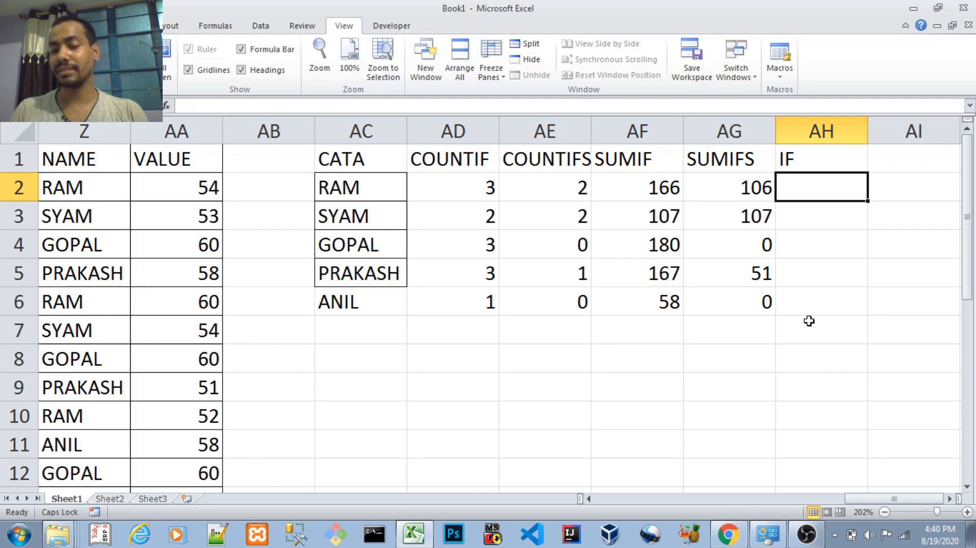
{"action": "type", "text": "=IF"}
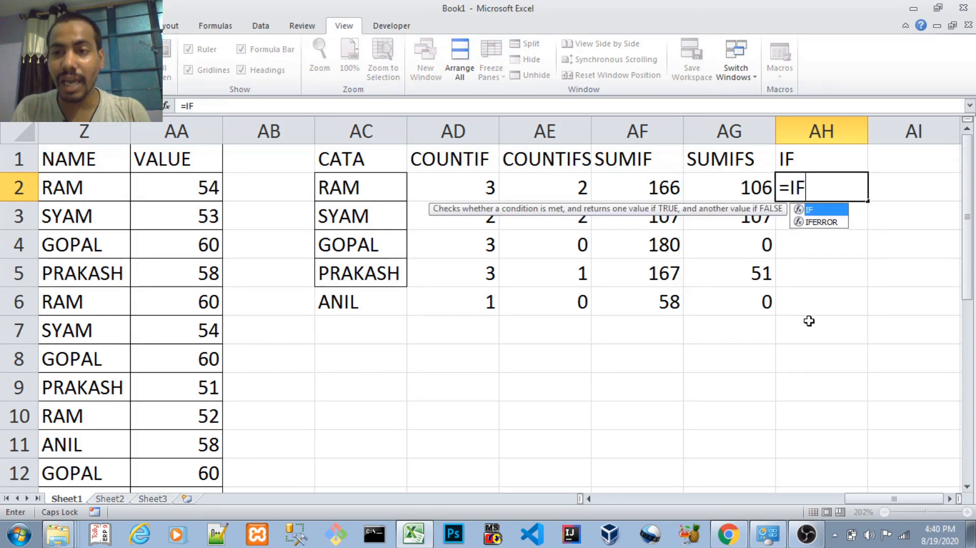
{"action": "type", "text": "("}
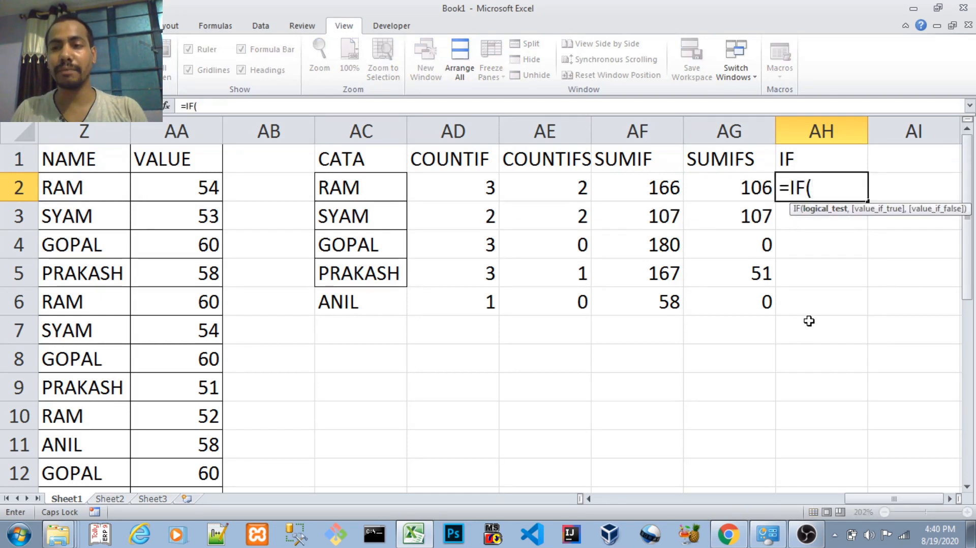
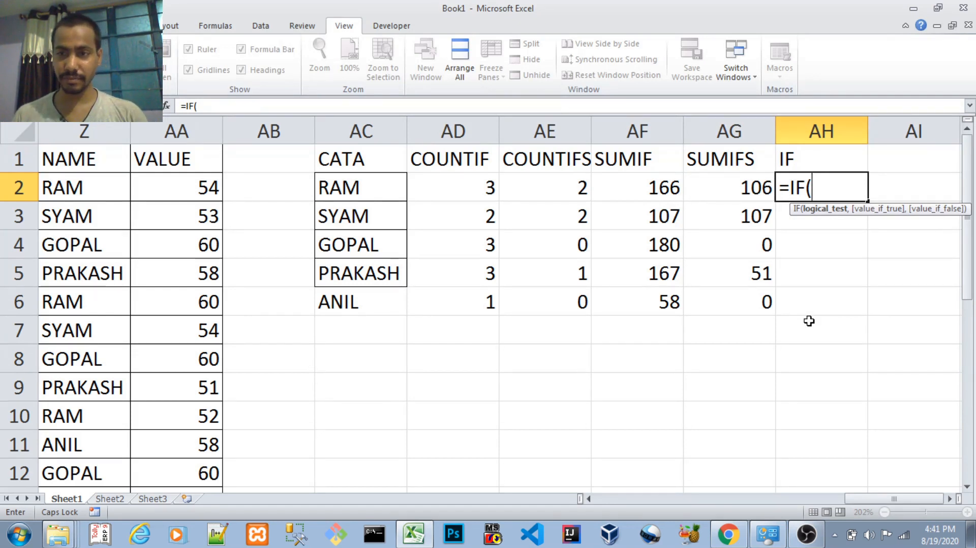
{"action": "key", "text": "Left"}
{"action": "key", "text": "Left"}
{"action": "key", "text": "Left"}
{"action": "key", "text": "Left"}
{"action": "key", "text": "Left"}
{"action": "key", "text": "Left"}
{"action": "key", "text": "Left"}
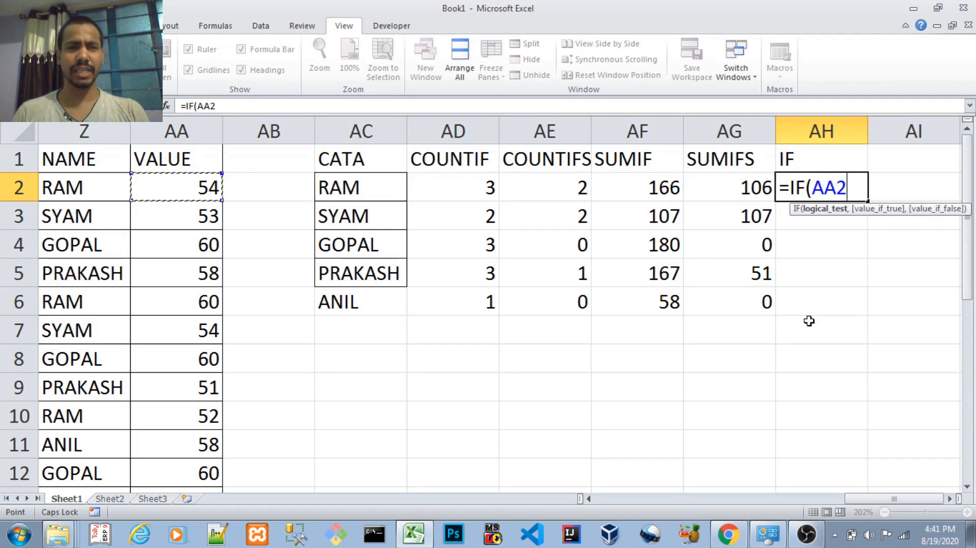
{"action": "key", "text": "shift+Down"}
{"action": "key", "text": "shift+Down"}
{"action": "key", "text": "shift+Down"}
{"action": "key", "text": "Up"}
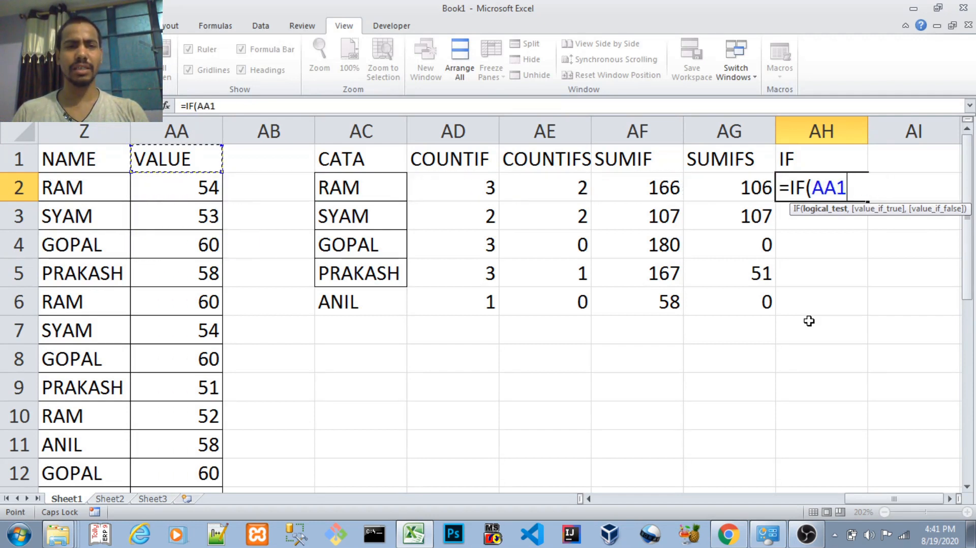
{"action": "key", "text": "Down"}
{"action": "key", "text": "ctrl+shift+Down"}
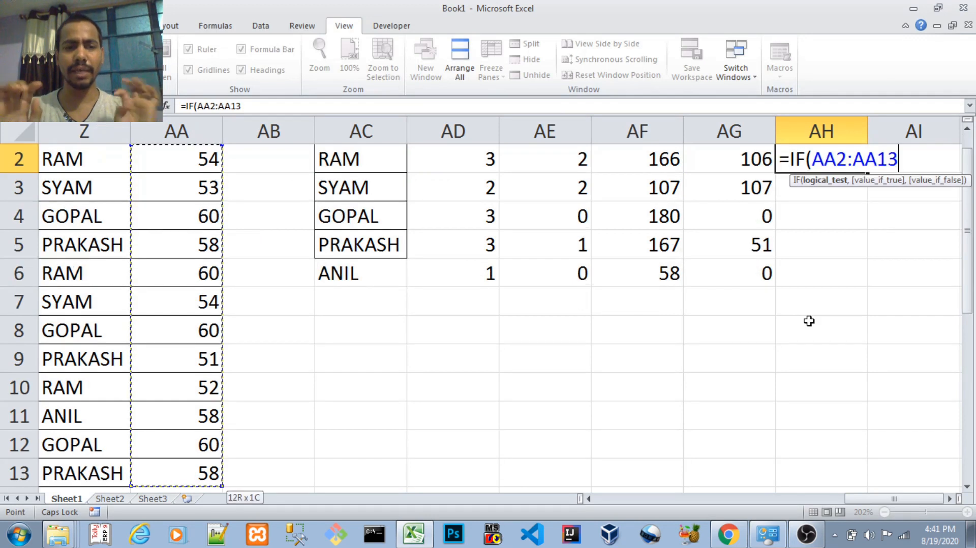
{"action": "key", "text": "Up"}
{"action": "key", "text": "Down"}
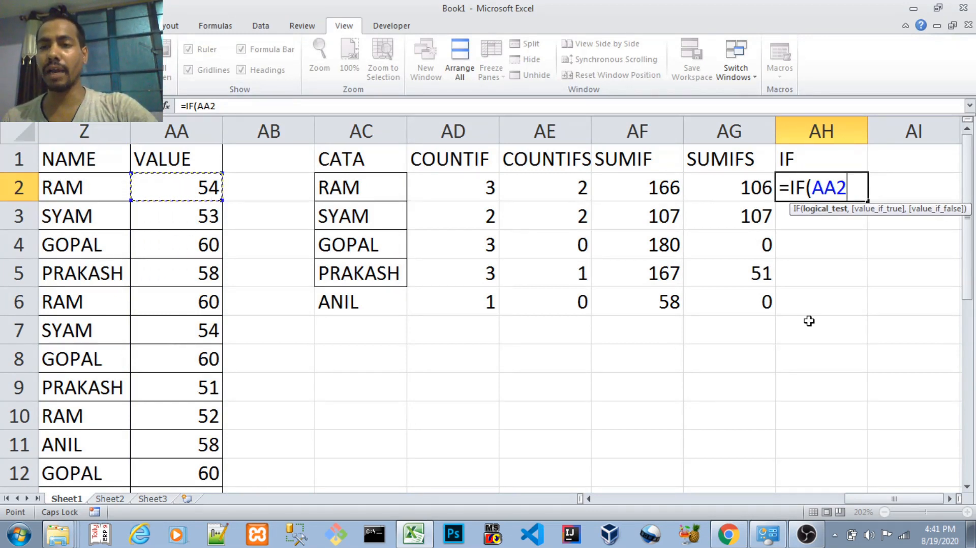
Complete the AH2 formula as =IF(AA2<55,"YES","NO"), keeping AH2 selected.
{"action": "type", "text": "<"}
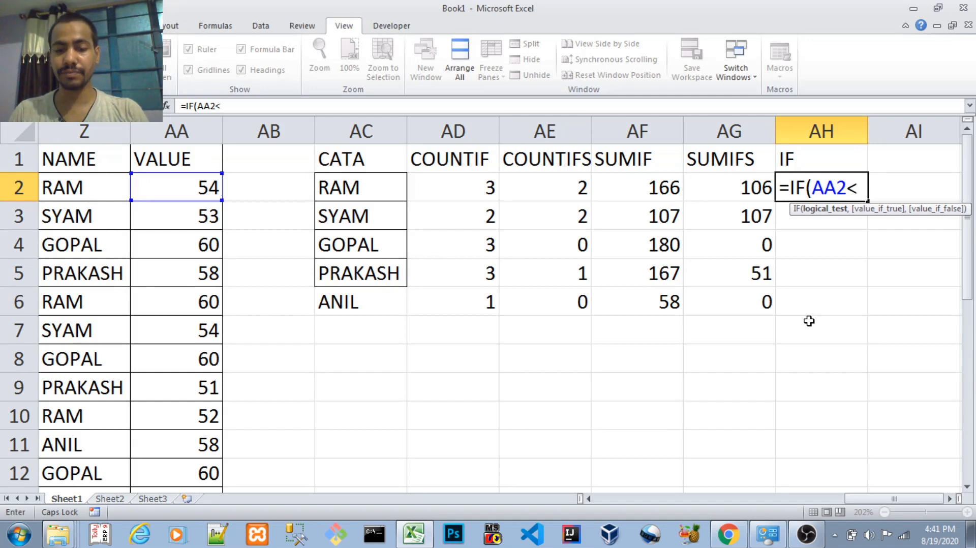
{"action": "type", "text": "55"}
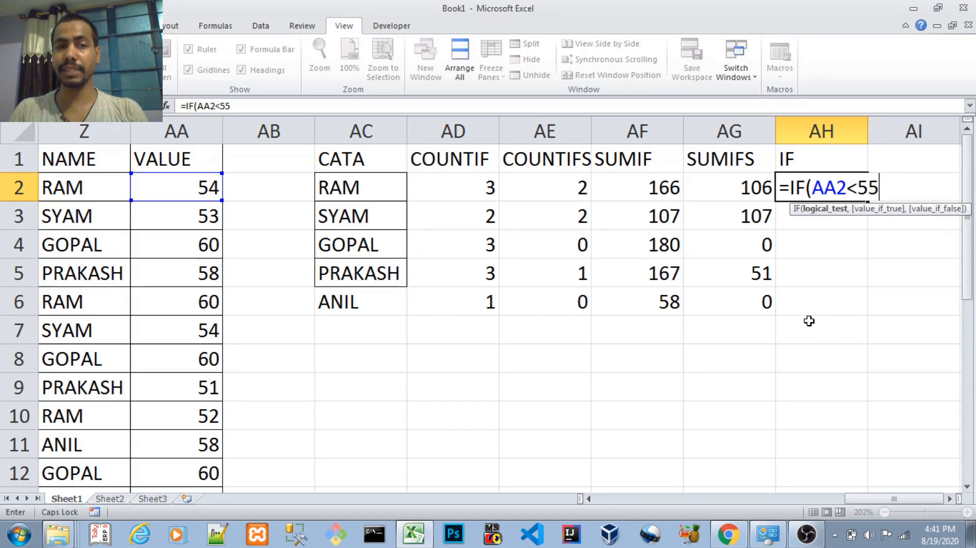
{"action": "type", "text": ","}
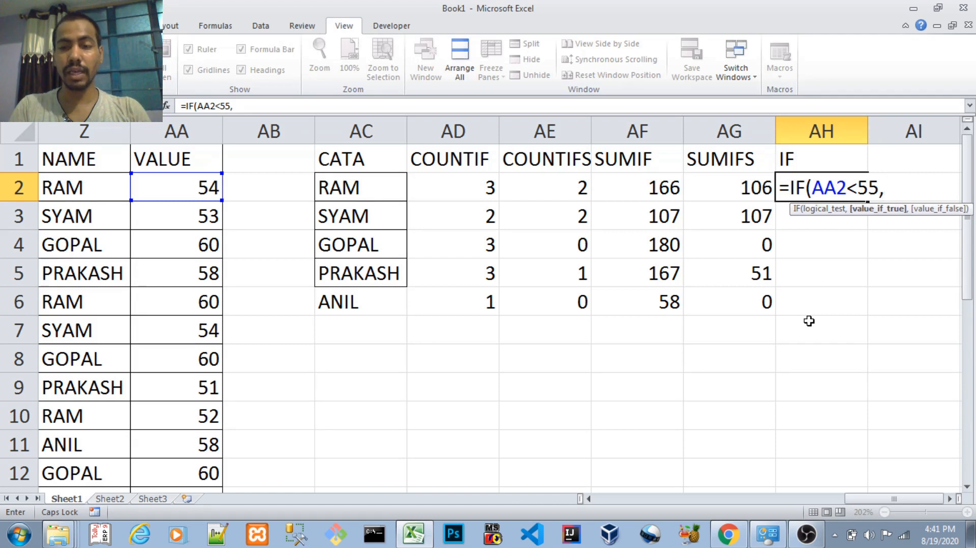
{"action": "type", "text": "\"YE"}
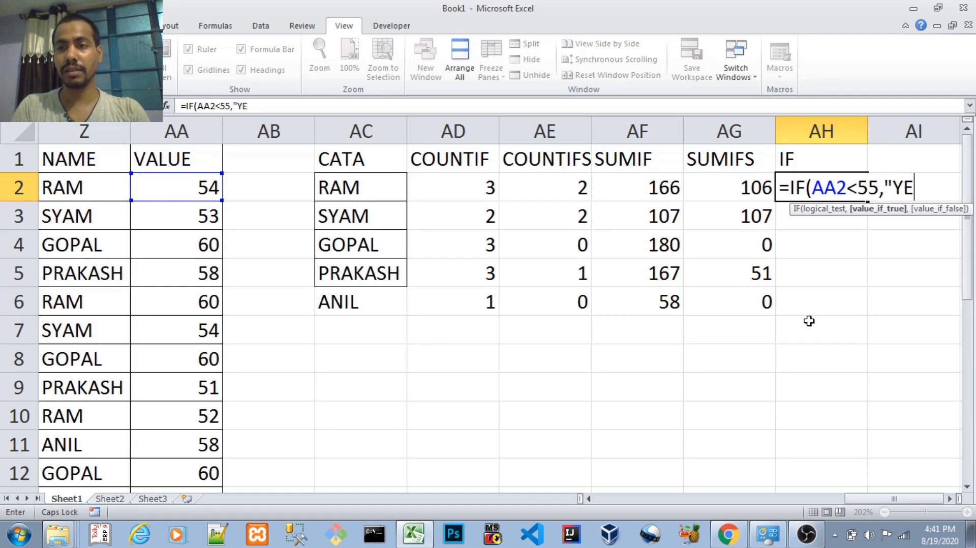
{"action": "type", "text": "S\","}
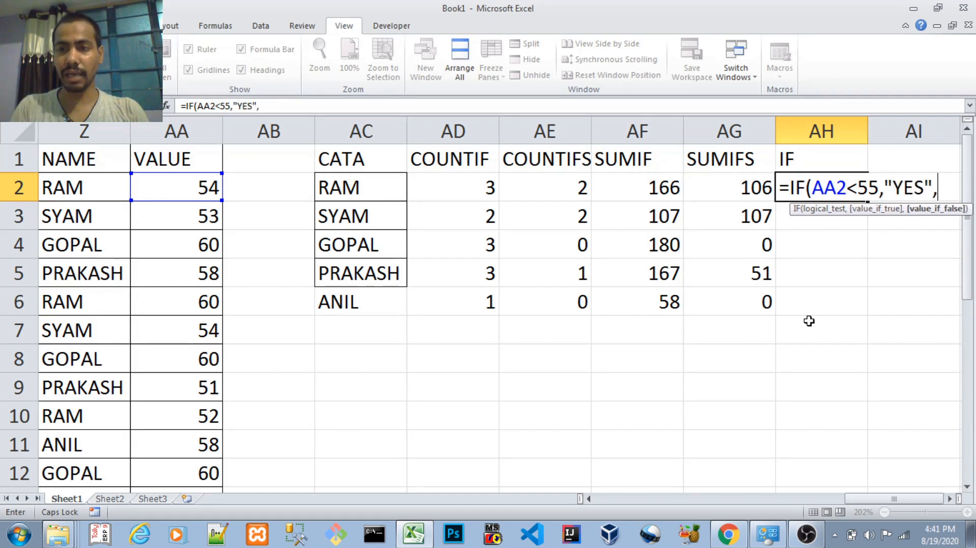
{"action": "type", "text": "\""}
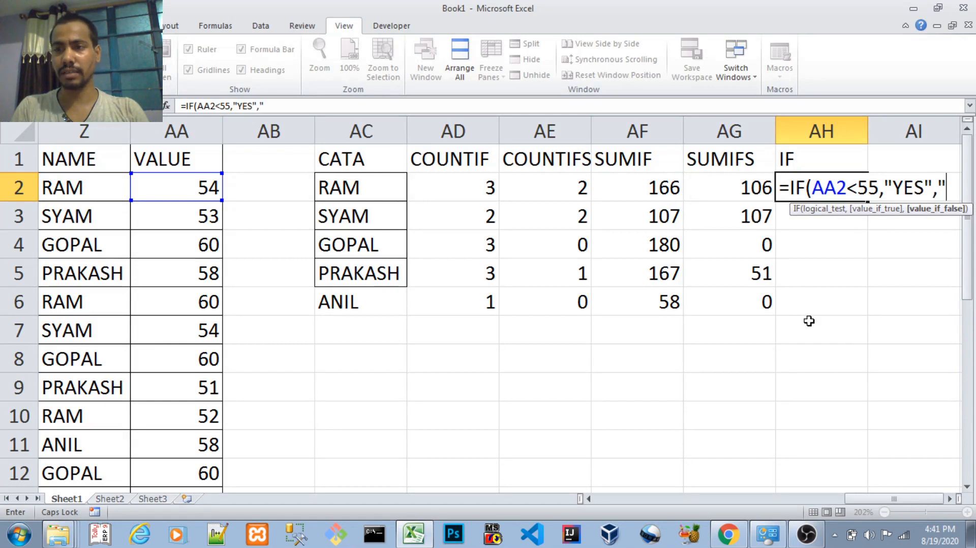
{"action": "type", "text": "NO\""}
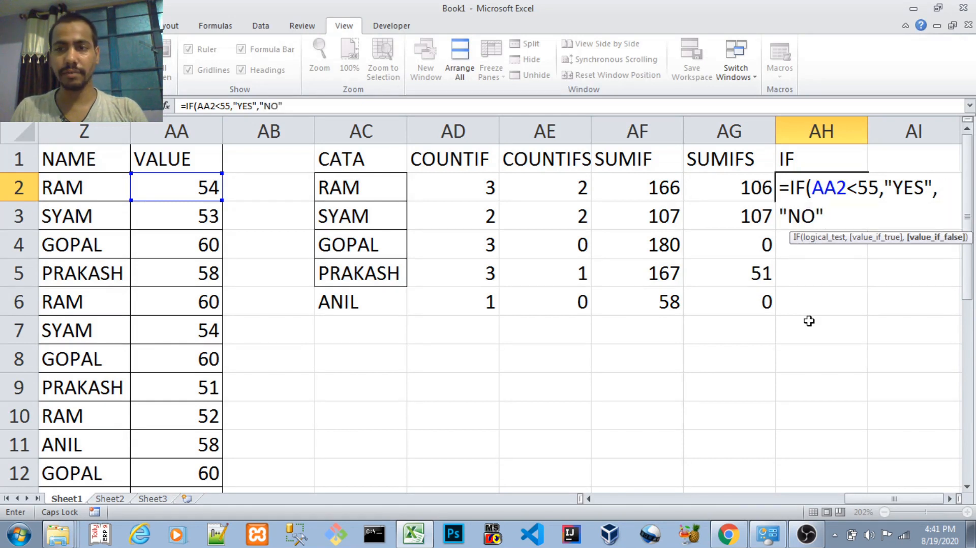
{"action": "type", "text": ")"}
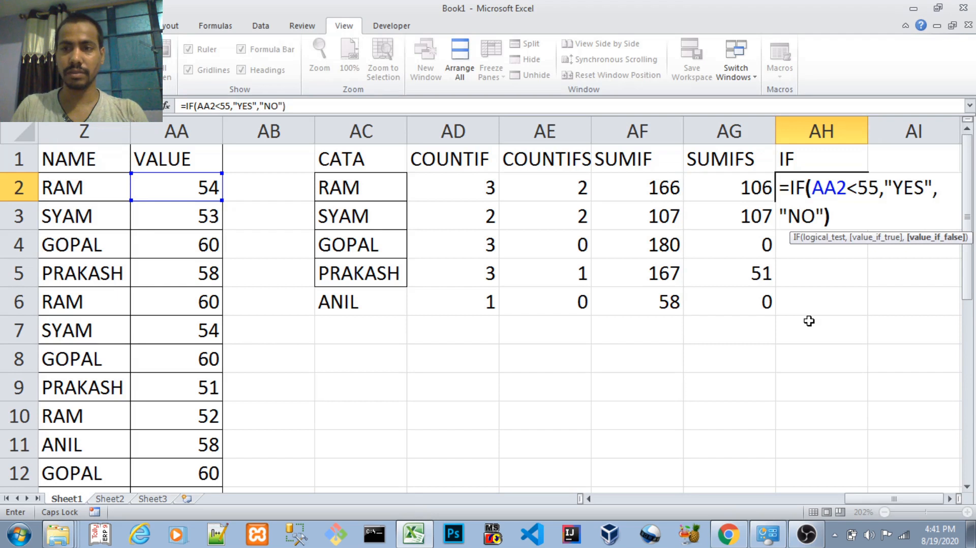
{"action": "key", "text": "ctrl+Return"}
Copy the IF formula from AH2 down through AH6.
{"action": "key", "text": "ctrl+c"}
{"action": "key", "text": "shift+Down"}
{"action": "key", "text": "shift+Down"}
{"action": "key", "text": "shift+Down"}
{"action": "key", "text": "shift+Down"}
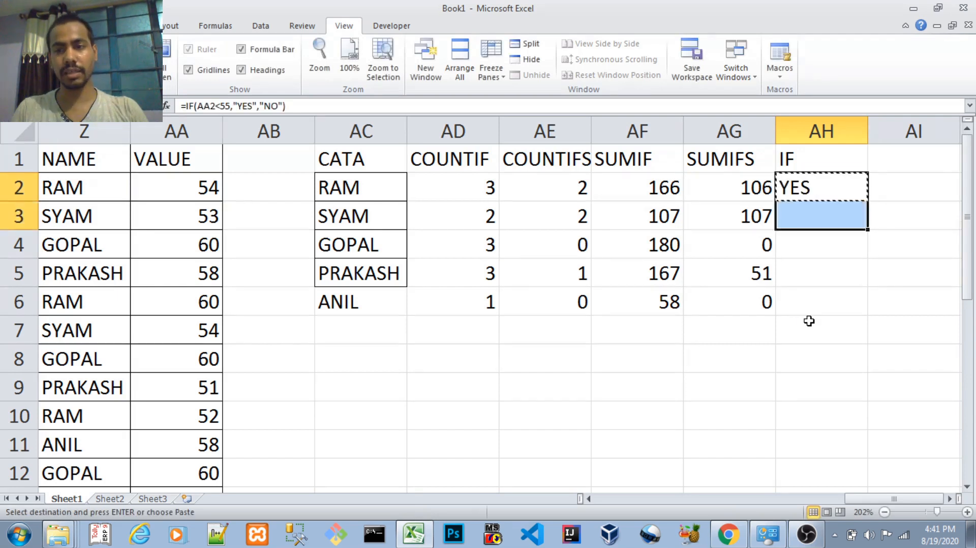
{"action": "key", "text": "Return"}
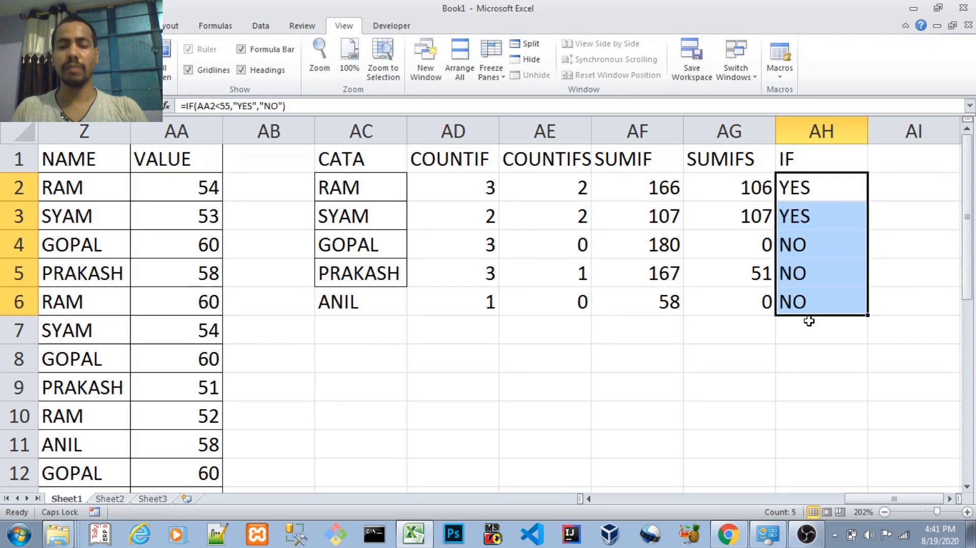
Extend the IF formula from AH6 down through AH13 to match the last VALUE row.
{"action": "key", "text": "Down"}
{"action": "key", "text": "Down"}
{"action": "key", "text": "Down"}
{"action": "key", "text": "Down"}
{"action": "key", "text": "ctrl+c"}
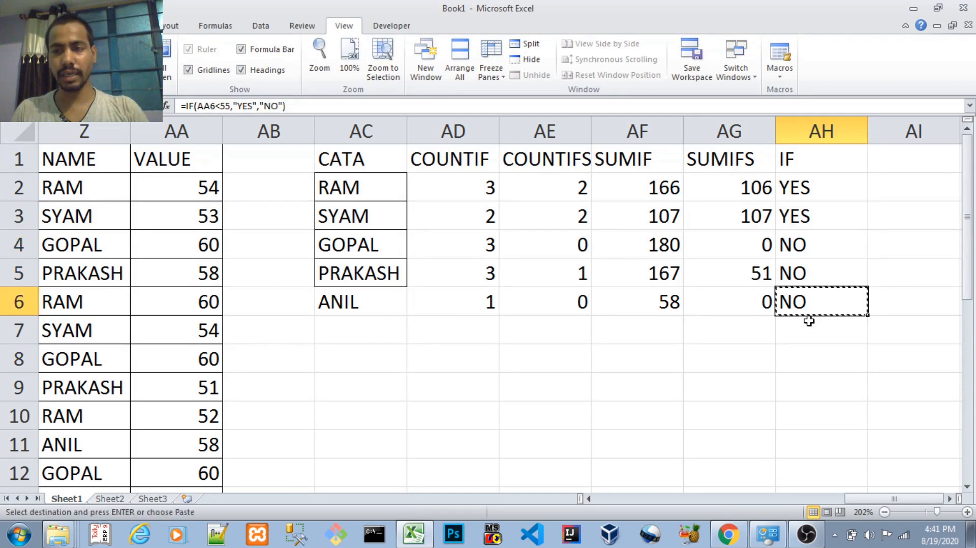
{"action": "key", "text": "shift+Down"}
{"action": "key", "text": "shift+Down"}
{"action": "key", "text": "shift+Down"}
{"action": "key", "text": "shift+Down"}
{"action": "key", "text": "shift+Down"}
{"action": "key", "text": "shift+Down"}
{"action": "key", "text": "shift+Down"}
{"action": "key", "text": "shift+Down"}
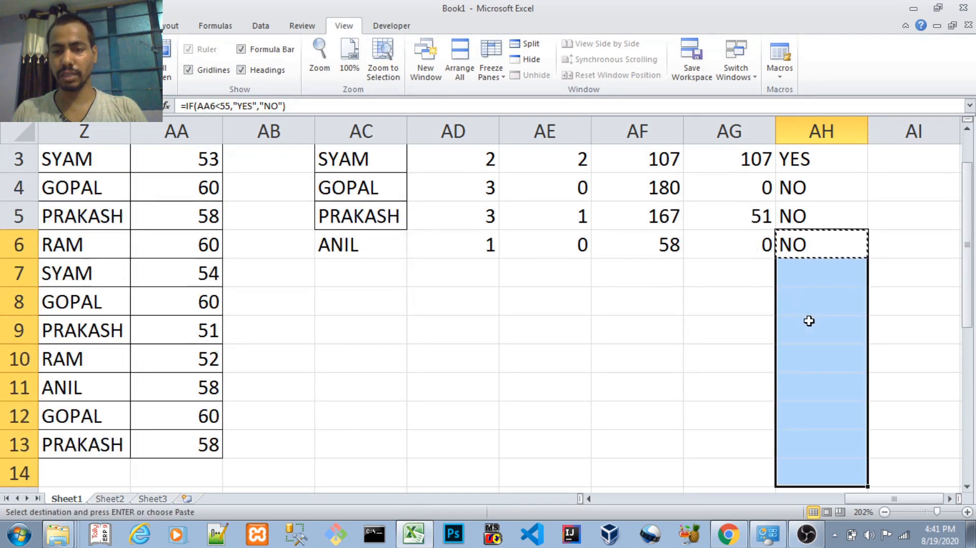
{"action": "key", "text": "shift+Up"}
{"action": "key", "text": "Return"}
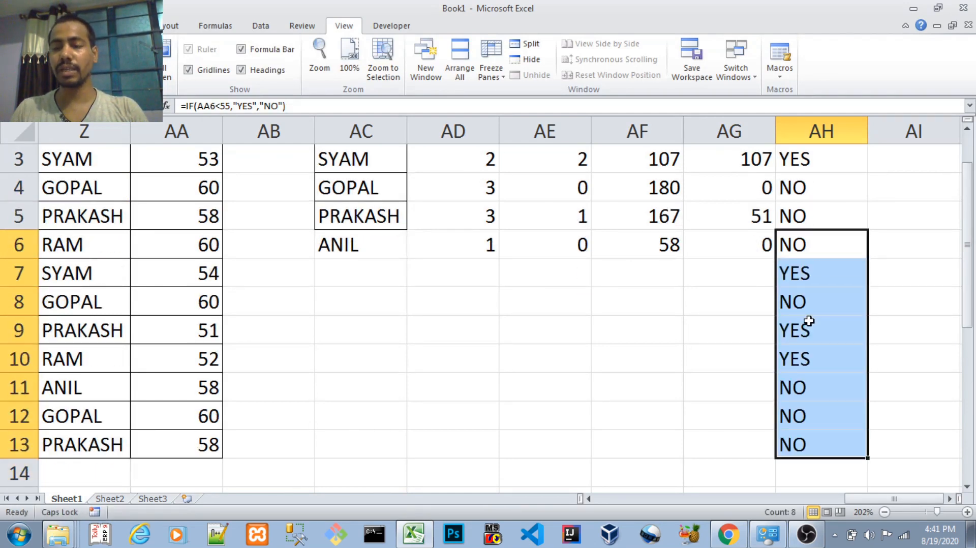
Check the YES and NO results in the IF column against the corresponding entries in the VALUE column.
{"action": "key", "text": "Up"}
{"action": "key", "text": "Up"}
{"action": "key", "text": "Up"}
{"action": "key", "text": "Up"}
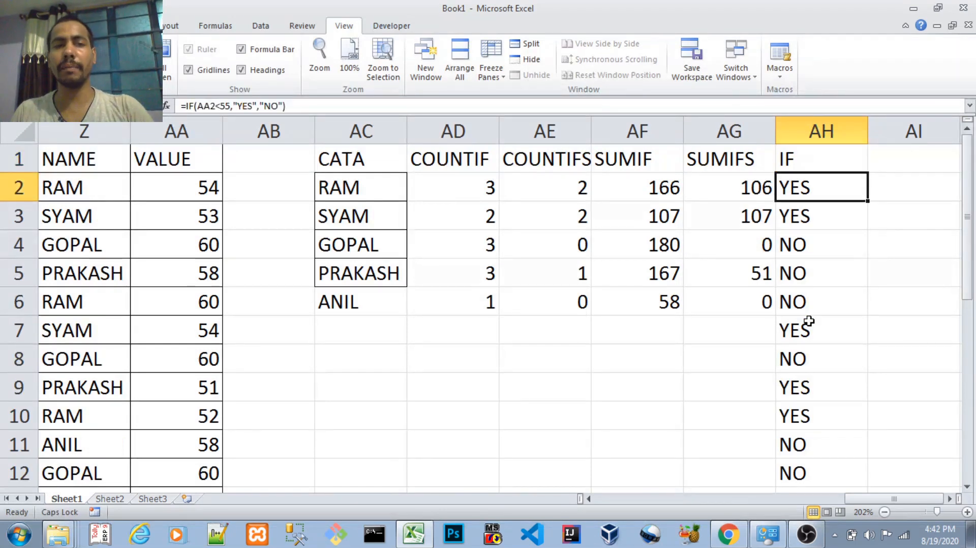
{"action": "key", "text": "Down"}
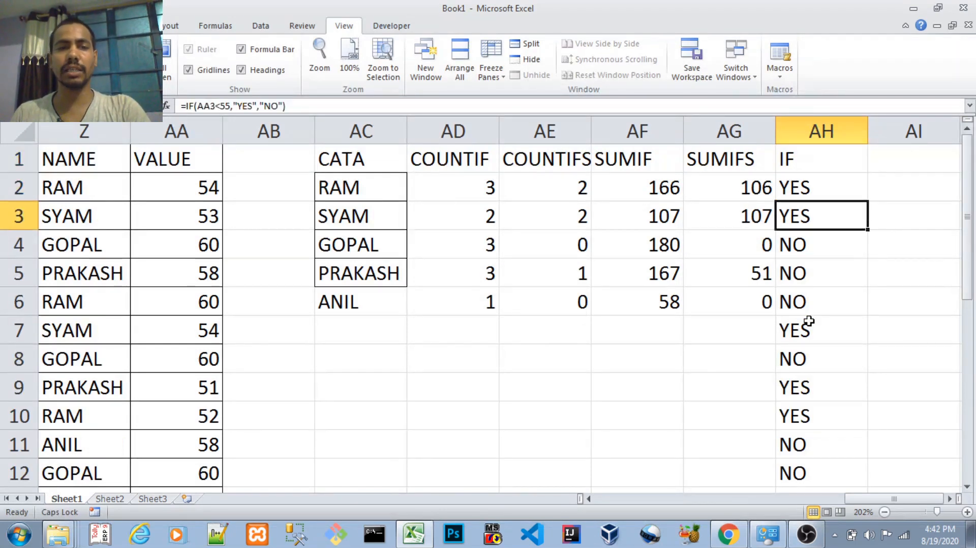
{"action": "key", "text": "Down"}
{"action": "key", "text": "Down"}
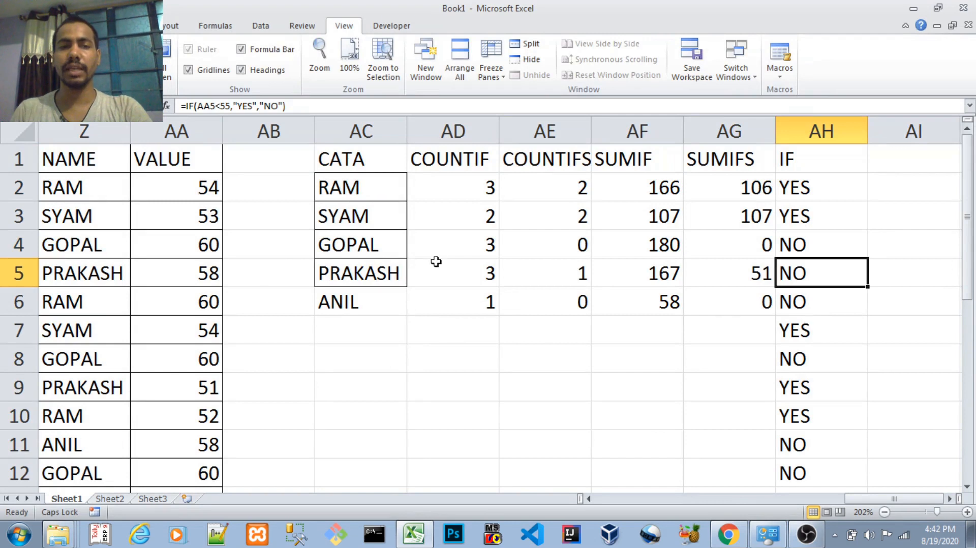
{"action": "left_click", "coordinate": [191, 274]}
{"action": "key", "text": "Right"}
{"action": "key", "text": "Right"}
{"action": "key", "text": "Right"}
{"action": "key", "text": "Right"}
{"action": "key", "text": "Right"}
{"action": "key", "text": "Right"}
{"action": "key", "text": "Right"}
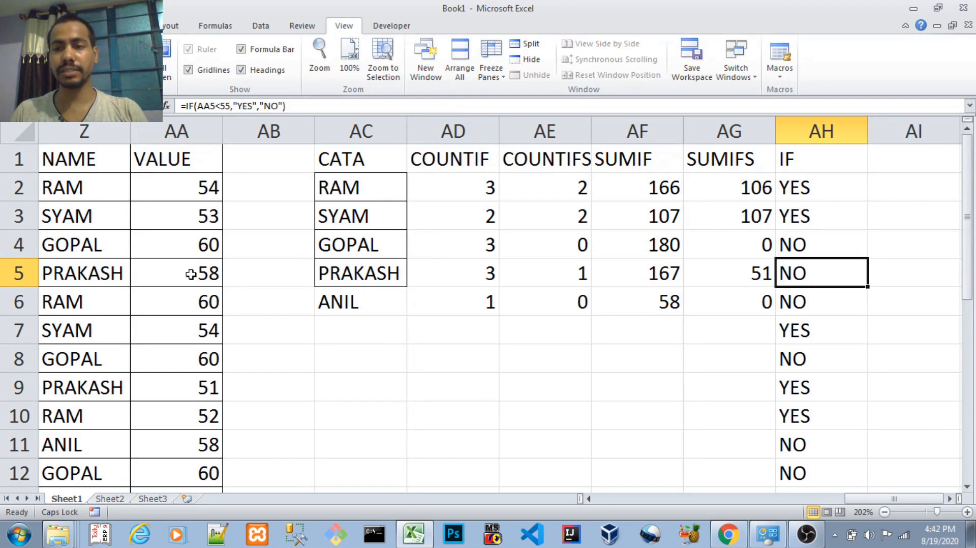
{"action": "key", "text": "Down"}
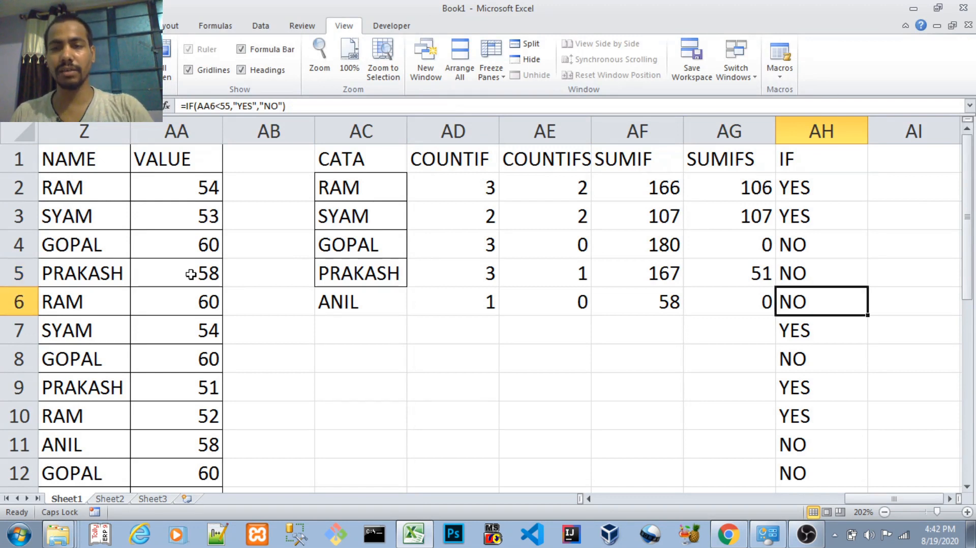
{"action": "left_click", "coordinate": [201, 304]}
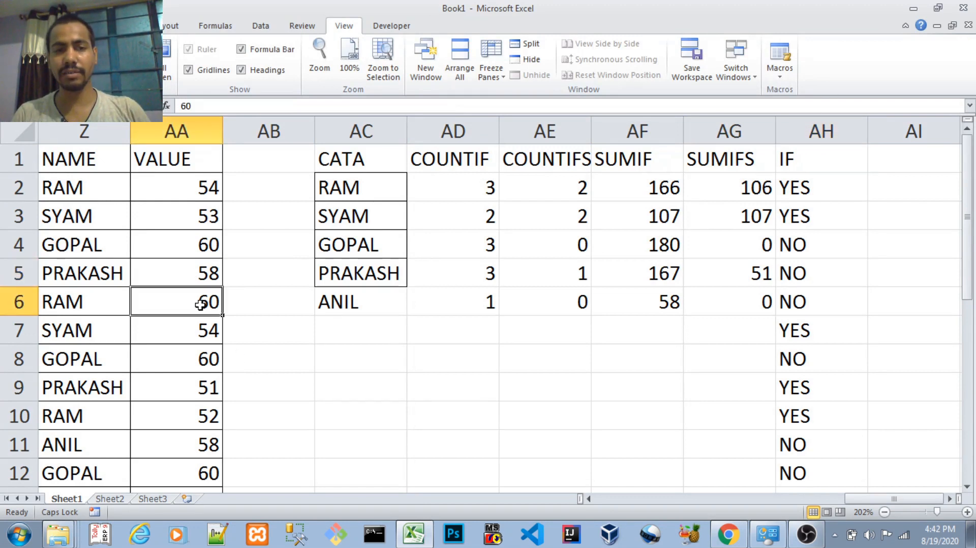
{"action": "left_click", "coordinate": [804, 332]}
{"action": "key", "text": "Down"}
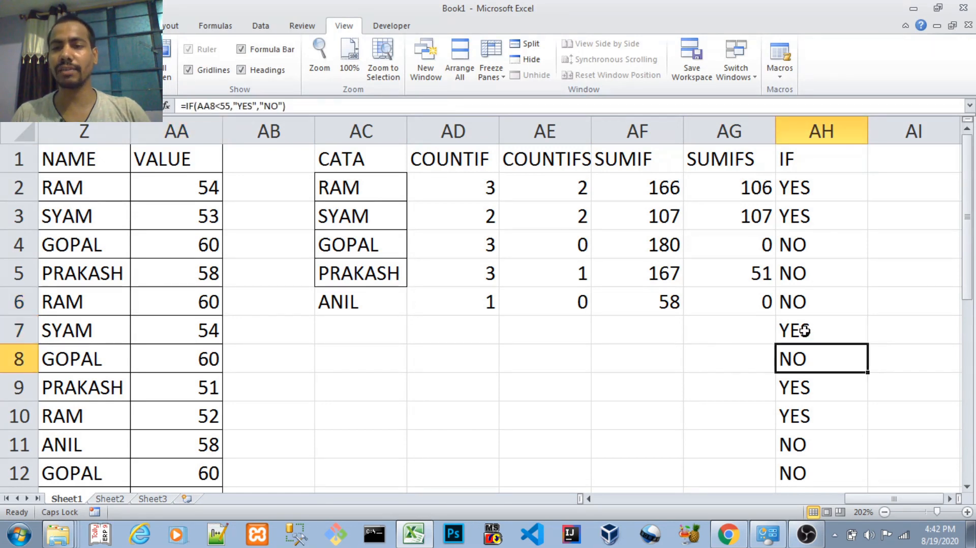
{"action": "key", "text": "Down"}
{"action": "key", "text": "Down"}
{"action": "key", "text": "Down"}
{"action": "key", "text": "Down"}
{"action": "key", "text": "Down"}
{"action": "key", "text": "ctrl+Up"}
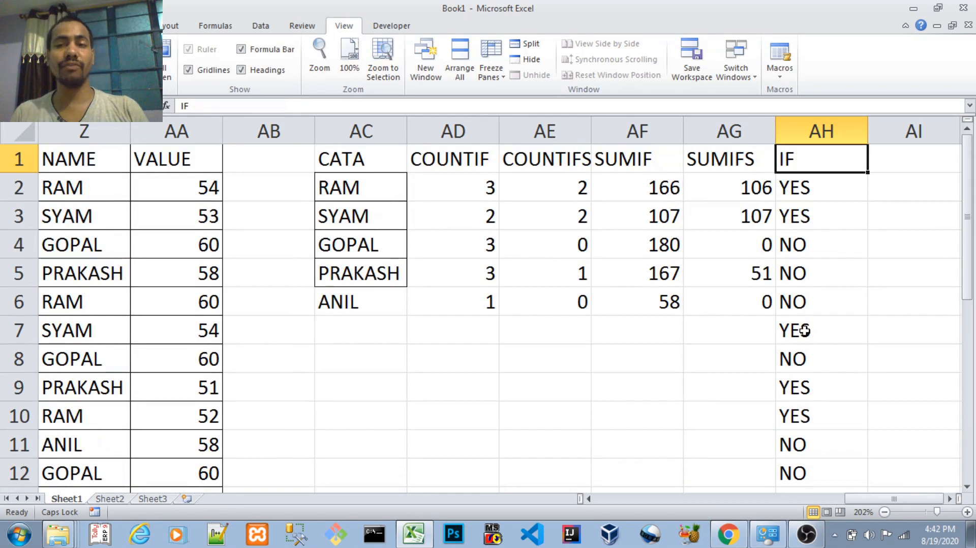
Replace the "YES" result in the AH2 IF formula with "55".
{"action": "key", "text": "Down"}
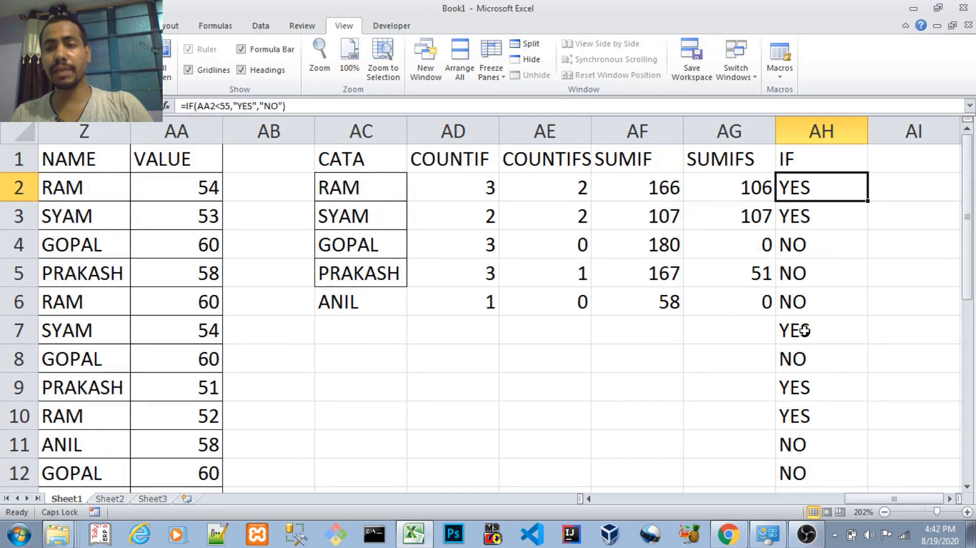
{"action": "key", "text": "F2"}
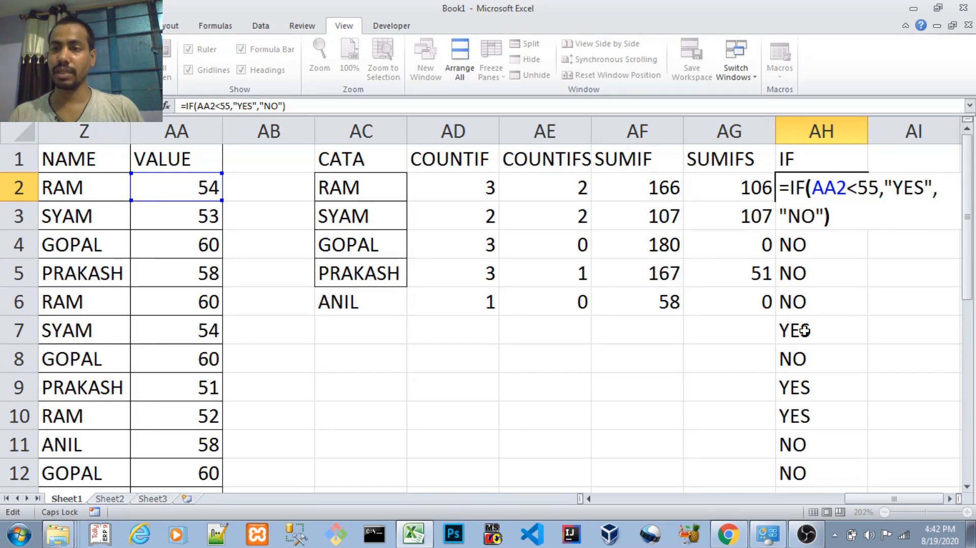
{"action": "key", "text": "Left"}
{"action": "key", "text": "Left"}
{"action": "key", "text": "Left"}
{"action": "key", "text": "Left"}
{"action": "key", "text": "Left"}
{"action": "key", "text": "Left"}
{"action": "key", "text": "Left"}
{"action": "key", "text": "Left"}
{"action": "key", "text": "Left"}
{"action": "key", "text": "Left"}
{"action": "key", "text": "Left"}
{"action": "key", "text": "Left"}
{"action": "key", "text": "Left"}
{"action": "key", "text": "Left"}
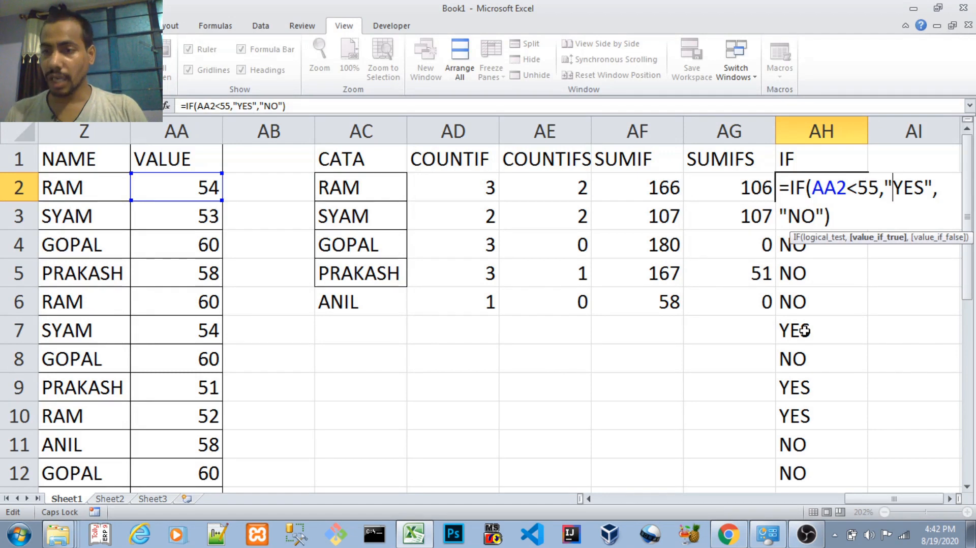
{"action": "key", "text": "Right"}
{"action": "key", "text": "Right"}
{"action": "key", "text": "Right"}
{"action": "key", "text": "Right"}
{"action": "key", "text": "Right"}
{"action": "key", "text": "Right"}
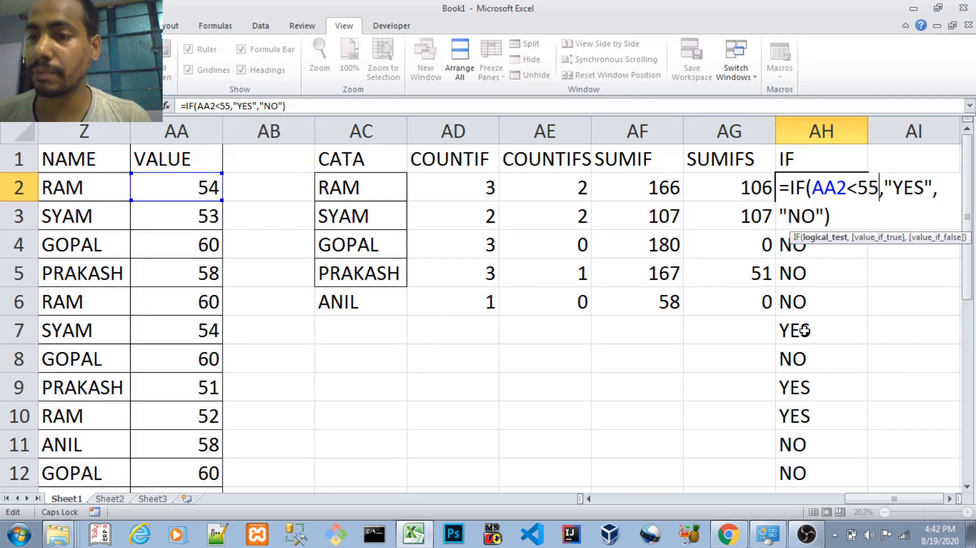
{"action": "key", "text": "Right"}
{"action": "key", "text": "Right"}
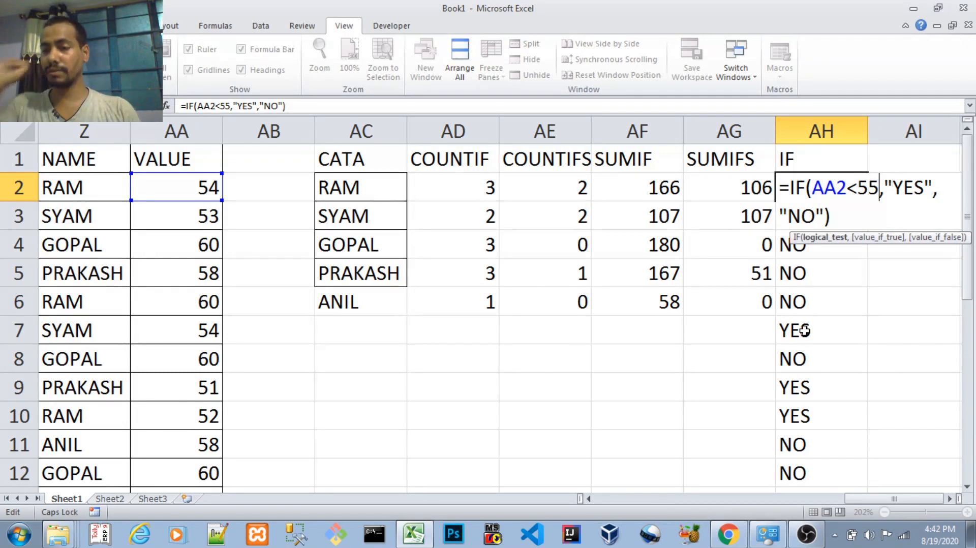
{"action": "key", "text": "shift+Right"}
{"action": "key", "text": "shift+Right"}
{"action": "key", "text": "shift+Right"}
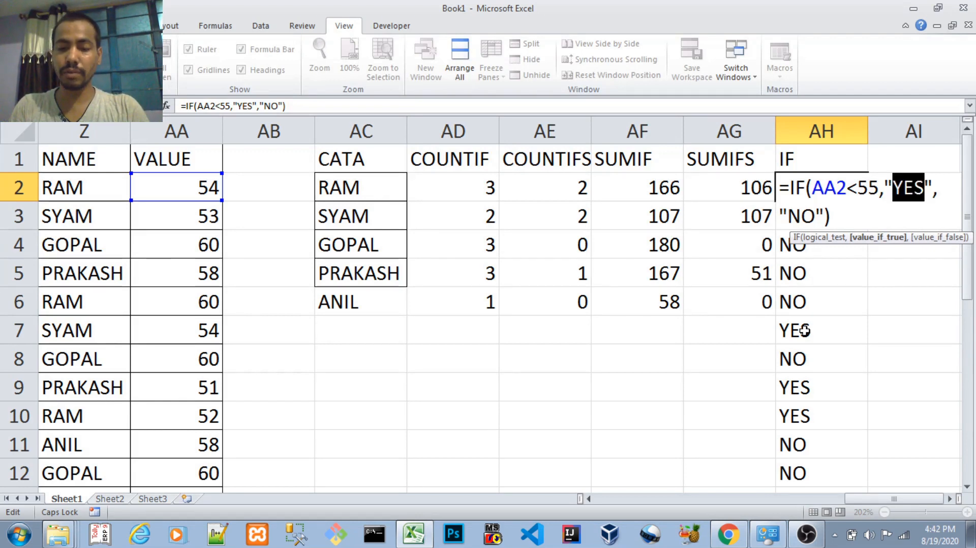
{"action": "type", "text": "55"}
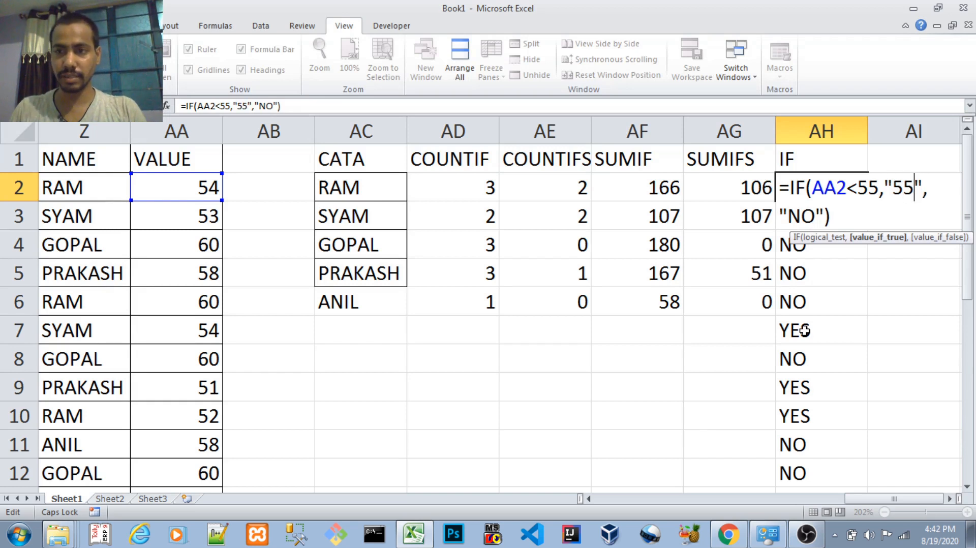
Replace the "NO" result in the AH2 formula with the start of a nested IF function.
{"action": "key", "text": "Right"}
{"action": "key", "text": "Right"}
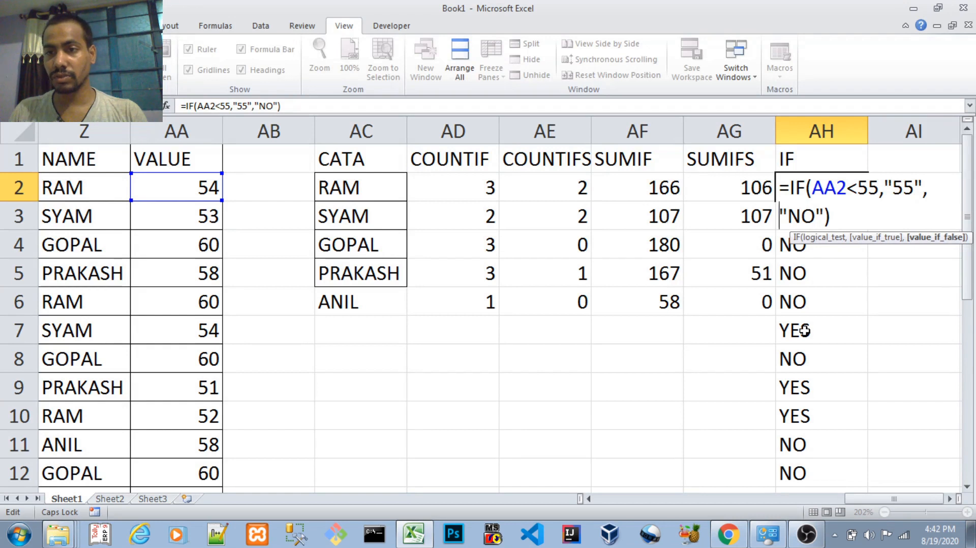
{"action": "key", "text": "shift+Right"}
{"action": "key", "text": "shift+Right"}
{"action": "key", "text": "shift+Right"}
{"action": "key", "text": "shift+Right"}
{"action": "type", "text": "IF"}
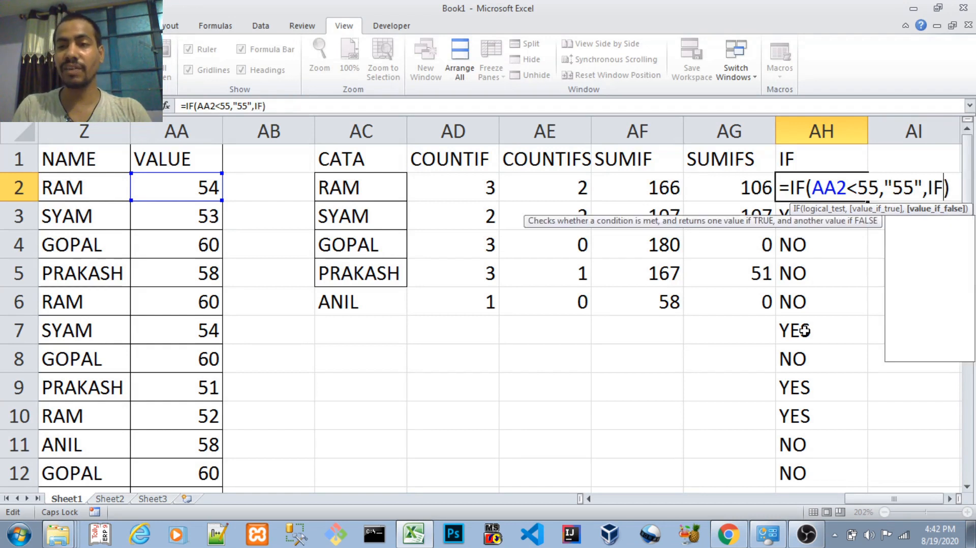
{"action": "type", "text": "("}
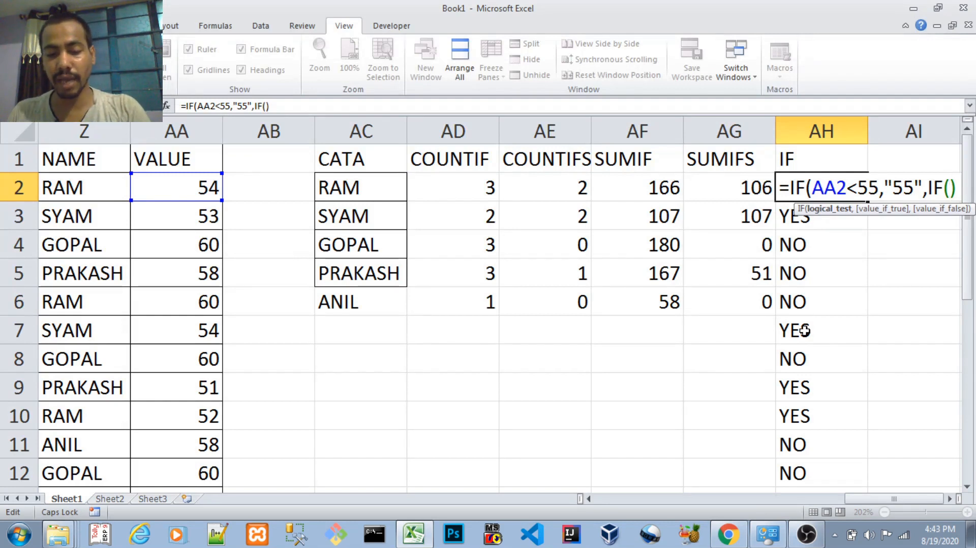
{"action": "type", "text": "65"}
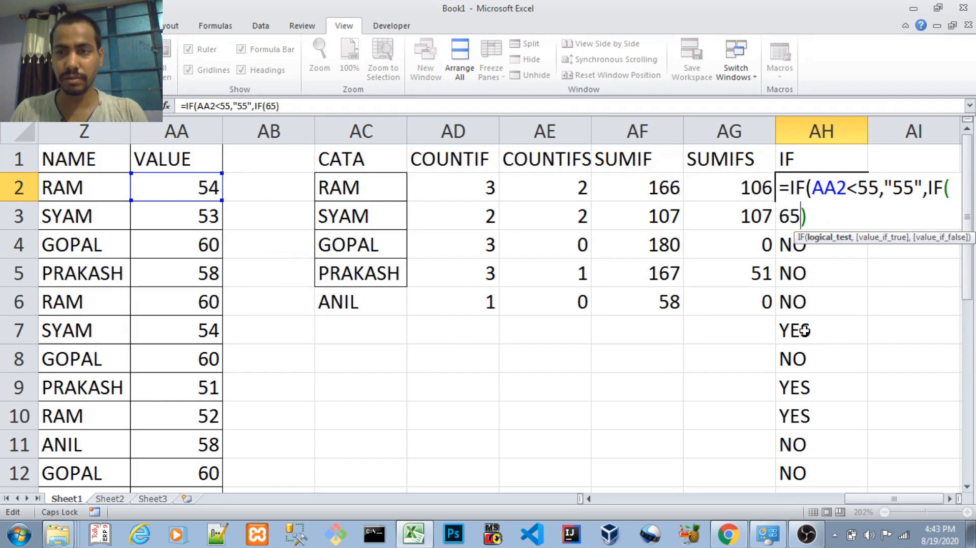
{"action": "key", "text": "BackSpace"}
{"action": "key", "text": "BackSpace"}
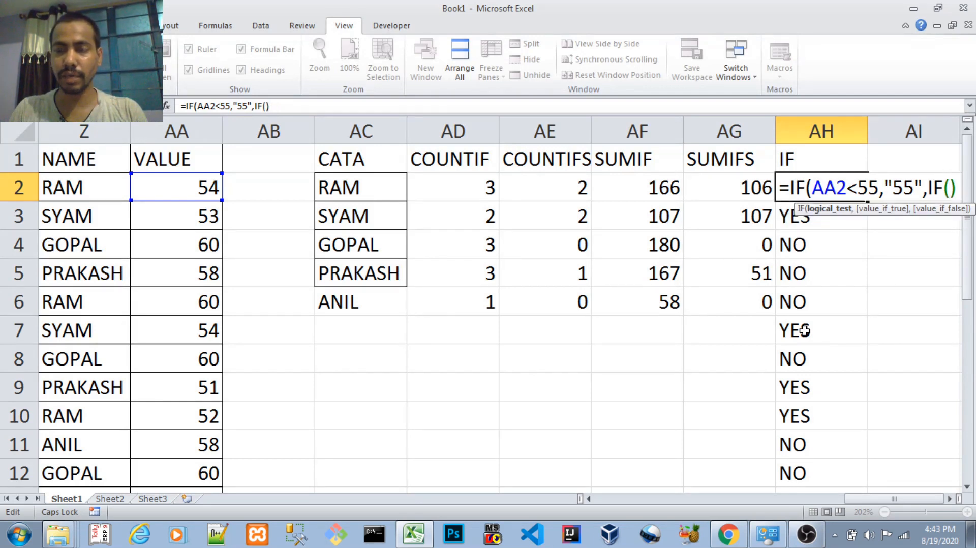
{"action": "type", "text": "58"}
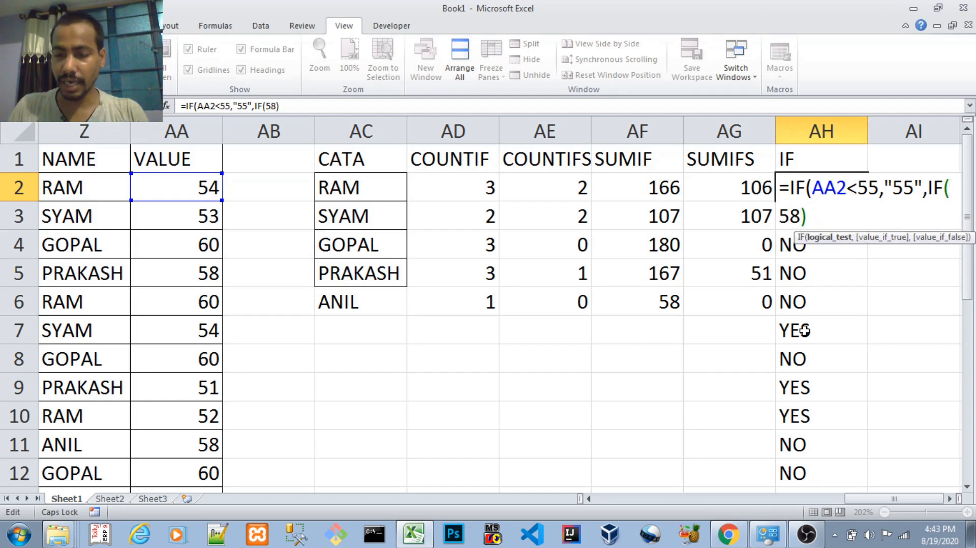
{"action": "type", "text": "<"}
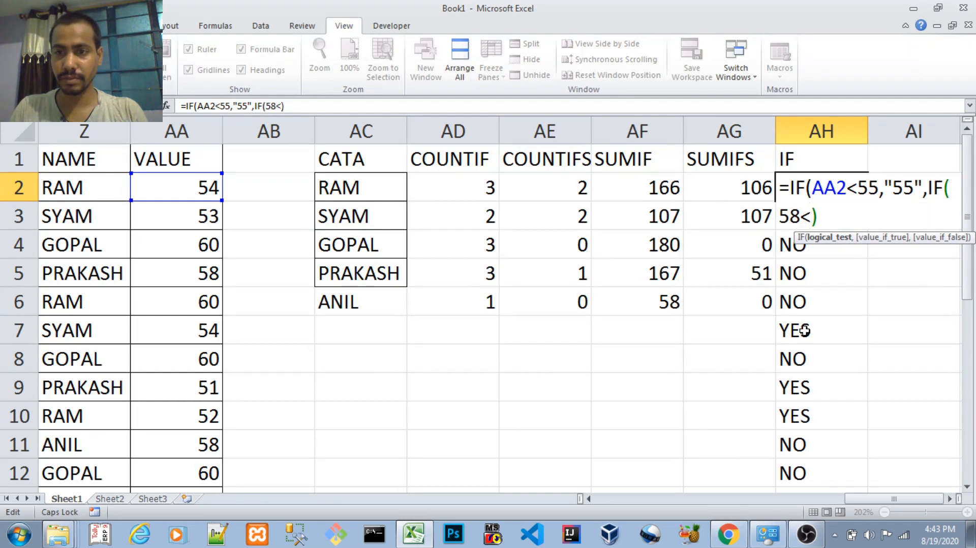
{"action": "key", "text": "BackSpace"}
{"action": "key", "text": "BackSpace"}
{"action": "key", "text": "BackSpace"}
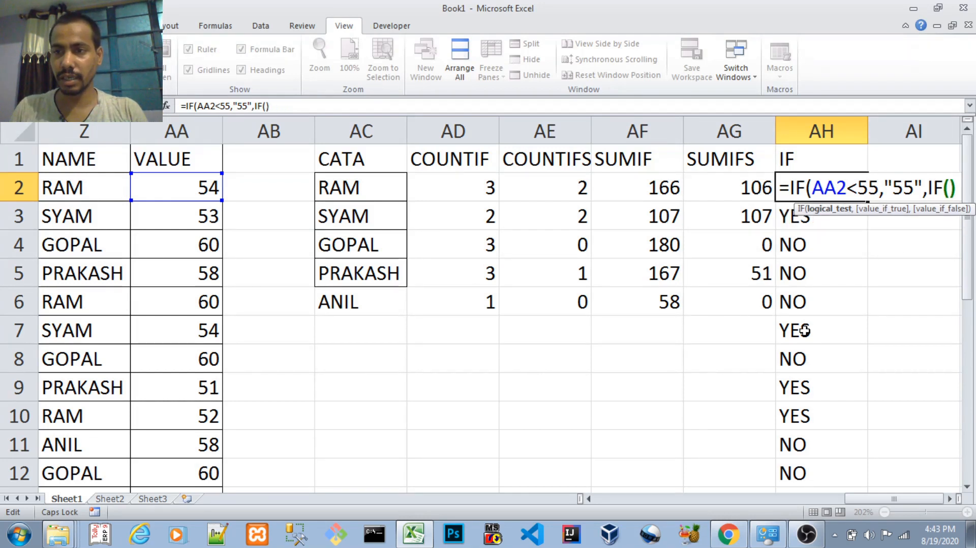
Set the nested IF's logical test to AA2<58 and its value if true to 58.
{"action": "key", "text": "F2"}
{"action": "key", "text": "Left"}
{"action": "key", "text": "Left"}
{"action": "key", "text": "Left"}
{"action": "key", "text": "Left"}
{"action": "key", "text": "Left"}
{"action": "key", "text": "Left"}
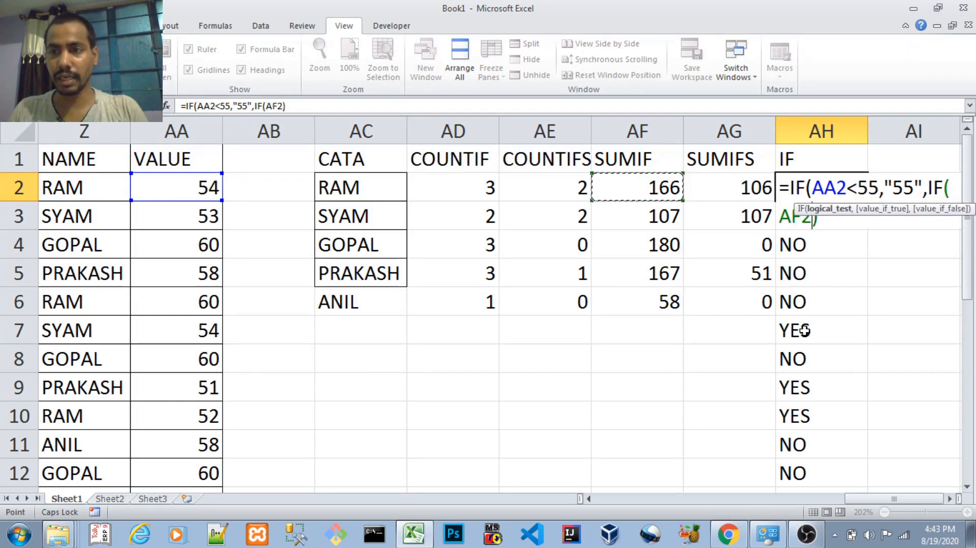
{"action": "key", "text": "Left"}
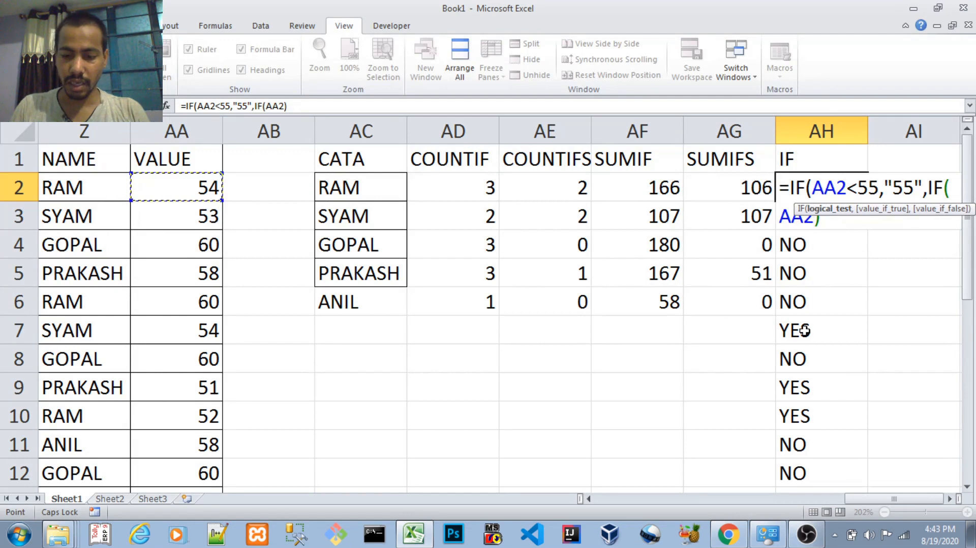
{"action": "type", "text": "<58"}
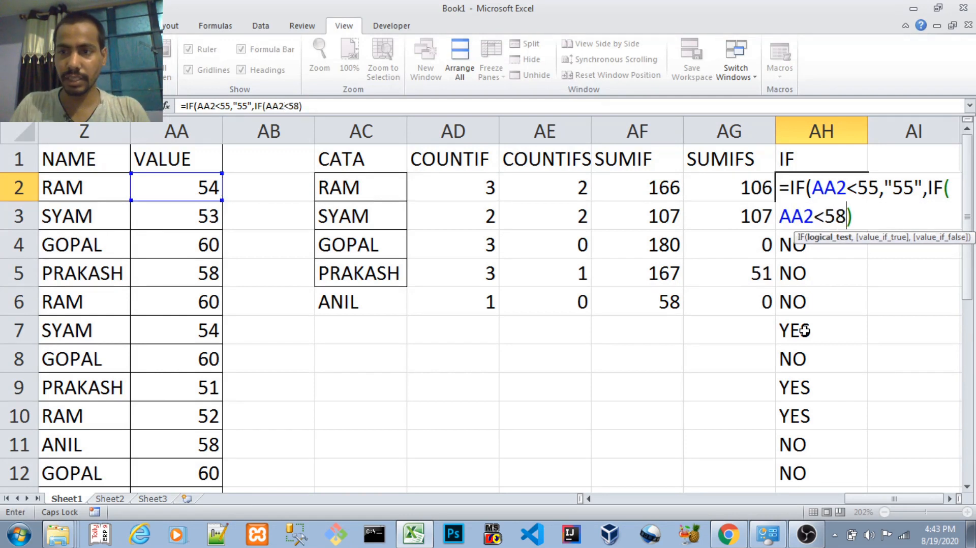
{"action": "type", "text": ","}
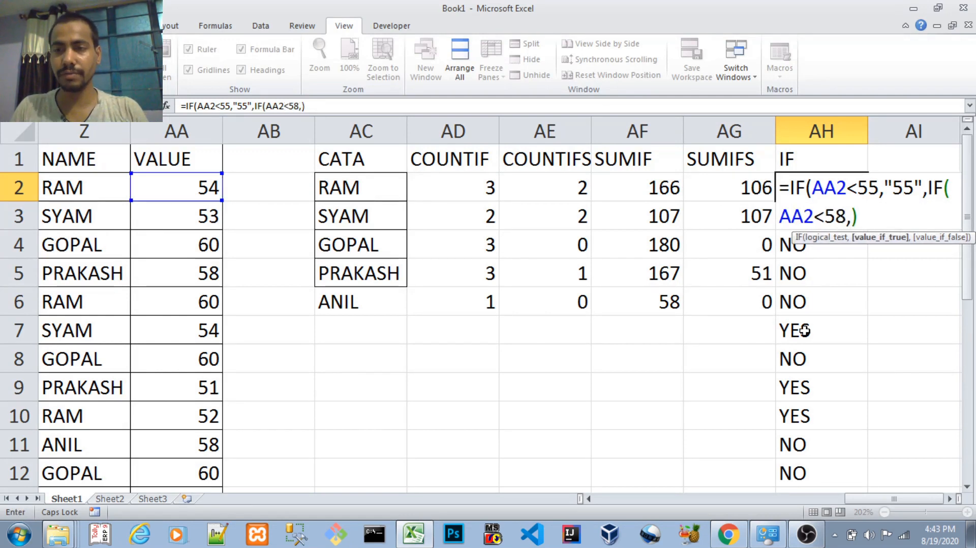
{"action": "type", "text": "58"}
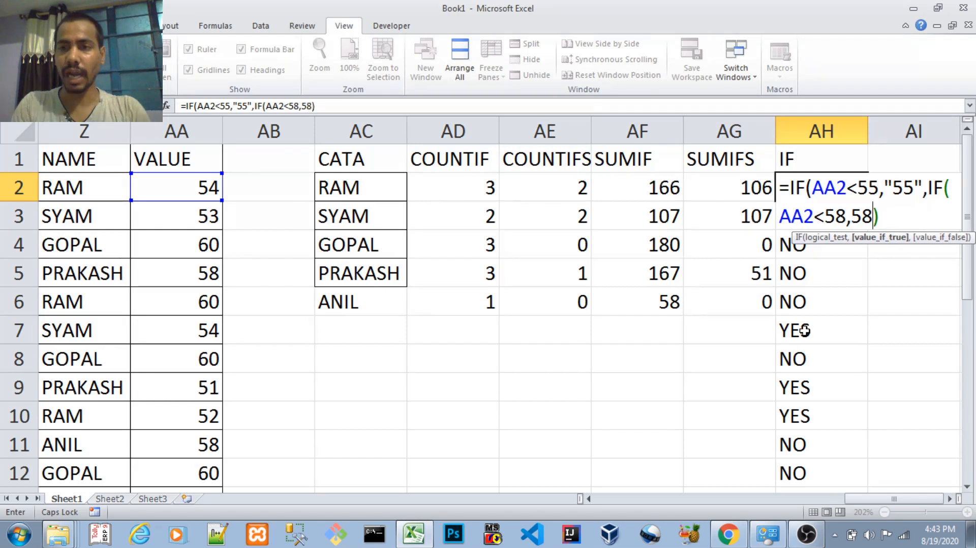
{"action": "type", "text": ","}
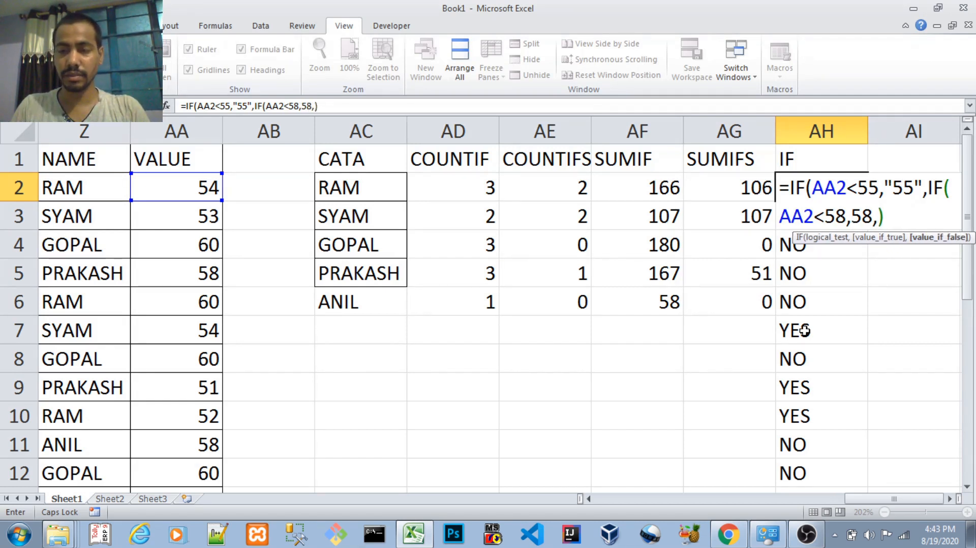
{"action": "type", "text": "IF"}
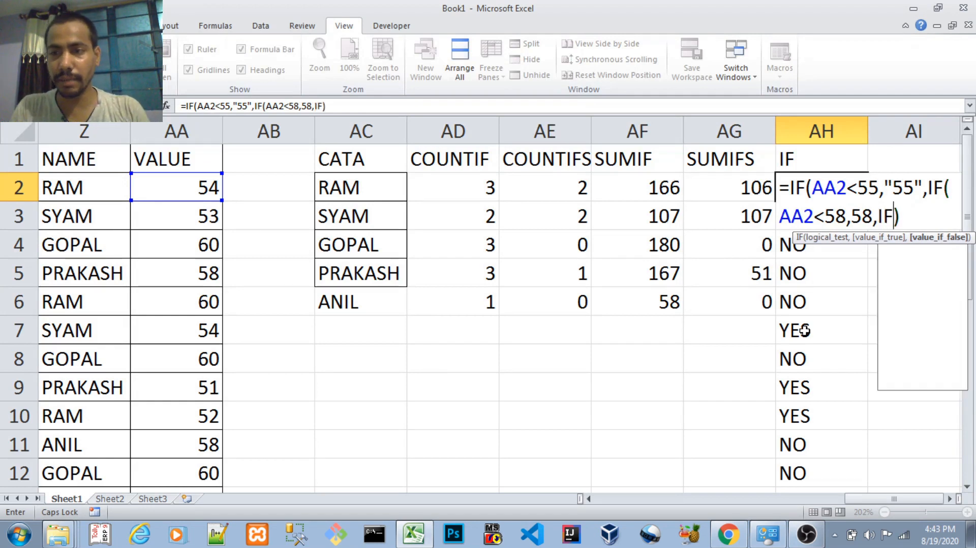
{"action": "key", "text": "BackSpace"}
{"action": "key", "text": "BackSpace"}
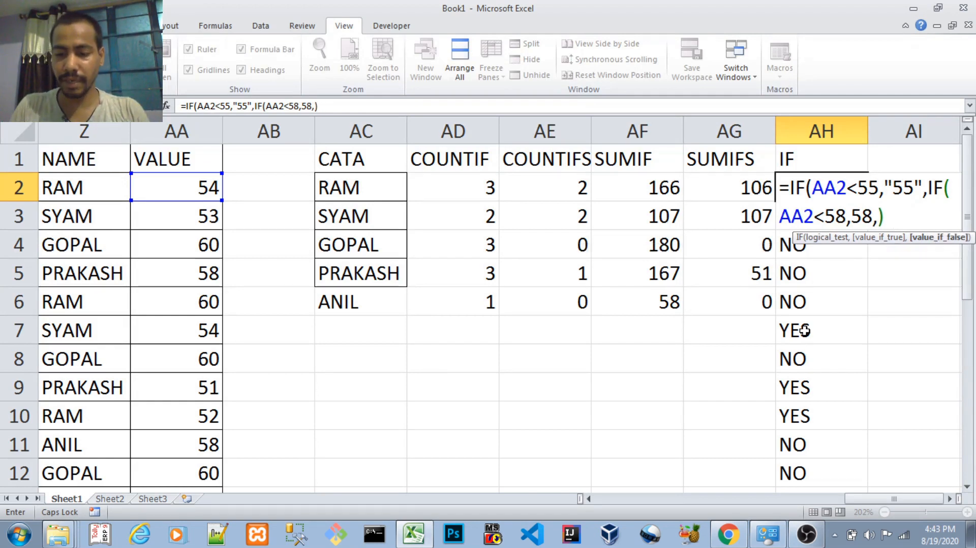
Give the nested IF "NO" as its value if false and complete the AH2 formula, accepting the proposed correction.
{"action": "type", "text": "\"NO"}
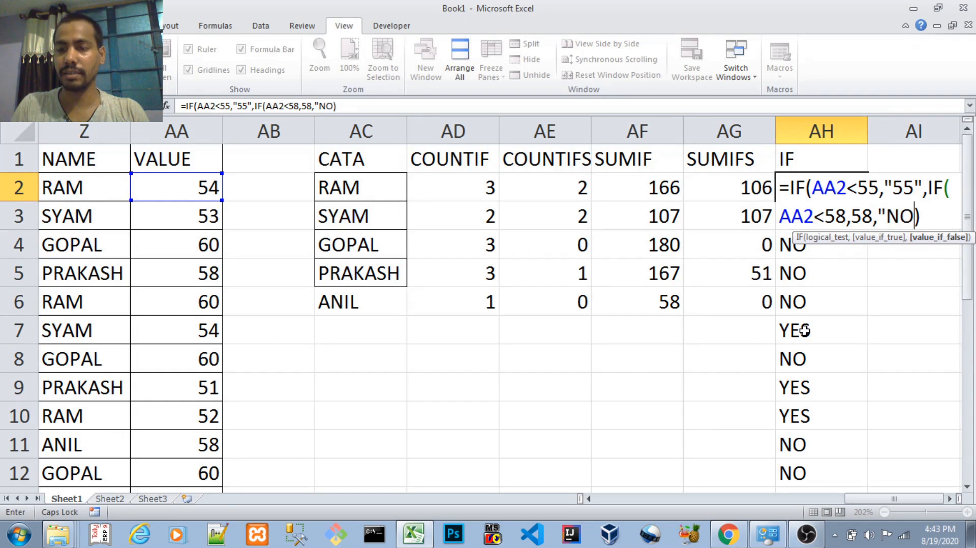
{"action": "type", "text": "\""}
{"action": "key", "text": "Return"}
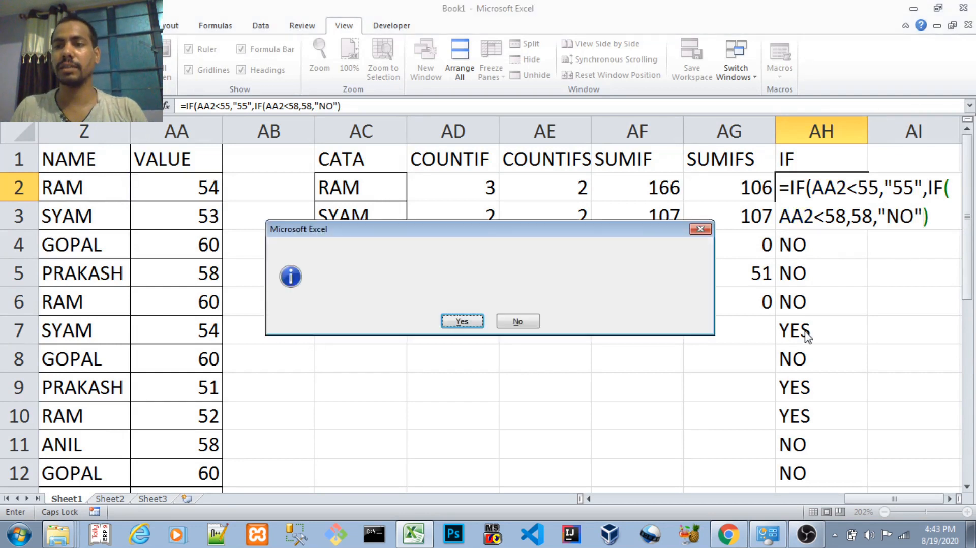
{"action": "key", "text": "Return"}
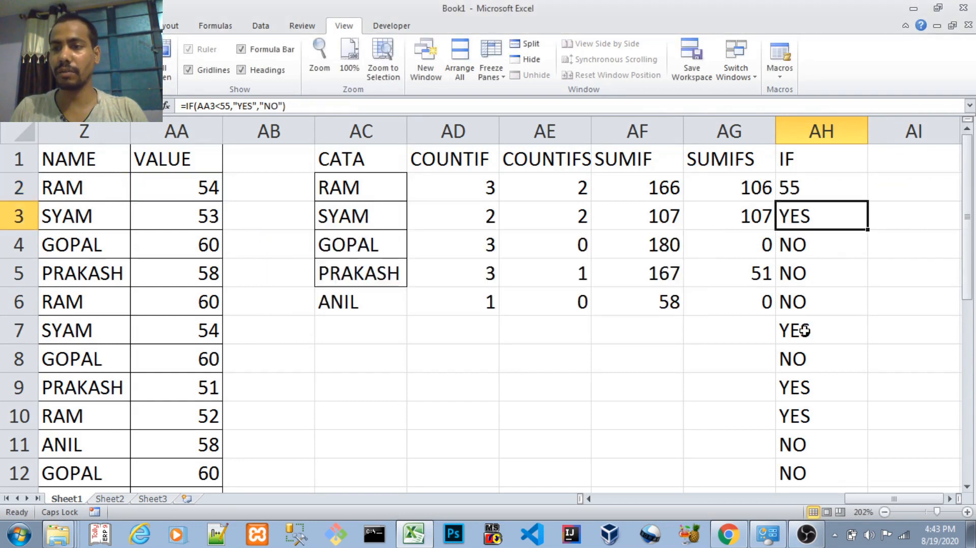
Copy the nested IF formula from AH2 down over the existing results through AH13.
{"action": "key", "text": "Up"}
{"action": "key", "text": "ctrl+c"}
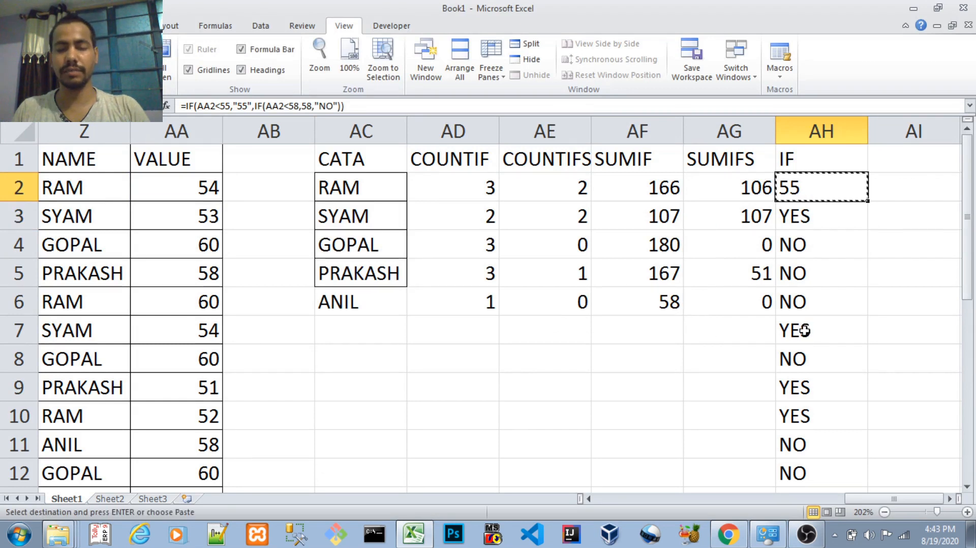
{"action": "key", "text": "ctrl+shift+Down"}
{"action": "key", "text": "Return"}
Examine the nested IF results and formulas in AH2 through AH6 against the VALUE column.
{"action": "key", "text": "Up"}
{"action": "key", "text": "Down"}
{"action": "key", "text": "Down"}
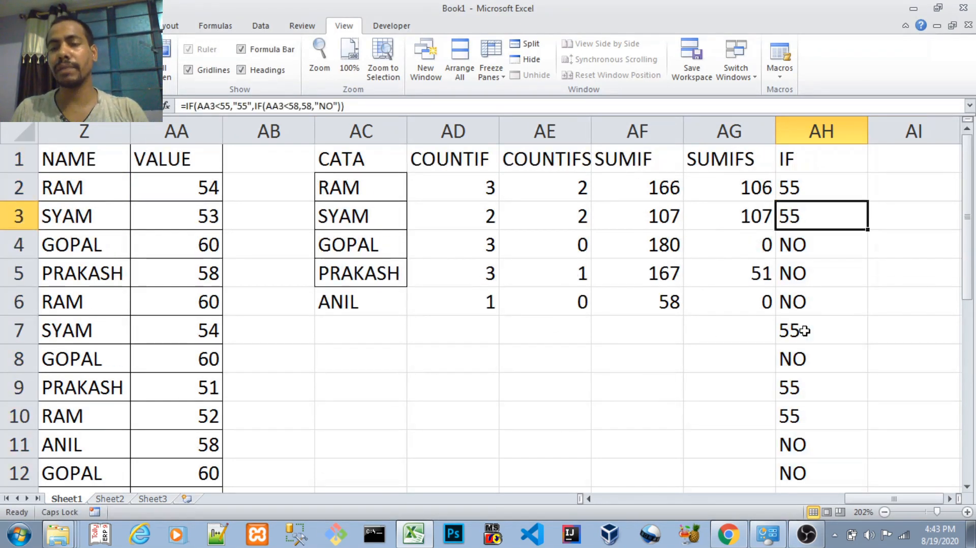
{"action": "key", "text": "Up"}
{"action": "key", "text": "Down"}
{"action": "key", "text": "Down"}
{"action": "key", "text": "Down"}
{"action": "key", "text": "Down"}
{"action": "key", "text": "Down"}
{"action": "key", "text": "Up"}
{"action": "key", "text": "Up"}
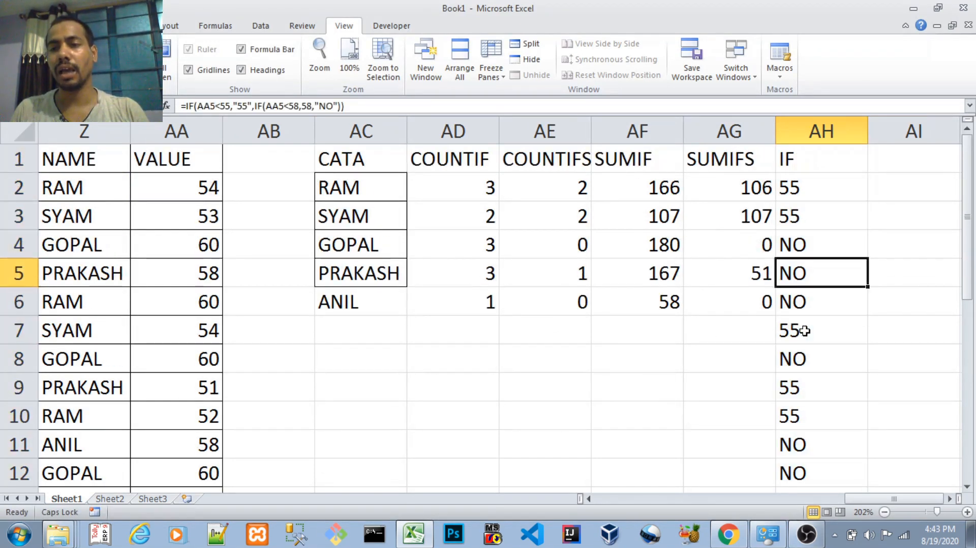
{"action": "key", "text": "Up"}
{"action": "key", "text": "shift+Down"}
{"action": "key", "text": "shift+Down"}
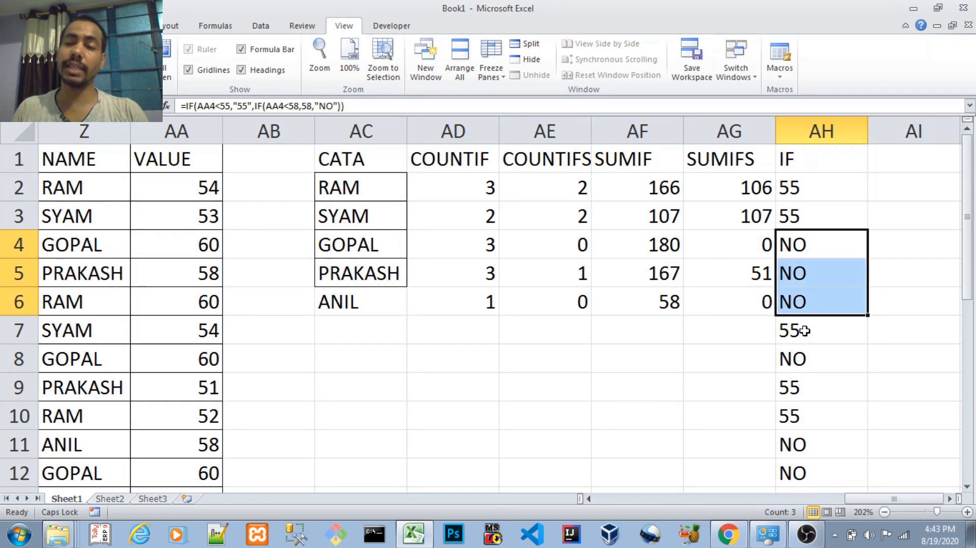
Review the whole IF column down to its last row, comparing each result with the matching VALUE entry.
{"action": "key", "text": "Down"}
{"action": "key", "text": "Down"}
{"action": "key", "text": "Down"}
{"action": "key", "text": "Down"}
{"action": "key", "text": "Down"}
{"action": "key", "text": "Down"}
{"action": "key", "text": "Down"}
{"action": "key", "text": "Down"}
{"action": "key", "text": "Down"}
{"action": "key", "text": "Down"}
{"action": "key", "text": "Down"}
{"action": "key", "text": "Down"}
{"action": "key", "text": "Down"}
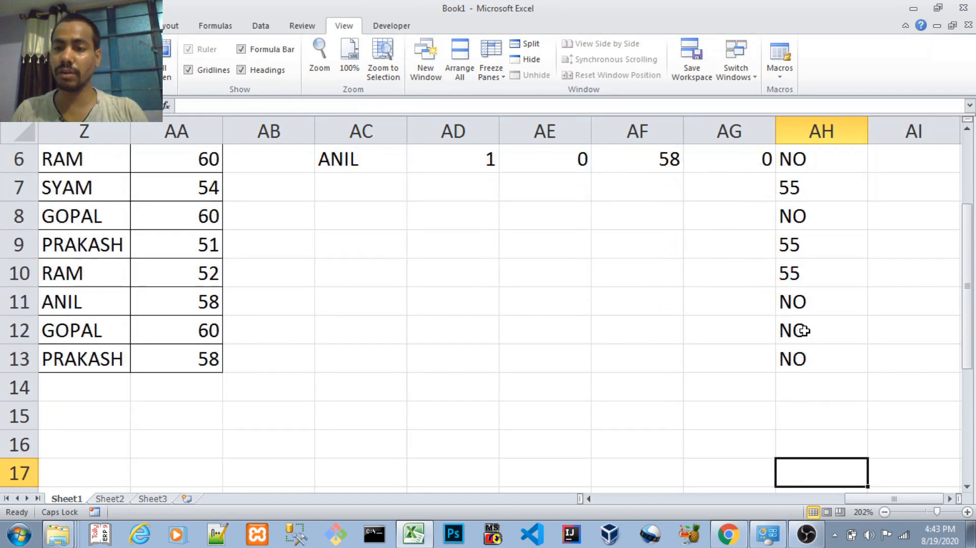
{"action": "key", "text": "ctrl+Up"}
{"action": "key", "text": "ctrl+Up"}
{"action": "key", "text": "Down"}
{"action": "key", "text": "Down"}
{"action": "key", "text": "Down"}
{"action": "key", "text": "Down"}
{"action": "key", "text": "Down"}
{"action": "key", "text": "Down"}
{"action": "key", "text": "Down"}
{"action": "key", "text": "Down"}
{"action": "key", "text": "Down"}
{"action": "key", "text": "Down"}
{"action": "key", "text": "Down"}
{"action": "key", "text": "Down"}
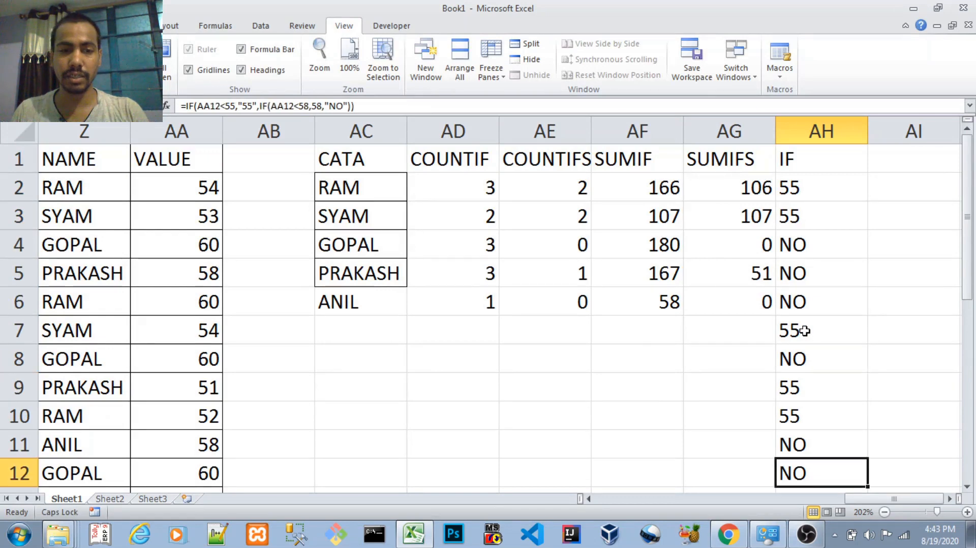
{"action": "key", "text": "Down"}
{"action": "key", "text": "Down"}
{"action": "key", "text": "Down"}
{"action": "key", "text": "Down"}
{"action": "key", "text": "Down"}
{"action": "key", "text": "Down"}
{"action": "key", "text": "Down"}
{"action": "key", "text": "Down"}
{"action": "key", "text": "Down"}
{"action": "key", "text": "ctrl+Up"}
{"action": "key", "text": "ctrl+Up"}
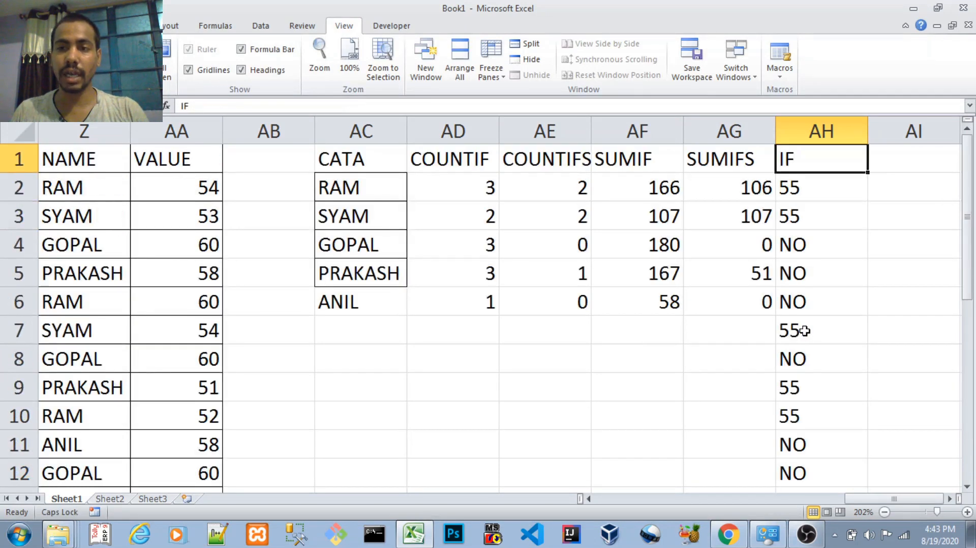
{"action": "key", "text": "Down"}
{"action": "key", "text": "Down"}
{"action": "key", "text": "Down"}
{"action": "key", "text": "Down"}
{"action": "key", "text": "Down"}
{"action": "key", "text": "Down"}
{"action": "key", "text": "ctrl+Up"}
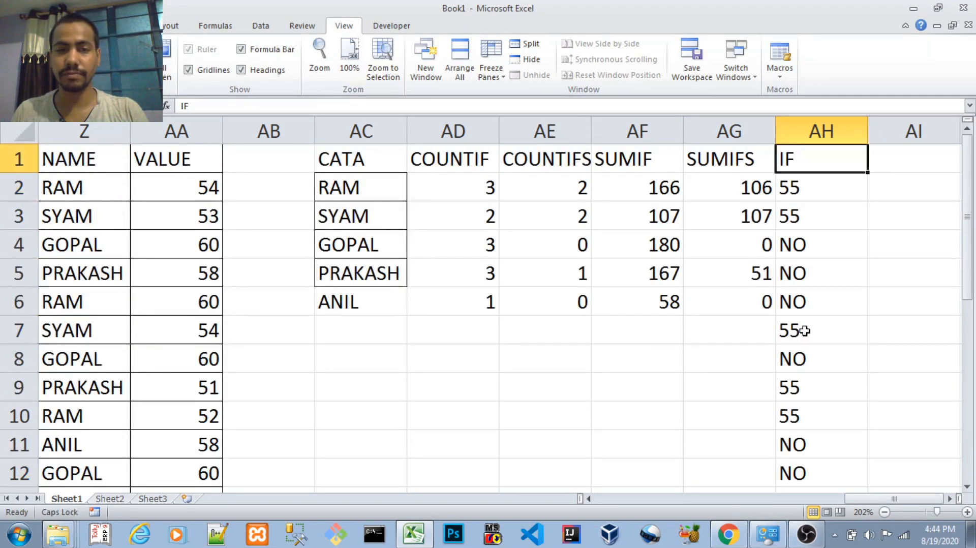
{"action": "key", "text": "Down"}
{"action": "key", "text": "Down"}
{"action": "key", "text": "Down"}
{"action": "key", "text": "Down"}
{"action": "key", "text": "Down"}
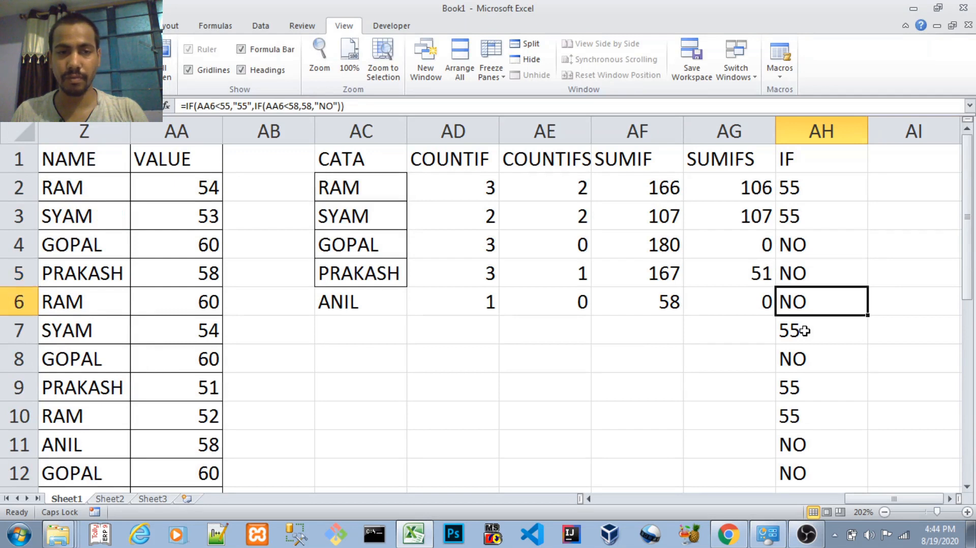
Examine the nested IF results and formulas from AH5 down through AH12 against the matching VALUE entries.
{"action": "key", "text": "Up"}
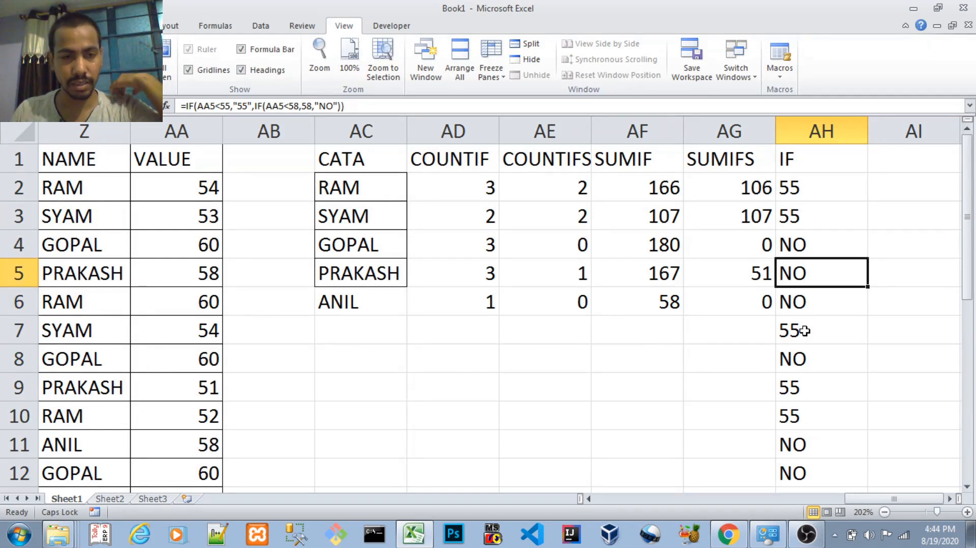
{"action": "key", "text": "Down"}
{"action": "key", "text": "Down"}
{"action": "key", "text": "Down"}
{"action": "key", "text": "Down"}
{"action": "key", "text": "Down"}
{"action": "key", "text": "Down"}
{"action": "key", "text": "Down"}
{"action": "key", "text": "Down"}
{"action": "key", "text": "Down"}
{"action": "key", "text": "Down"}
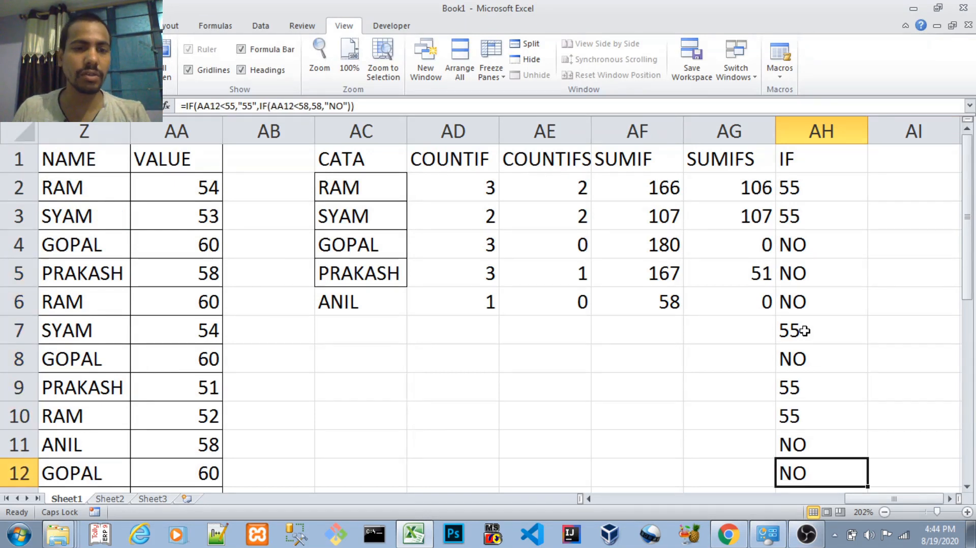
Review the entries in the VALUE column from its header down through AA11.
{"action": "key", "text": "ctrl+Up"}
{"action": "key", "text": "Left"}
{"action": "key", "text": "Left"}
{"action": "key", "text": "Left"}
{"action": "key", "text": "Left"}
{"action": "key", "text": "Left"}
{"action": "key", "text": "Left"}
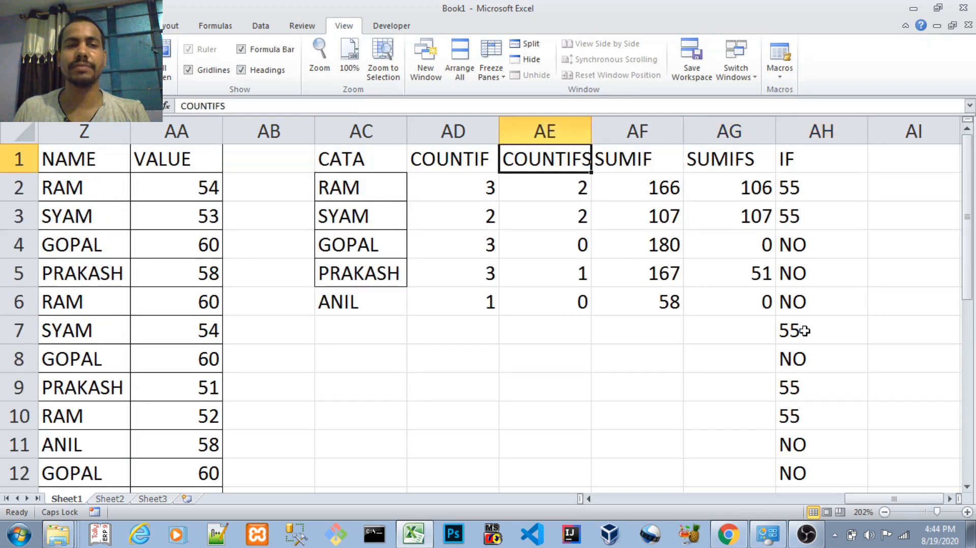
{"action": "key", "text": "Left"}
{"action": "key", "text": "Down"}
{"action": "key", "text": "Down"}
{"action": "key", "text": "Down"}
{"action": "key", "text": "Down"}
{"action": "key", "text": "Down"}
{"action": "key", "text": "Down"}
{"action": "key", "text": "Down"}
{"action": "key", "text": "Down"}
{"action": "key", "text": "Down"}
{"action": "key", "text": "Down"}
{"action": "key", "text": "Down"}
{"action": "key", "text": "Down"}
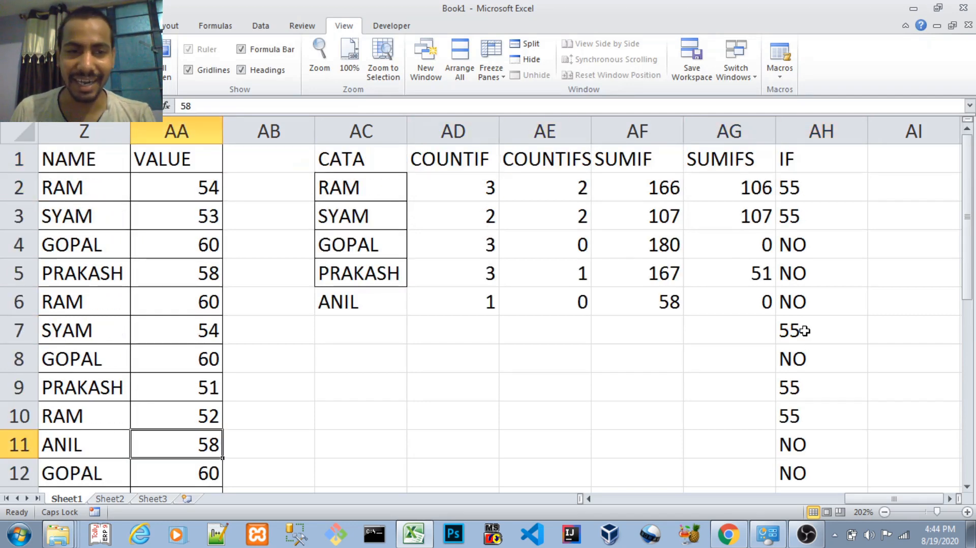
Set the VALUE entry in AA5 to 57 to test the nested IF's second condition.
{"action": "key", "text": "ctrl+Up"}
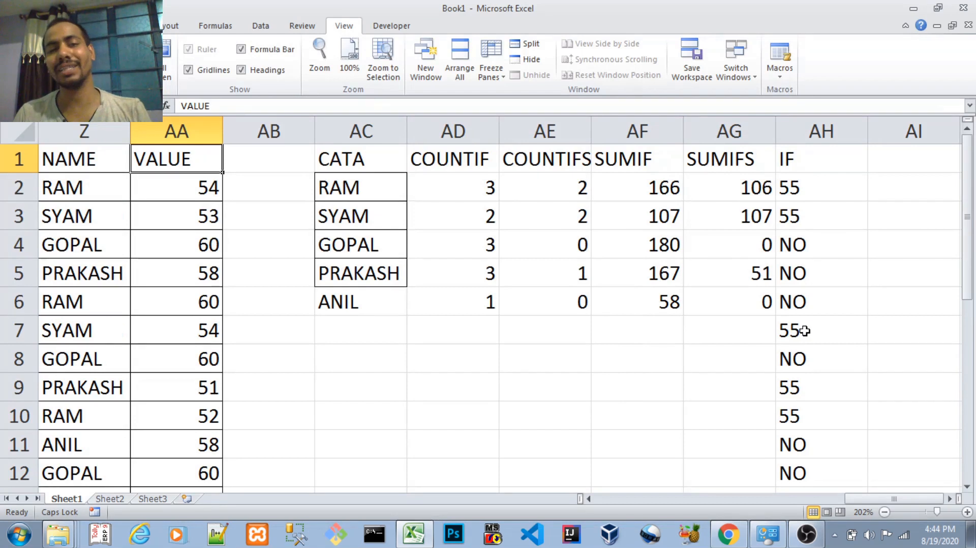
{"action": "key", "text": "Down"}
{"action": "key", "text": "Down"}
{"action": "key", "text": "Down"}
{"action": "key", "text": "Down"}
{"action": "key", "text": "Down"}
{"action": "key", "text": "Up"}
{"action": "key", "text": "Up"}
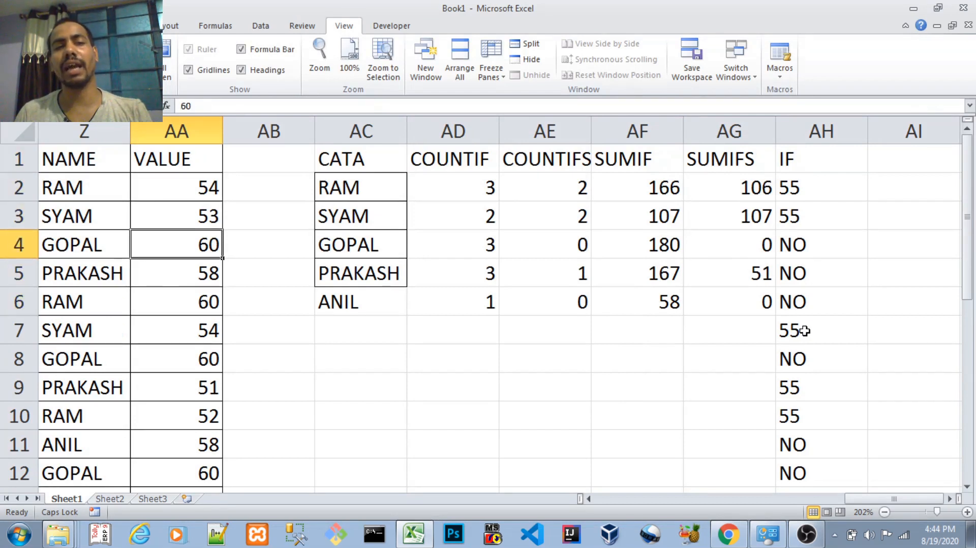
{"action": "key", "text": "Down"}
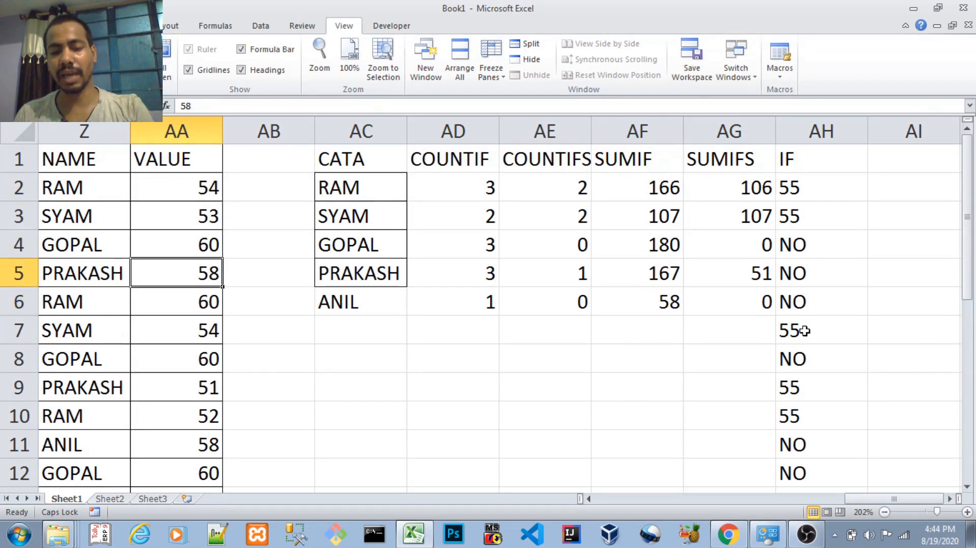
{"action": "type", "text": "57"}
{"action": "key", "text": "Return"}
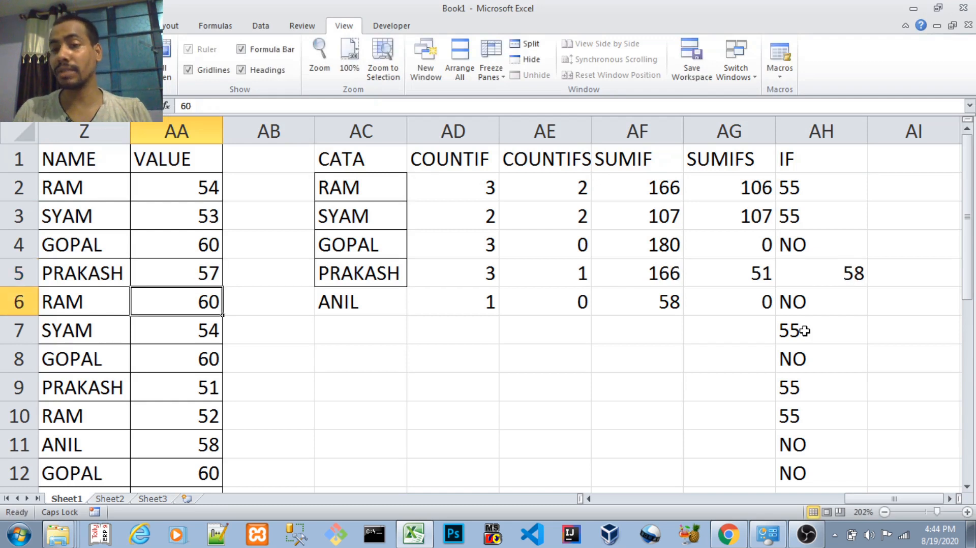
Check the nested IF result and formula in AH5, along with the rest of the IF column.
{"action": "left_click", "coordinate": [834, 282]}
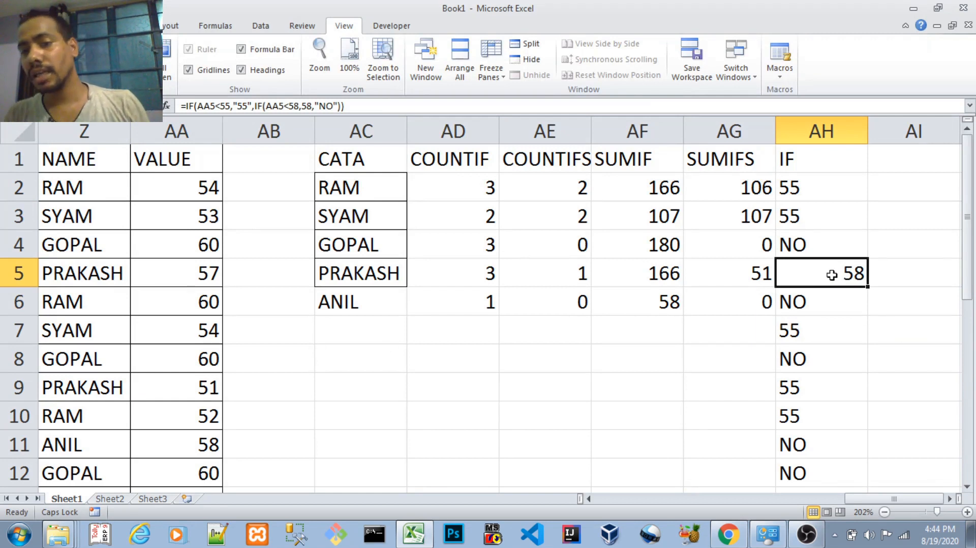
{"action": "left_click_drag", "start_coordinate": [796, 187], "coordinate": [834, 461]}
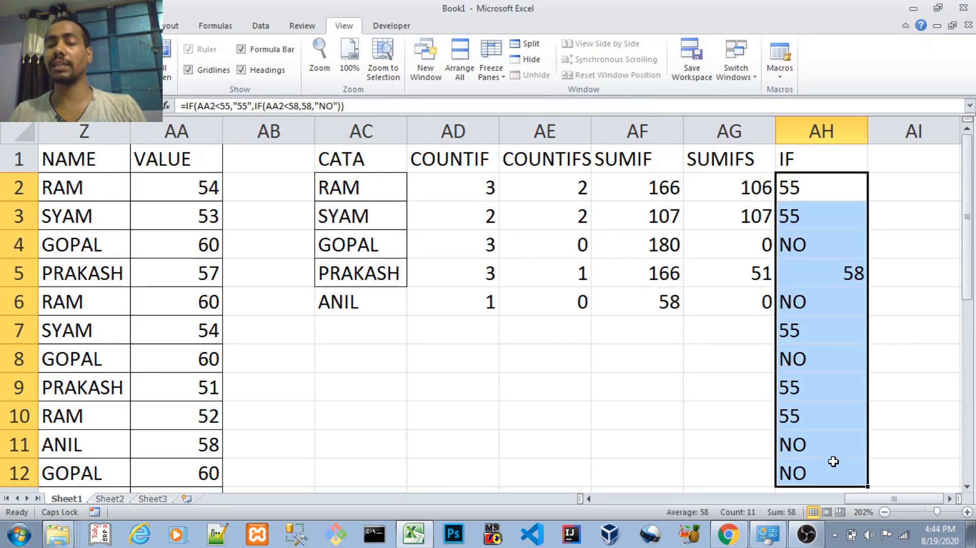
{"action": "key", "text": "Up"}
{"action": "key", "text": "Down"}
{"action": "key", "text": "ctrl+shift+Down"}
{"action": "key", "text": "Up"}
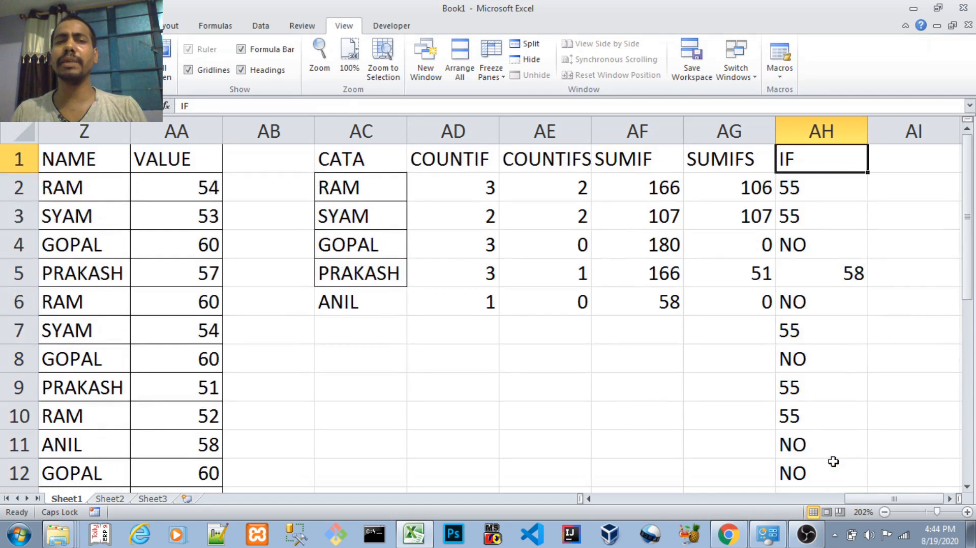
{"action": "key", "text": "Down"}
{"action": "key", "text": "Down"}
{"action": "key", "text": "Up"}
Start an IF formula in empty cell AB2 with a logical test checking what Z2 equals.
{"action": "key", "text": "Left"}
{"action": "key", "text": "Left"}
{"action": "key", "text": "Left"}
{"action": "key", "text": "Left"}
{"action": "key", "text": "Left"}
{"action": "key", "text": "Left"}
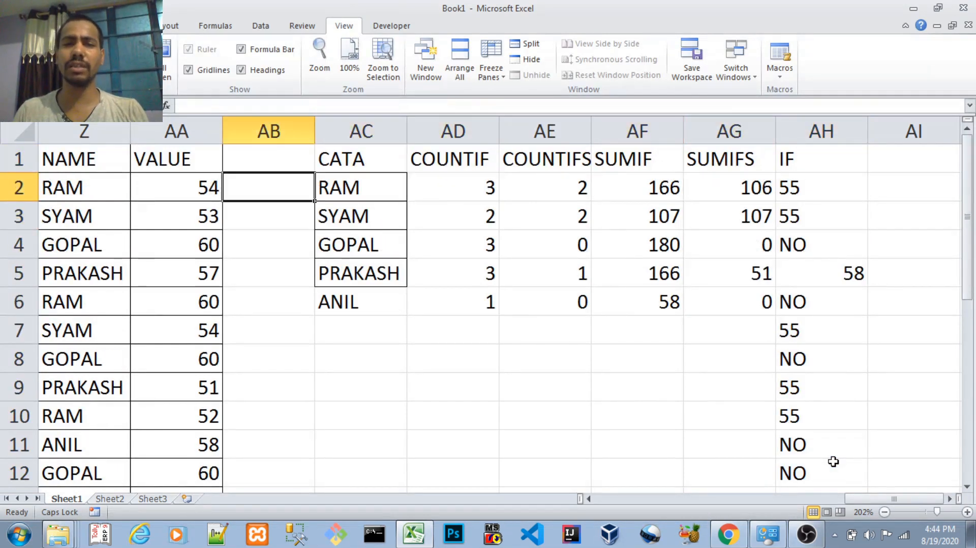
{"action": "type", "text": "="}
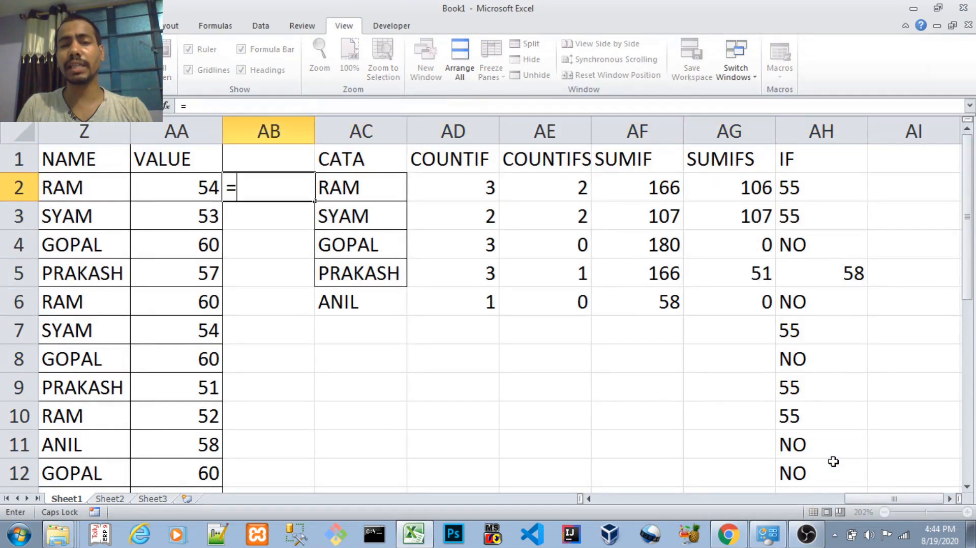
{"action": "type", "text": "IF("}
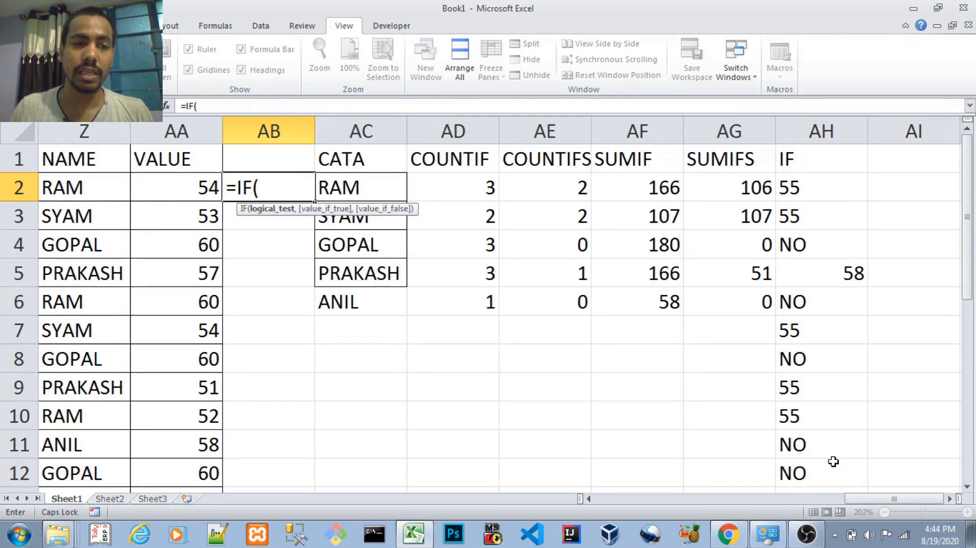
{"action": "key", "text": "Left"}
{"action": "key", "text": "Left"}
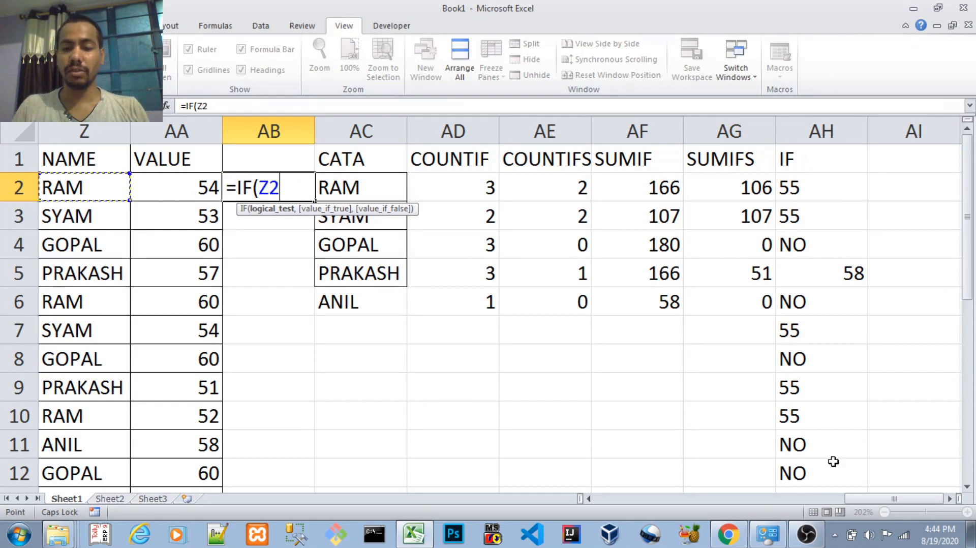
{"action": "type", "text": "="}
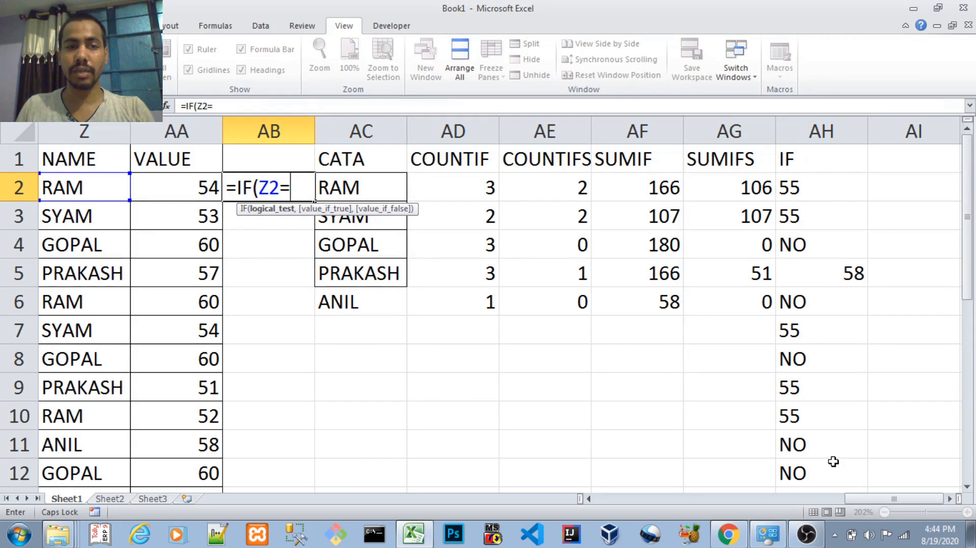
{"action": "key", "text": "Left"}
{"action": "key", "text": "Left"}
{"action": "key", "text": "Left"}
{"action": "key", "text": "Right"}
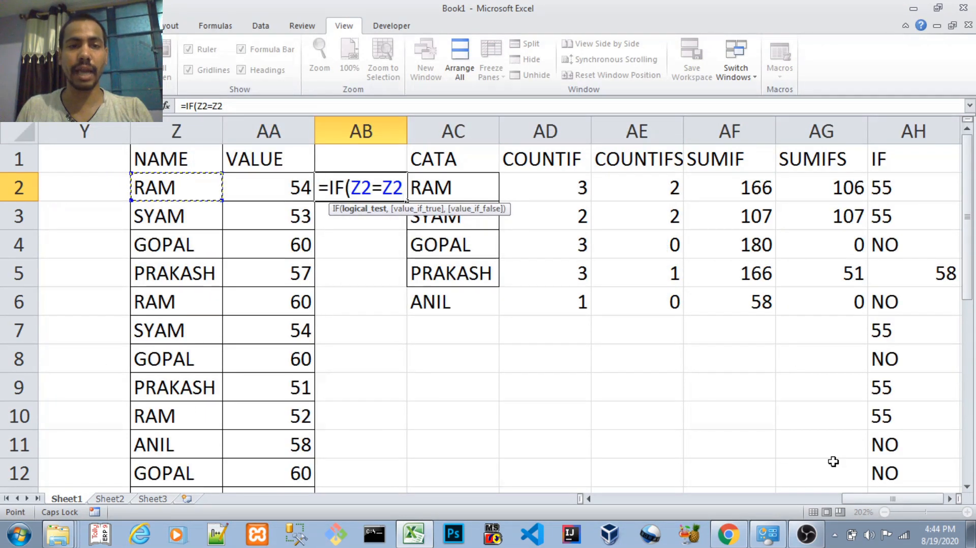
{"action": "key", "text": "F4"}
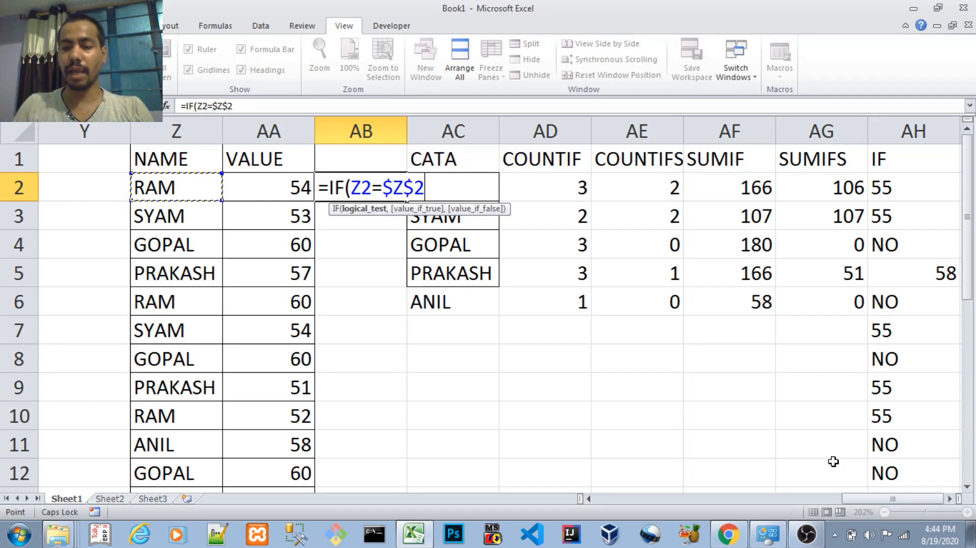
{"action": "key", "text": "BackSpace"}
{"action": "key", "text": "BackSpace"}
{"action": "key", "text": "BackSpace"}
{"action": "key", "text": "BackSpace"}
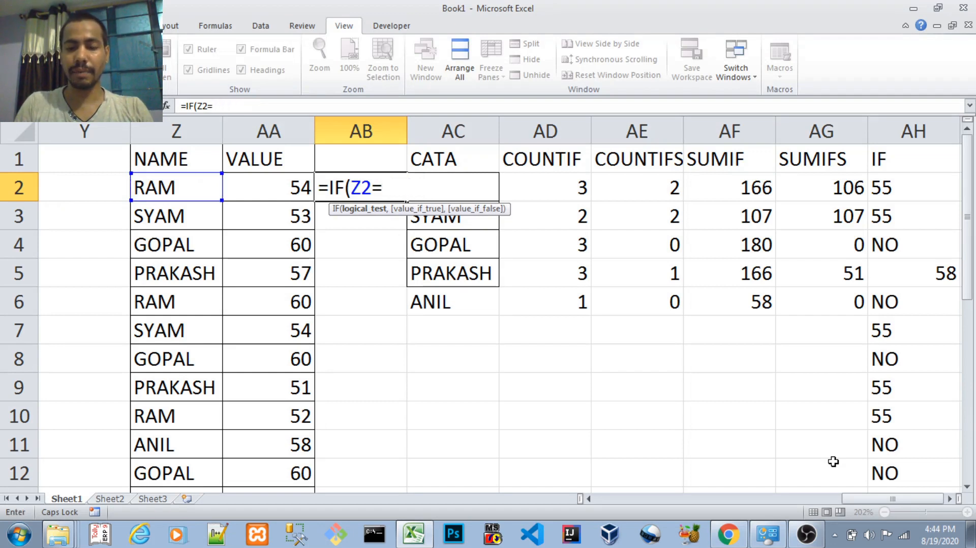
Compare Z2 with the first row's name as quoted text and give "YES" as the value if true.
{"action": "type", "text": "\"RAM"}
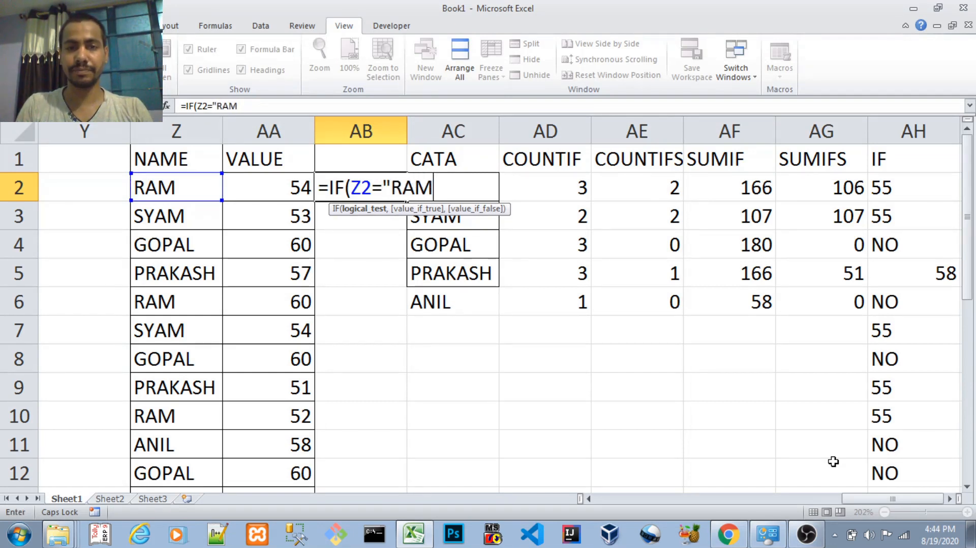
{"action": "type", "text": "\","}
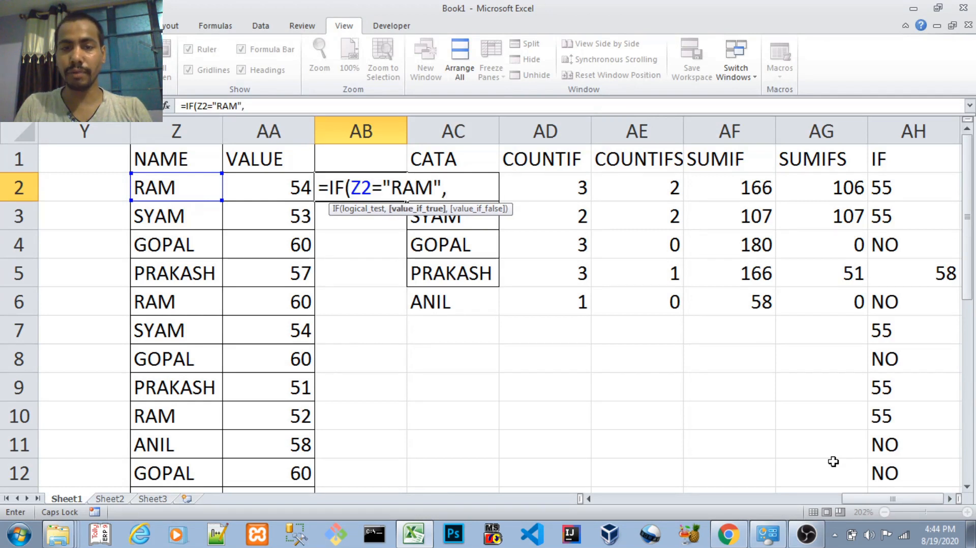
{"action": "type", "text": "YES"}
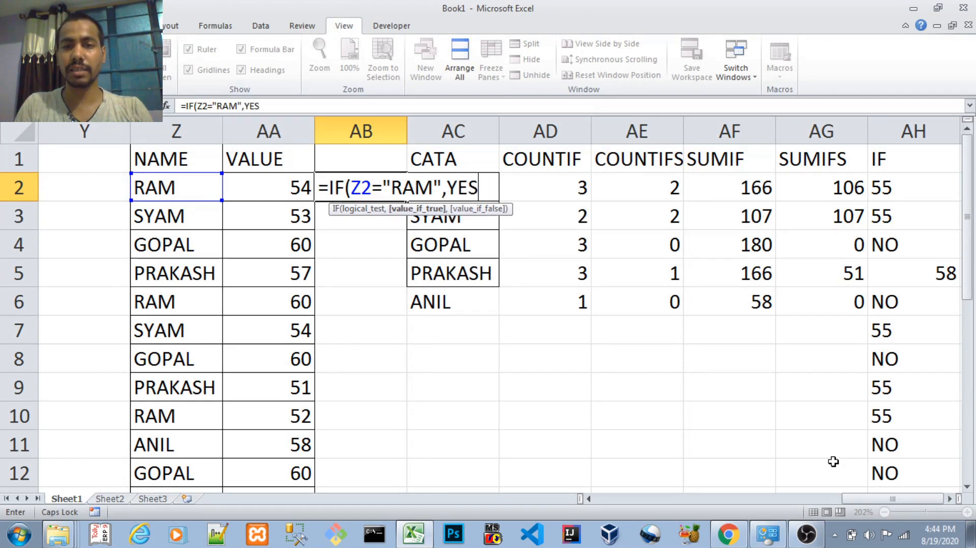
{"action": "key", "text": "BackSpace"}
{"action": "key", "text": "BackSpace"}
{"action": "key", "text": "BackSpace"}
{"action": "type", "text": "\""}
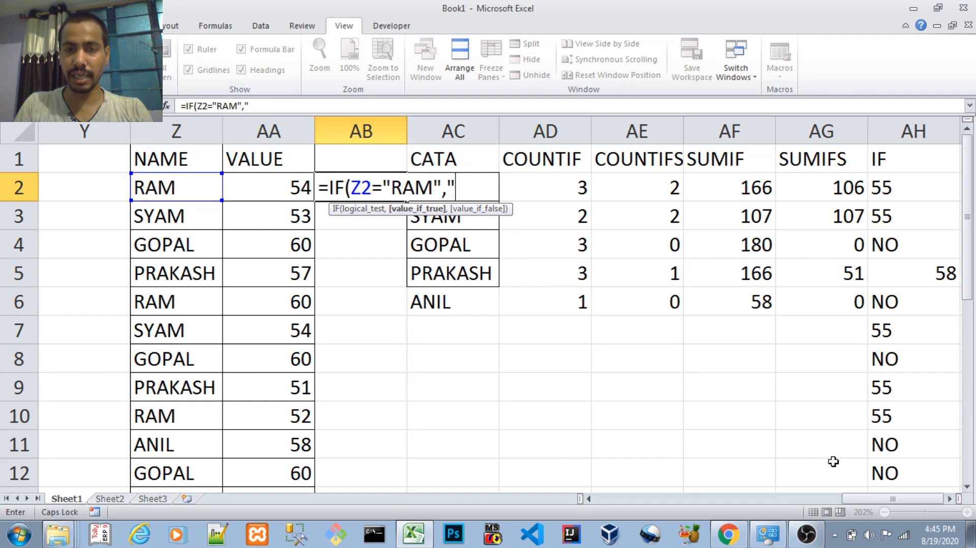
{"action": "type", "text": "YES"}
{"action": "key", "text": "BackSpace"}
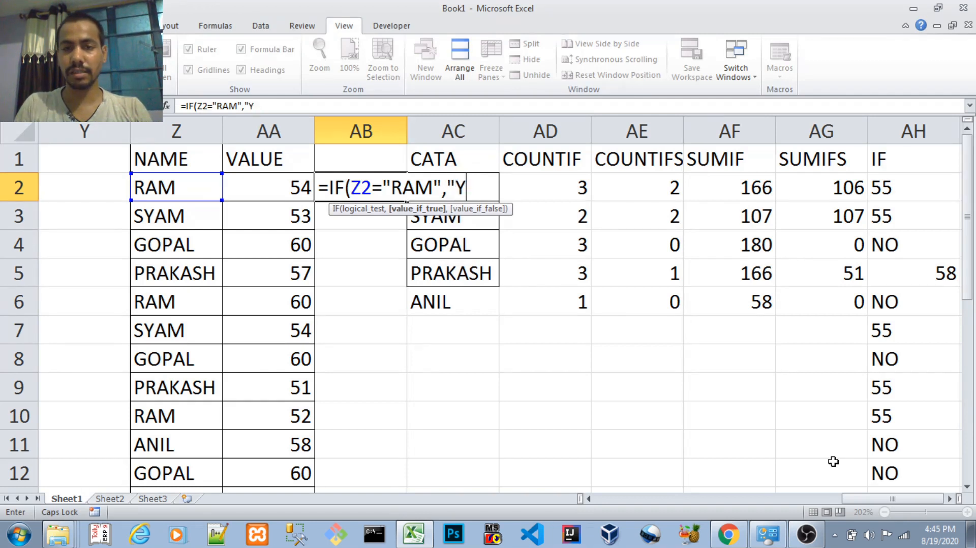
{"action": "type", "text": "ES\","}
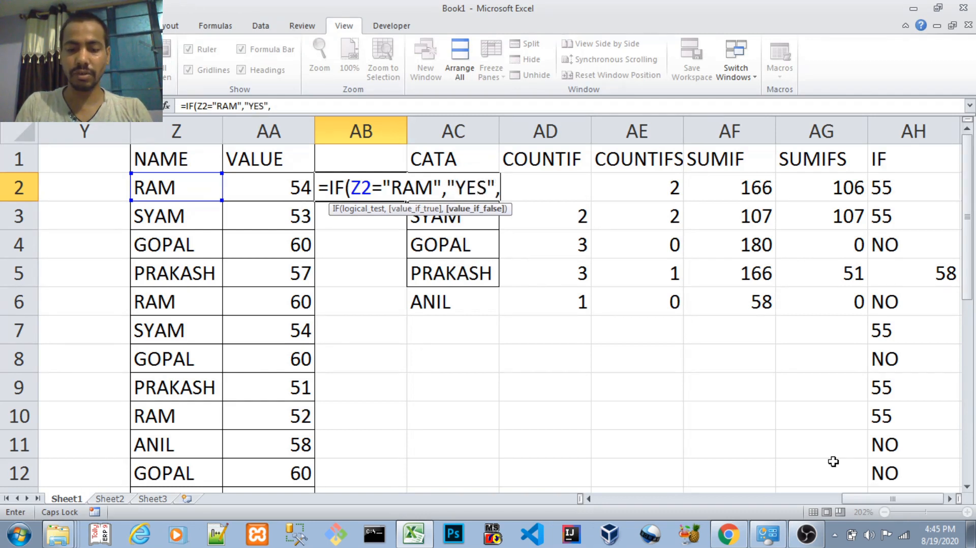
Give "NO" as the value if false and complete the IF formula in AB2.
{"action": "type", "text": "\"NO\""}
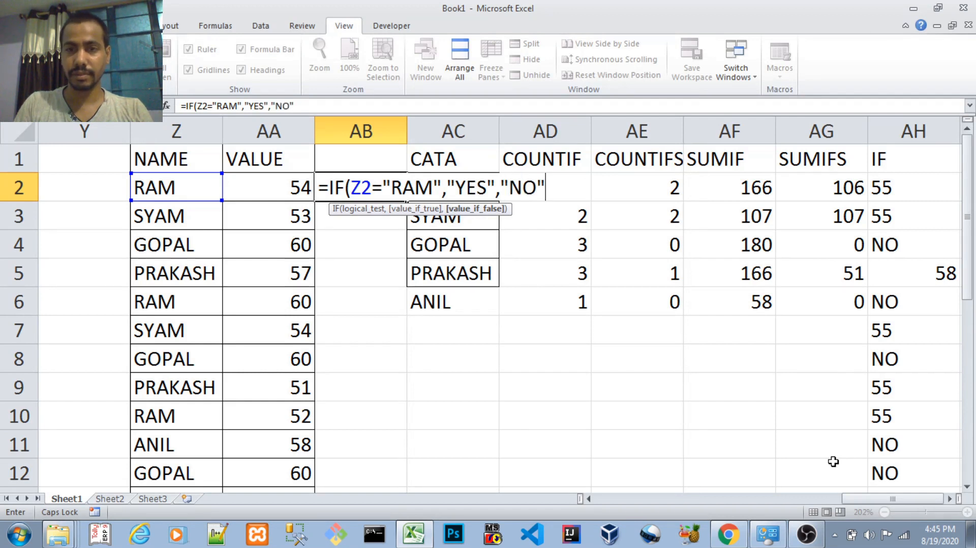
{"action": "type", "text": ")"}
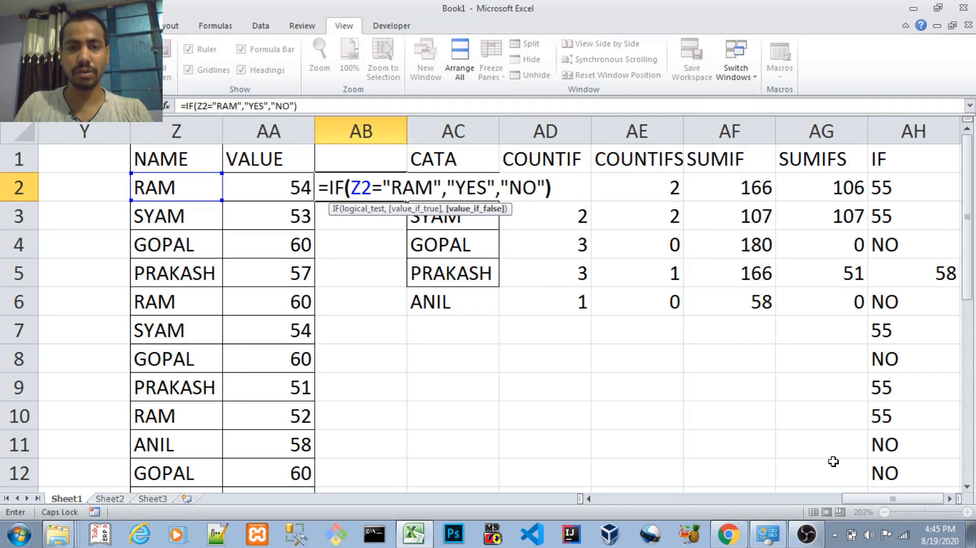
{"action": "key", "text": "Return"}
Copy the name-matching IF formula from AB2 down through AB13.
{"action": "key", "text": "Up"}
{"action": "key", "text": "ctrl+c"}
{"action": "key", "text": "Down"}
{"action": "key", "text": "Down"}
{"action": "key", "text": "Down"}
{"action": "key", "text": "Down"}
{"action": "key", "text": "Down"}
{"action": "key", "text": "Down"}
{"action": "key", "text": "Down"}
{"action": "key", "text": "Down"}
{"action": "key", "text": "Down"}
{"action": "key", "text": "Down"}
{"action": "key", "text": "Down"}
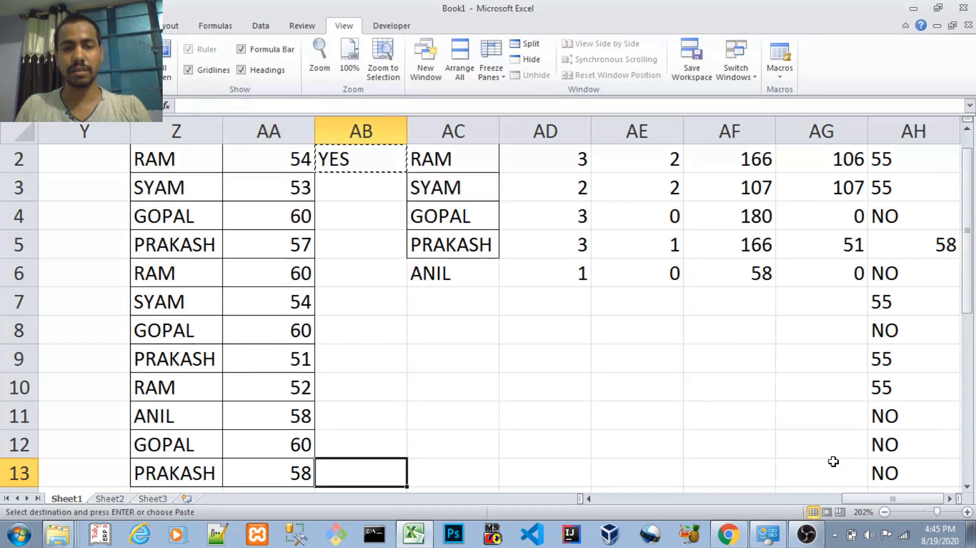
{"action": "key", "text": "ctrl+shift+Up"}
{"action": "key", "text": "Return"}
Examine the YES/NO results and formulas in AB2 through AB6 against the NAME column.
{"action": "key", "text": "Down"}
{"action": "key", "text": "Down"}
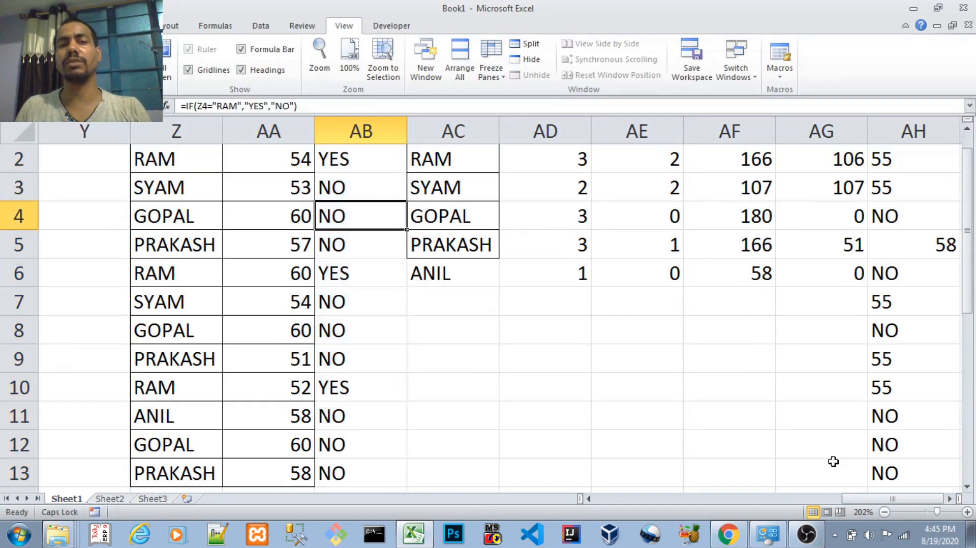
{"action": "key", "text": "Down"}
{"action": "key", "text": "Down"}
{"action": "key", "text": "Up"}
{"action": "key", "text": "Up"}
{"action": "key", "text": "Up"}
{"action": "key", "text": "Up"}
{"action": "key", "text": "Up"}
{"action": "key", "text": "Down"}
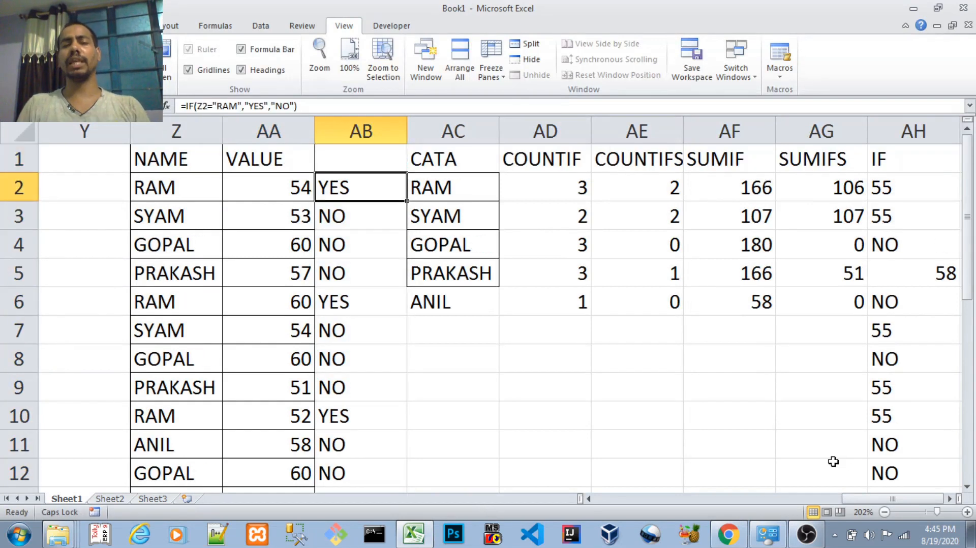
{"action": "key", "text": "Down"}
{"action": "key", "text": "Down"}
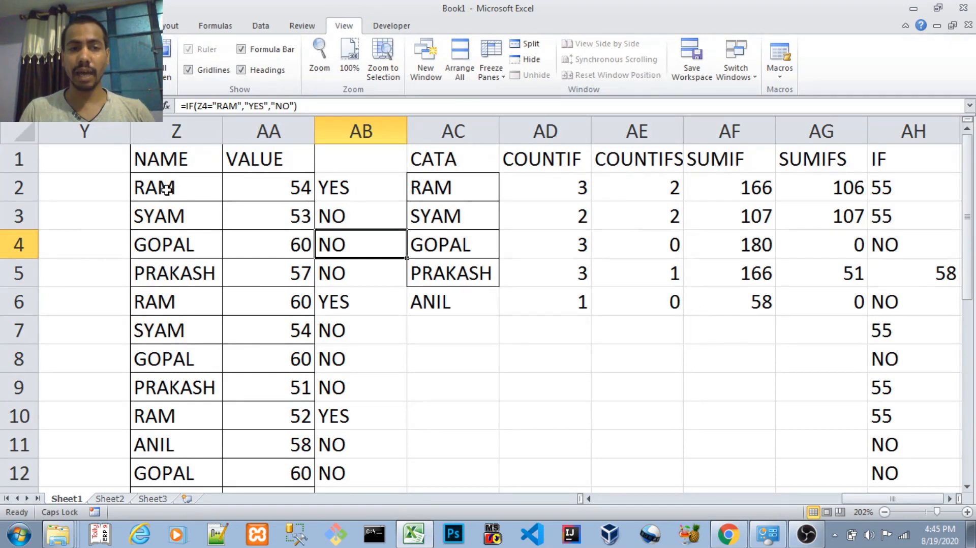
Inspect the cell reference and criterion in AB3's IF formula against the name in Z3, leaving the formula as it is.
{"action": "left_click", "coordinate": [164, 215]}
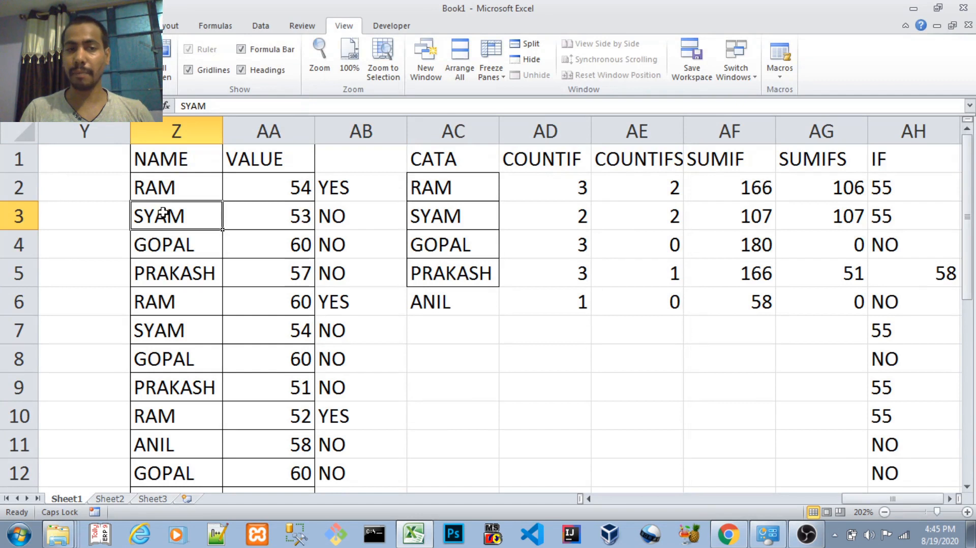
{"action": "left_click", "coordinate": [338, 215]}
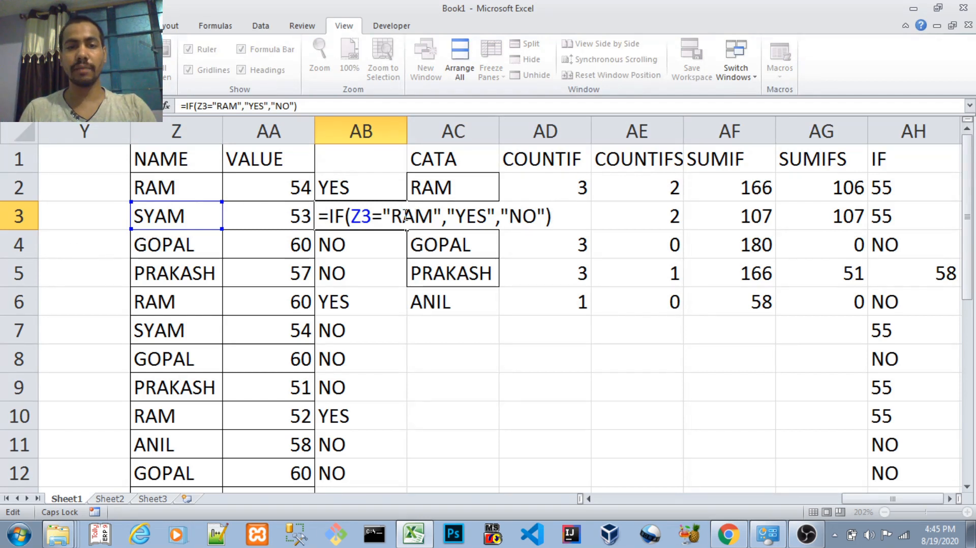
{"action": "key", "text": "ctrl+Return"}
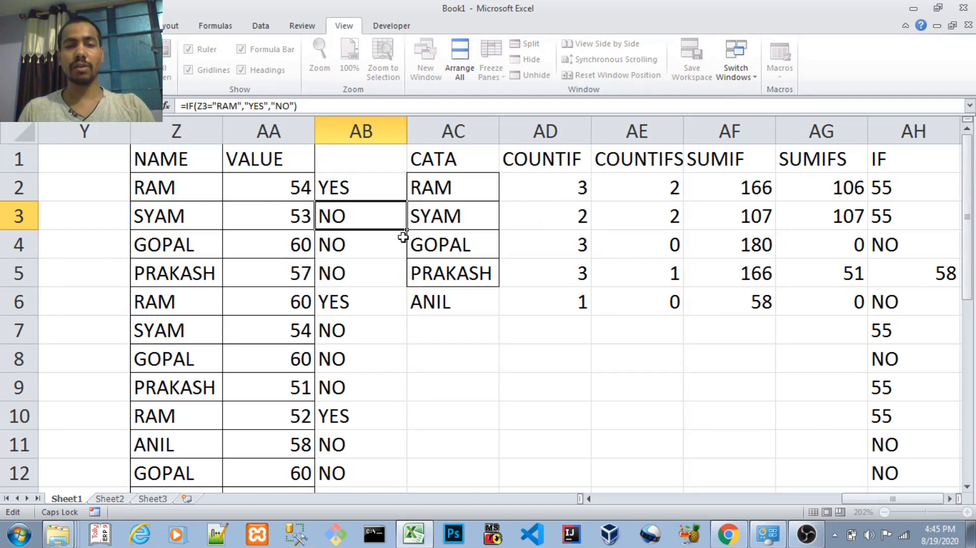
{"action": "key", "text": "Up"}
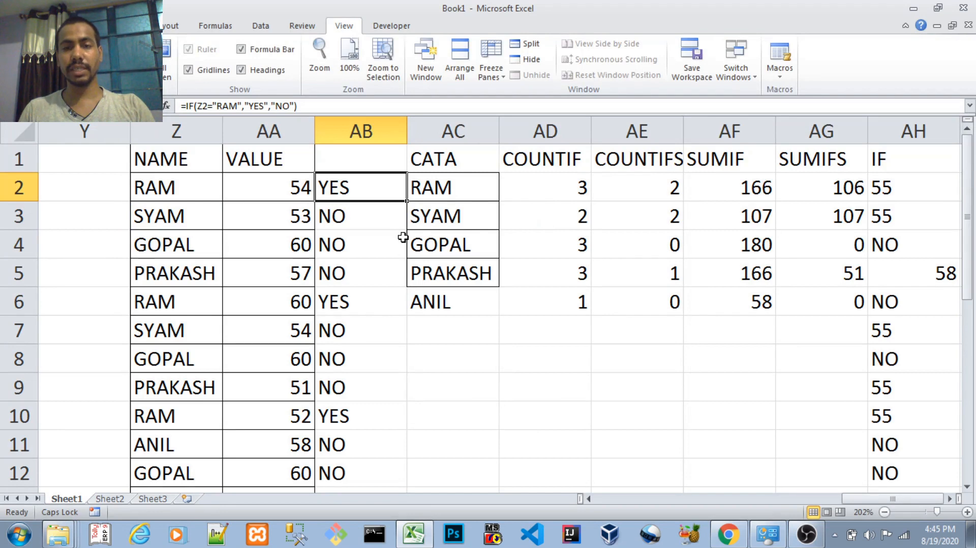
Open AB2's IF formula for editing and highlight its logical test, Z2="RAM", for review.
{"action": "key", "text": "ctrl+shift+Down"}
{"action": "key", "text": "ctrl+shift+Up"}
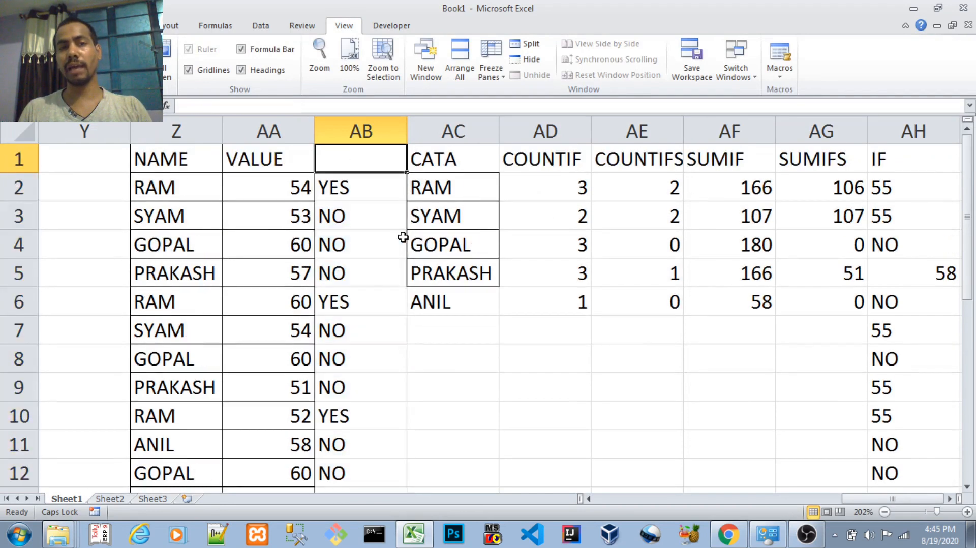
{"action": "key", "text": "F2"}
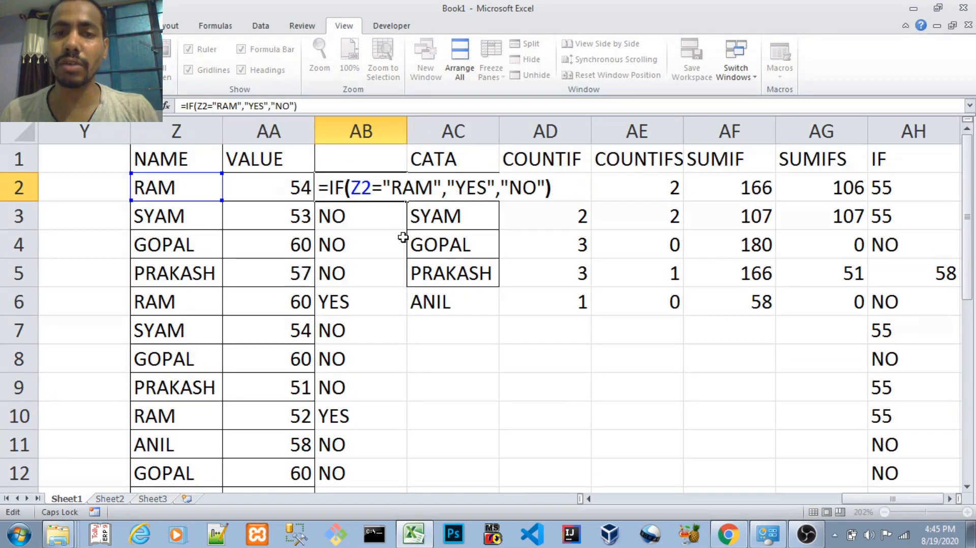
{"action": "key", "text": "Left"}
{"action": "key", "text": "Left"}
{"action": "key", "text": "Left"}
{"action": "key", "text": "Left"}
{"action": "key", "text": "Left"}
{"action": "key", "text": "Left"}
{"action": "key", "text": "Left"}
{"action": "key", "text": "Left"}
{"action": "key", "text": "Left"}
{"action": "key", "text": "Left"}
{"action": "key", "text": "Left"}
{"action": "key", "text": "Left"}
{"action": "key", "text": "Left"}
{"action": "key", "text": "shift+Left"}
{"action": "key", "text": "shift+Left"}
{"action": "key", "text": "shift+Left"}
{"action": "key", "text": "shift+Left"}
{"action": "key", "text": "shift+Left"}
{"action": "key", "text": "shift+Left"}
{"action": "key", "text": "shift+Left"}
{"action": "key", "text": "shift+Left"}
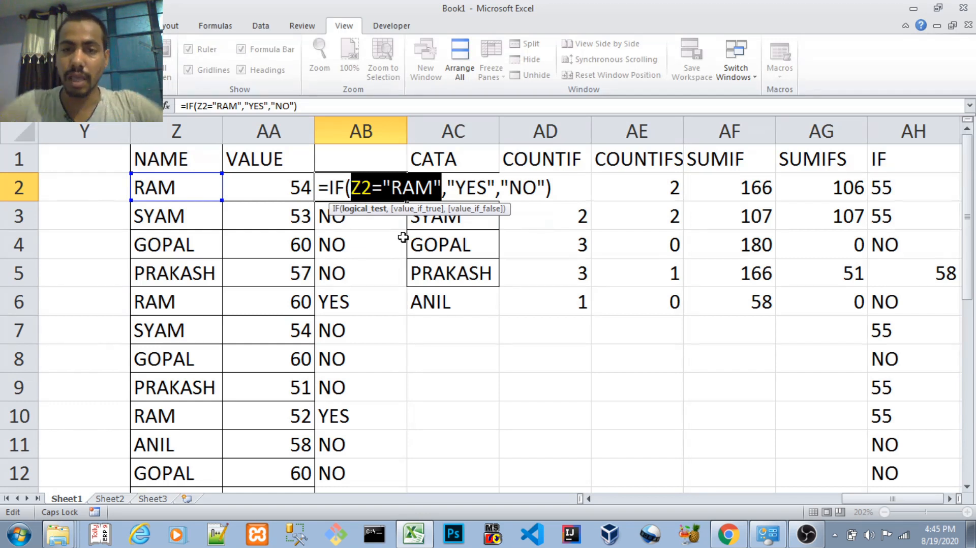
Examine the "YES" and "NO" arguments of AB2's IF formula, leaving the formula as it is.
{"action": "left_click_drag", "start_coordinate": [446, 188], "coordinate": [494, 189]}
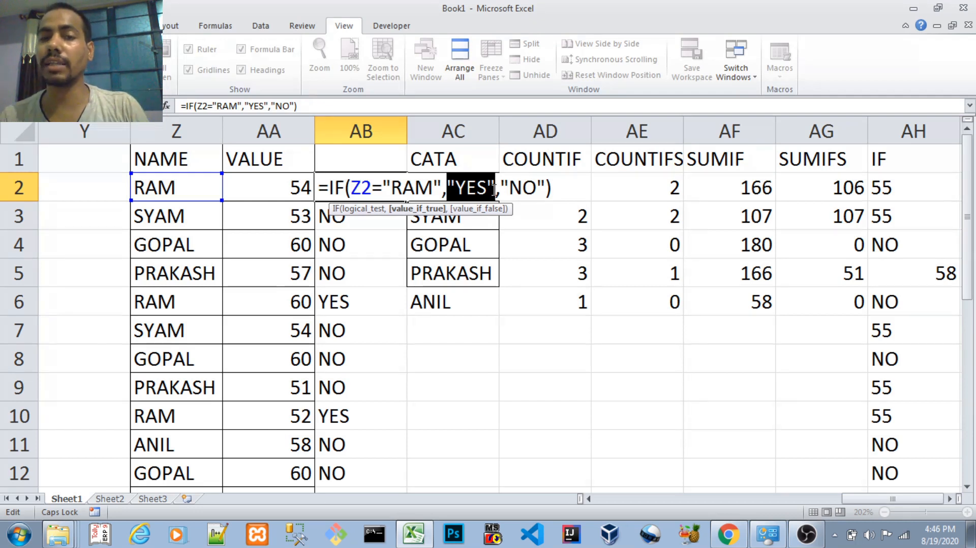
{"action": "left_click_drag", "start_coordinate": [500, 188], "coordinate": [544, 189]}
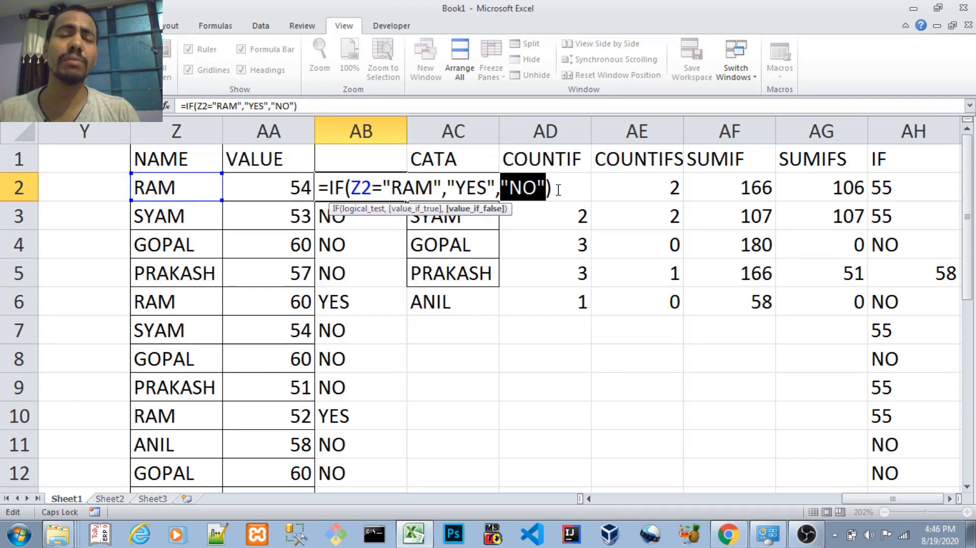
{"action": "key", "text": "ctrl+Return"}
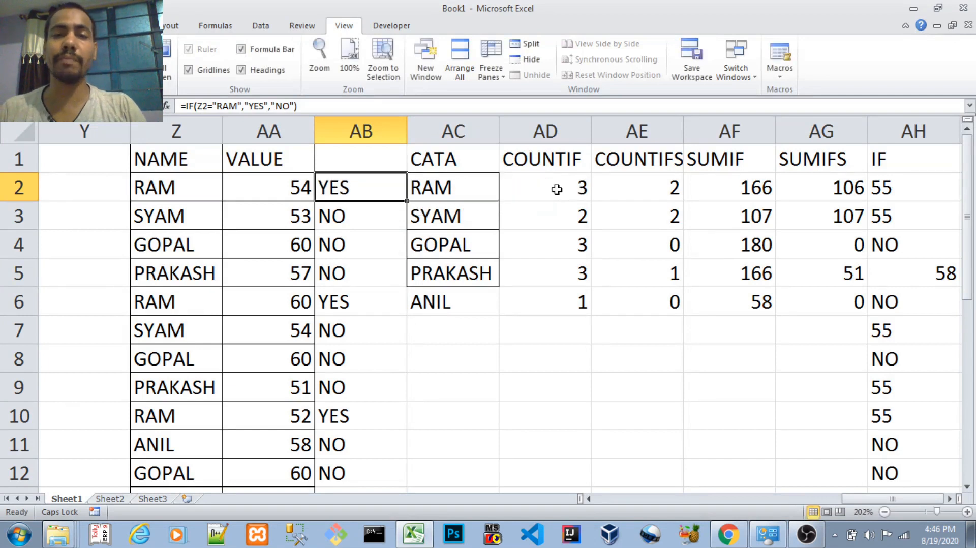
Review the COUNTIF, COUNTIFS, SUMIF and SUMIFS formulas in AD2 through AG2.
{"action": "left_click", "coordinate": [531, 186]}
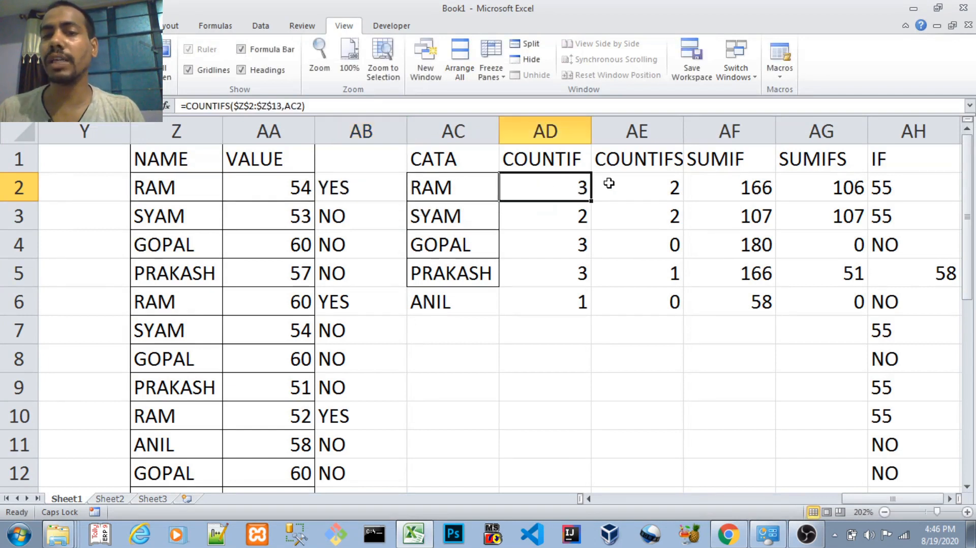
{"action": "left_click", "coordinate": [643, 188]}
{"action": "left_click", "coordinate": [730, 187]}
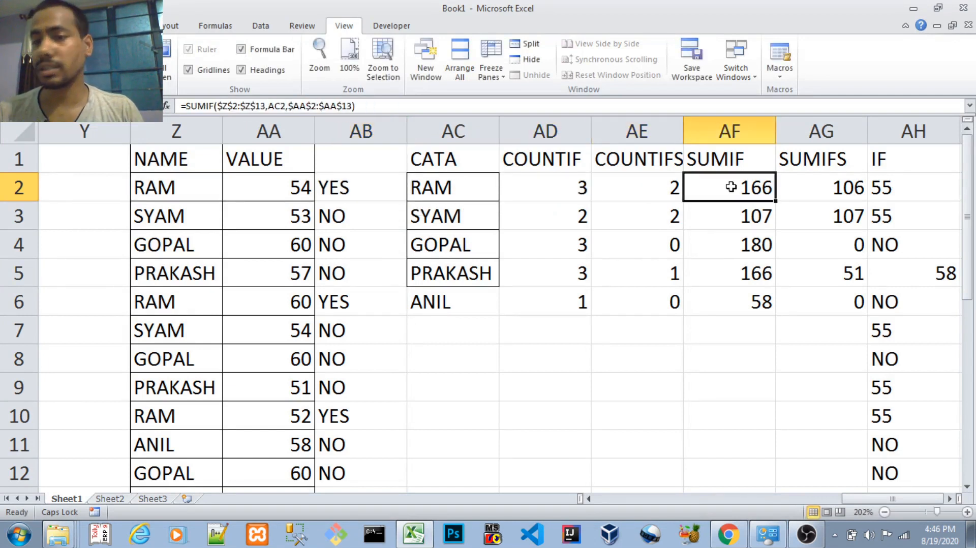
{"action": "left_click", "coordinate": [828, 175]}
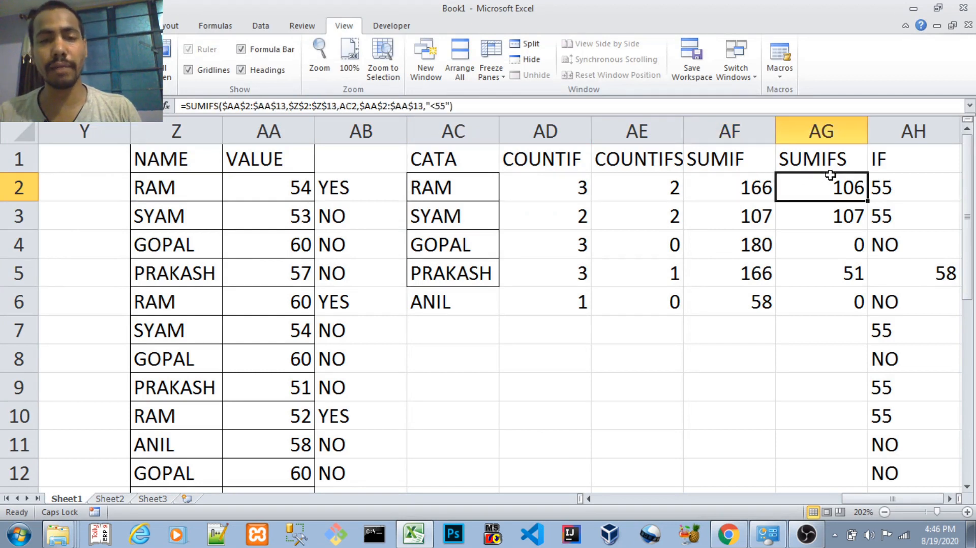
Highlight the whole data and results range from Z1 through AH13 for review, and return to the NAME header.
{"action": "key", "text": "Up"}
{"action": "key", "text": "ctrl+Left"}
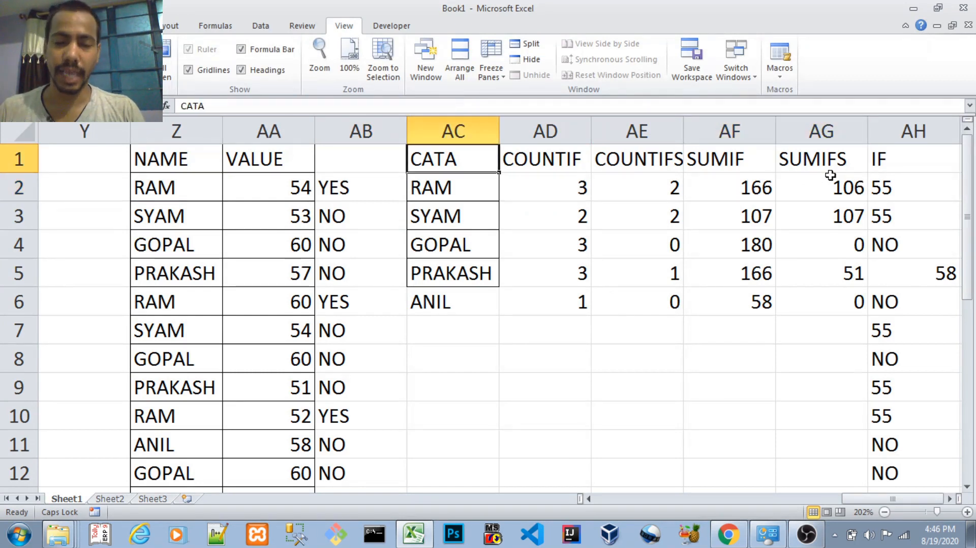
{"action": "key", "text": "ctrl+Left"}
{"action": "key", "text": "ctrl+Left"}
{"action": "key", "text": "ctrl+shift+Right"}
{"action": "key", "text": "ctrl+shift+Right"}
{"action": "key", "text": "ctrl+shift+Right"}
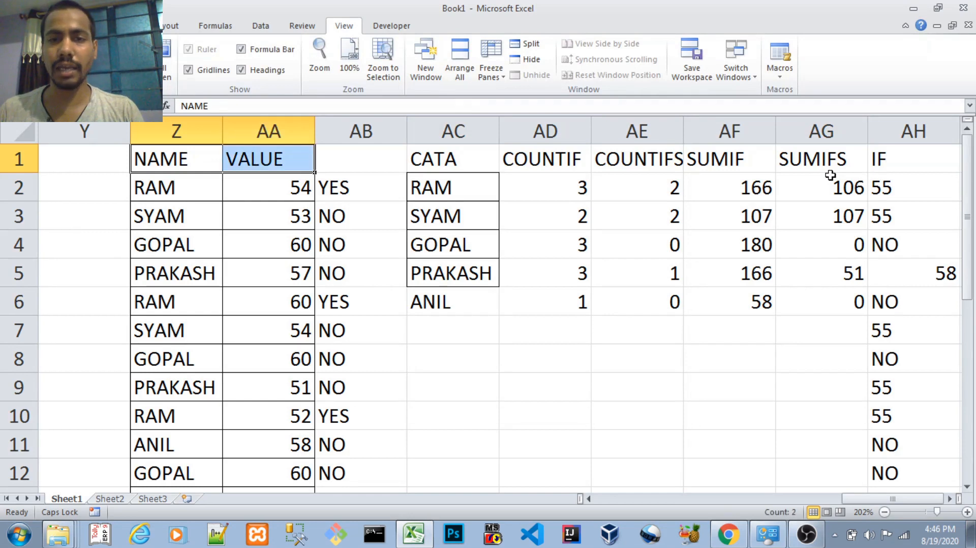
{"action": "key", "text": "ctrl+shift+Down"}
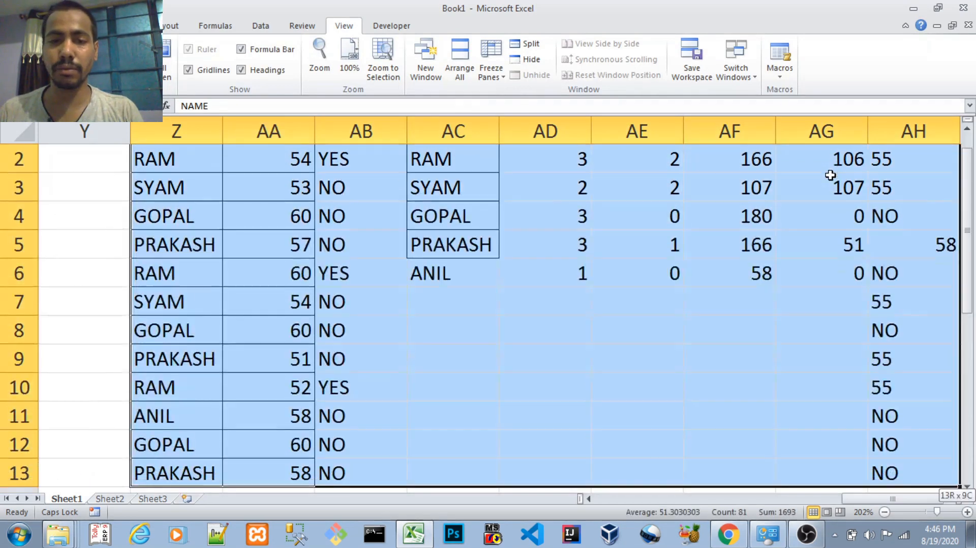
{"action": "key", "text": "shift+Up"}
{"action": "key", "text": "Up"}
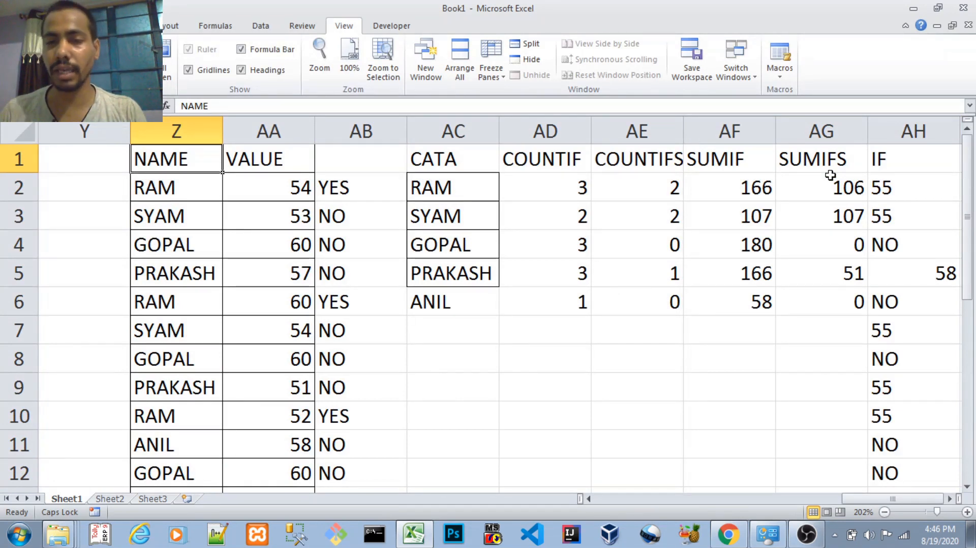
Return to the merged FORMULA title banner at A1 and set the sheet zoom to 100%.
{"action": "key", "text": "ctrl+Home"}
{"action": "key", "text": "Down"}
{"action": "key", "text": "Down"}
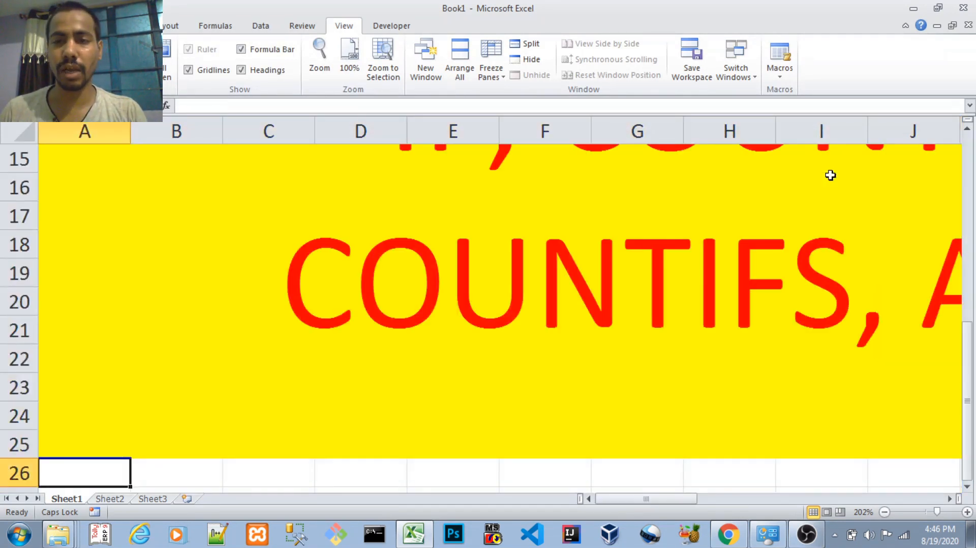
{"action": "key", "text": "Right"}
{"action": "key", "text": "ctrl+Home"}
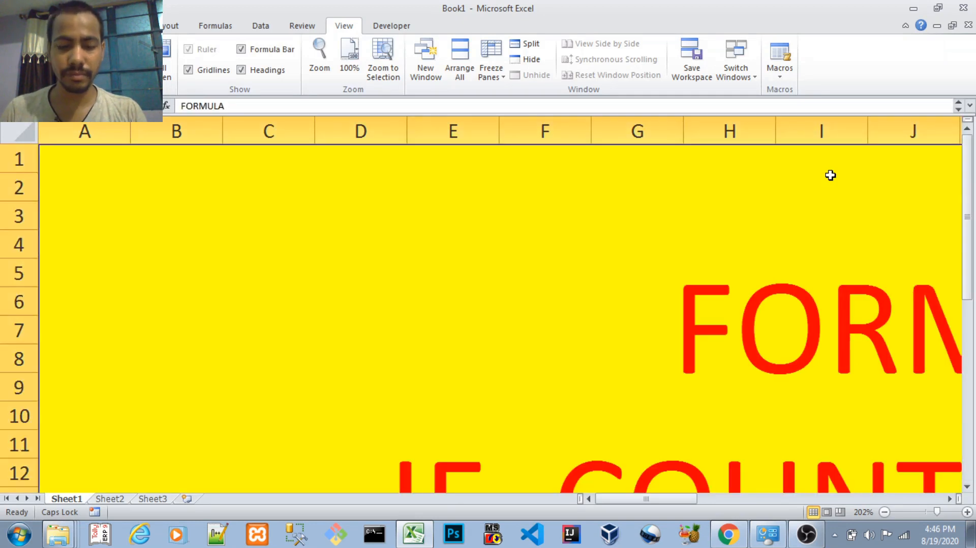
{"action": "key", "text": "alt"}
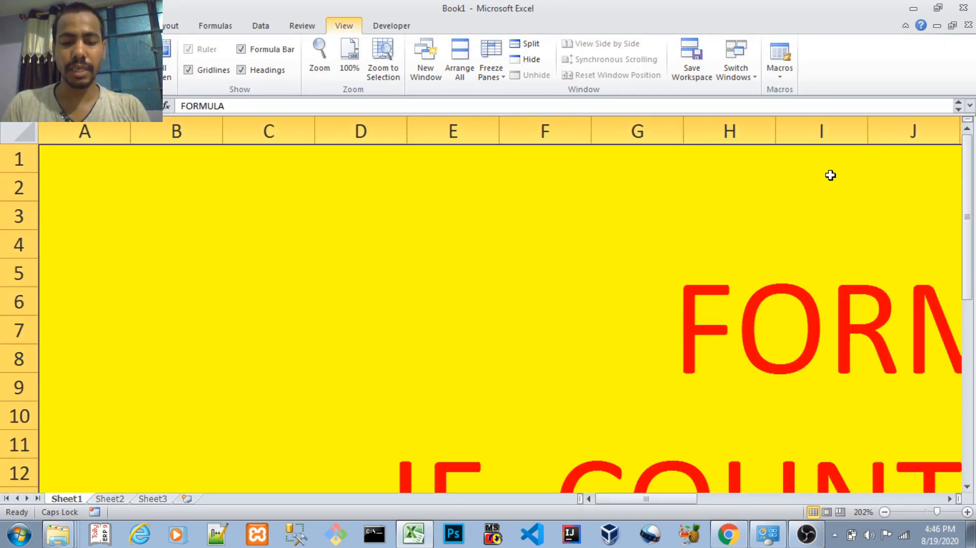
{"action": "key", "text": "w"}
{"action": "key", "text": "j"}
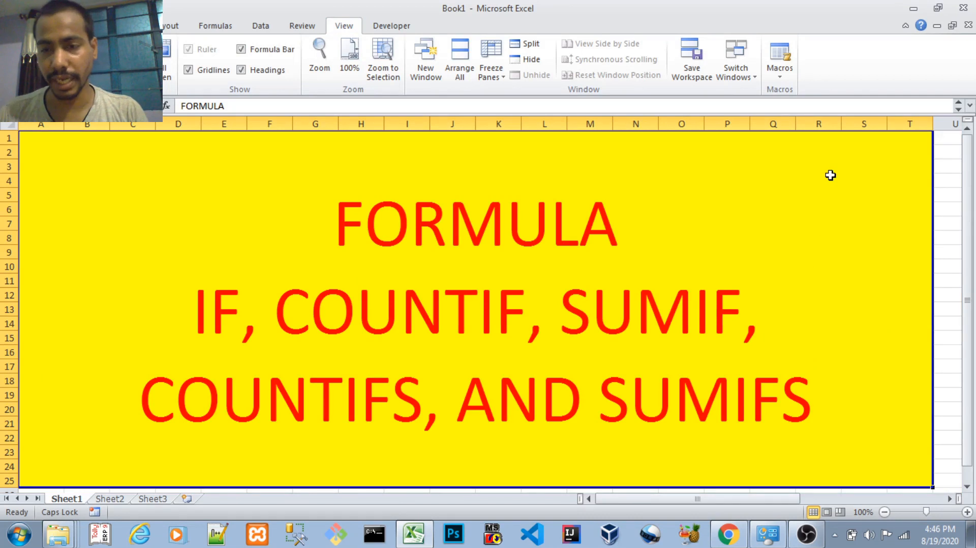